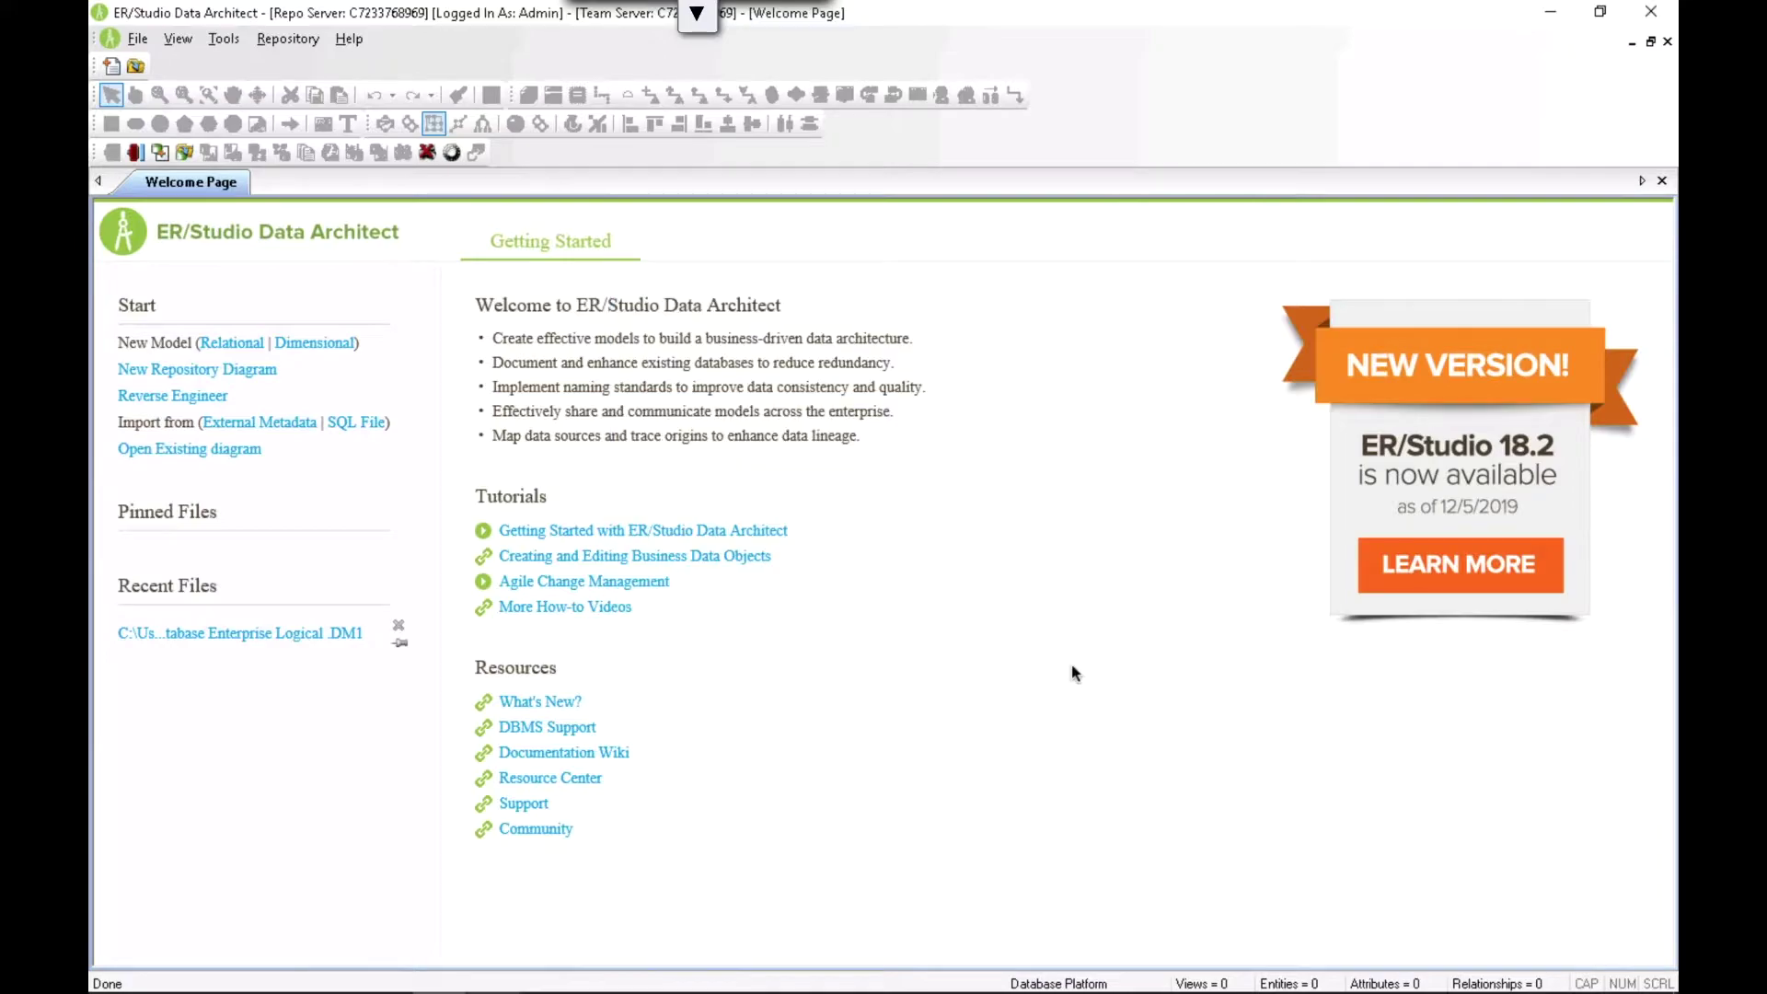
- Get the "1 - HR Database Enterprise Logical .DM1" diagram of the Human Resource project from the repository
left_click(291, 40)
mouse_move(400, 112)
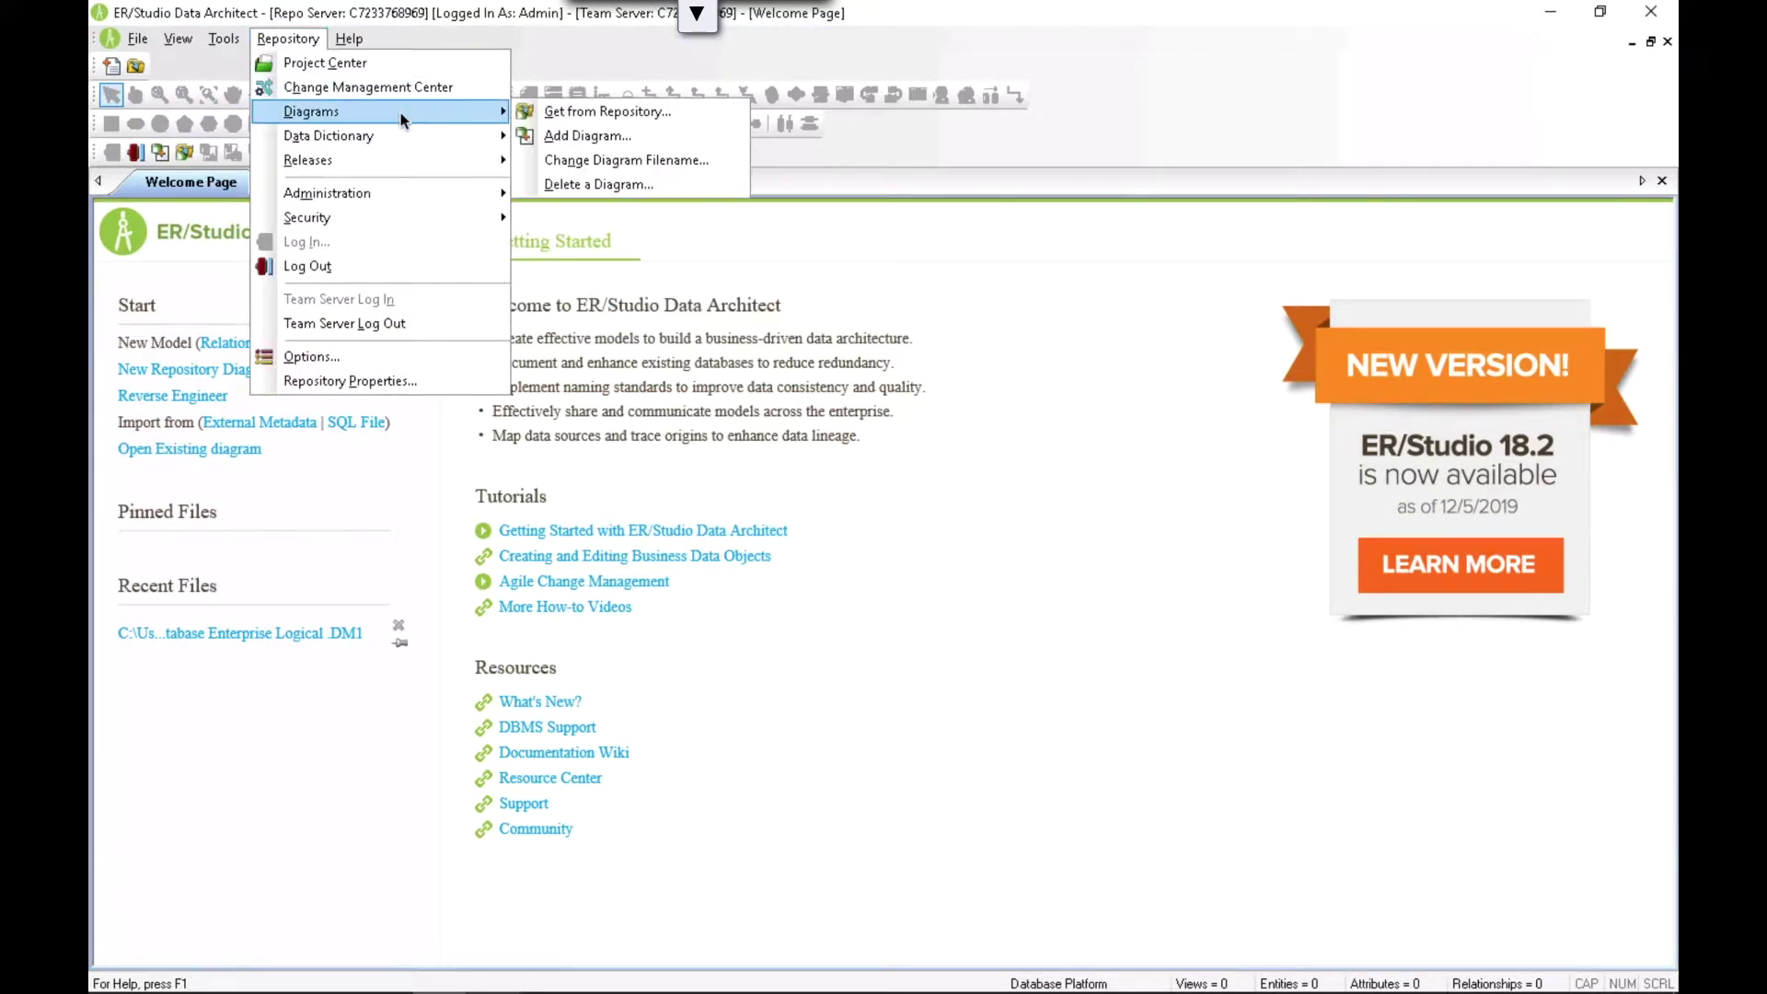
left_click(578, 112)
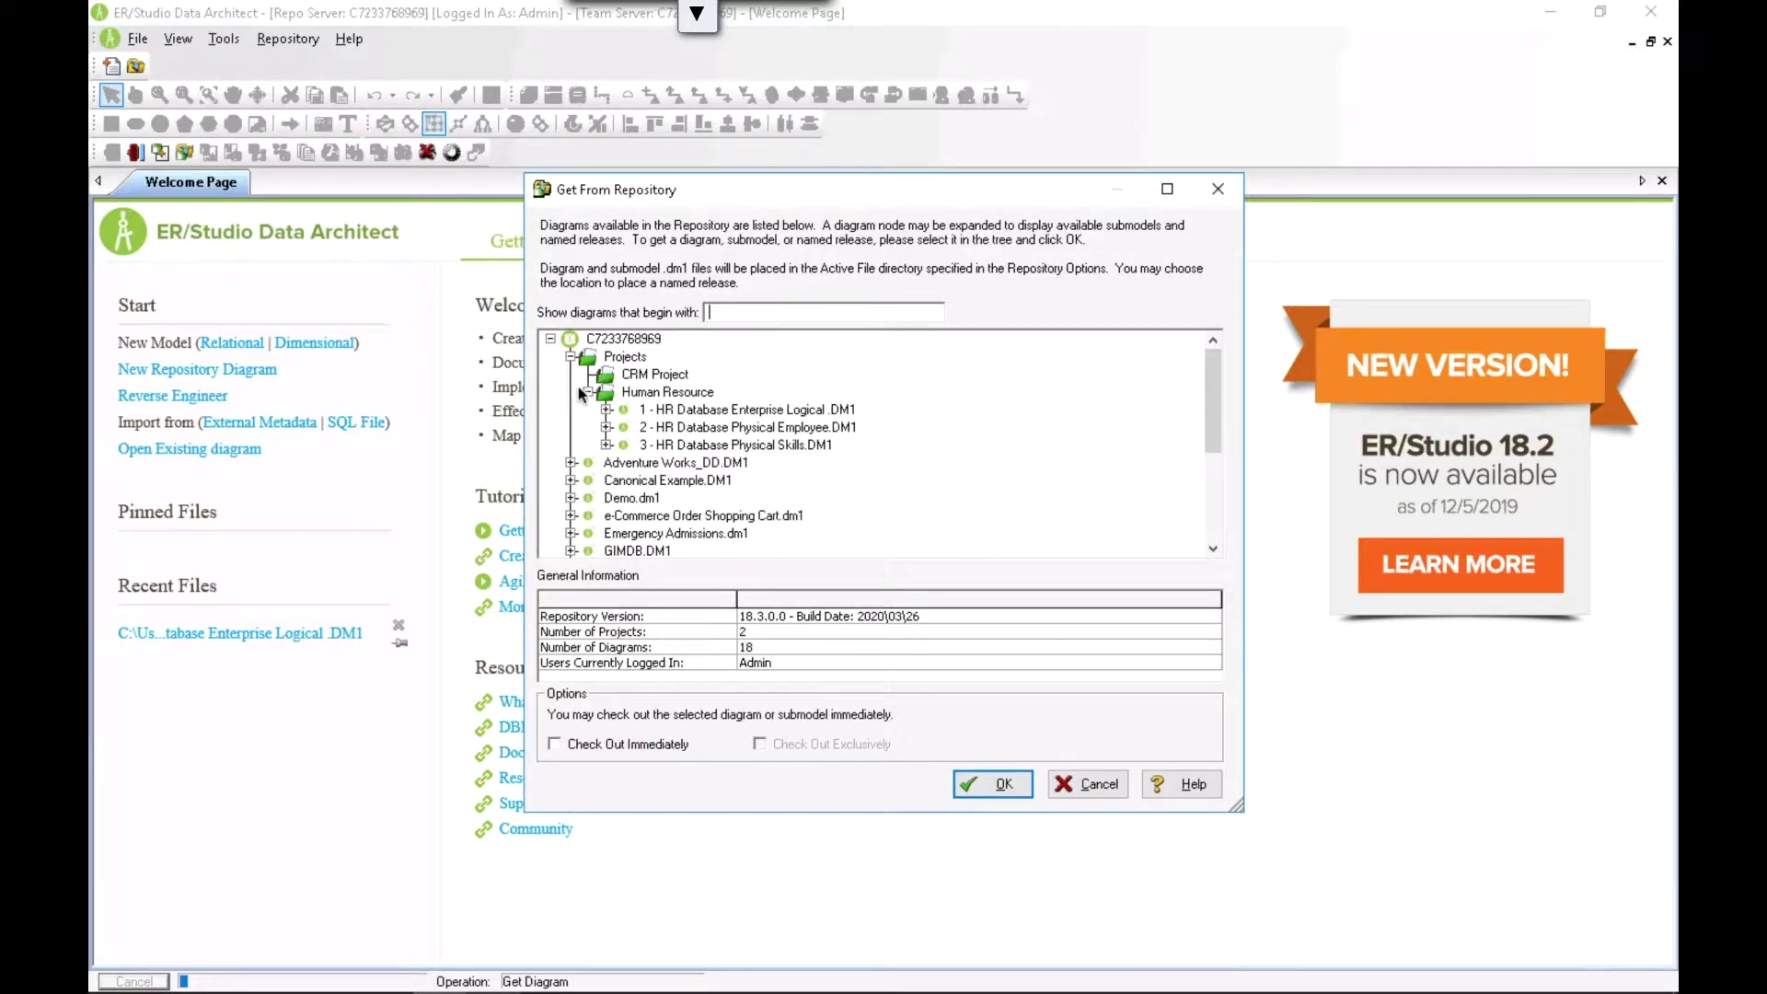
left_click(721, 411)
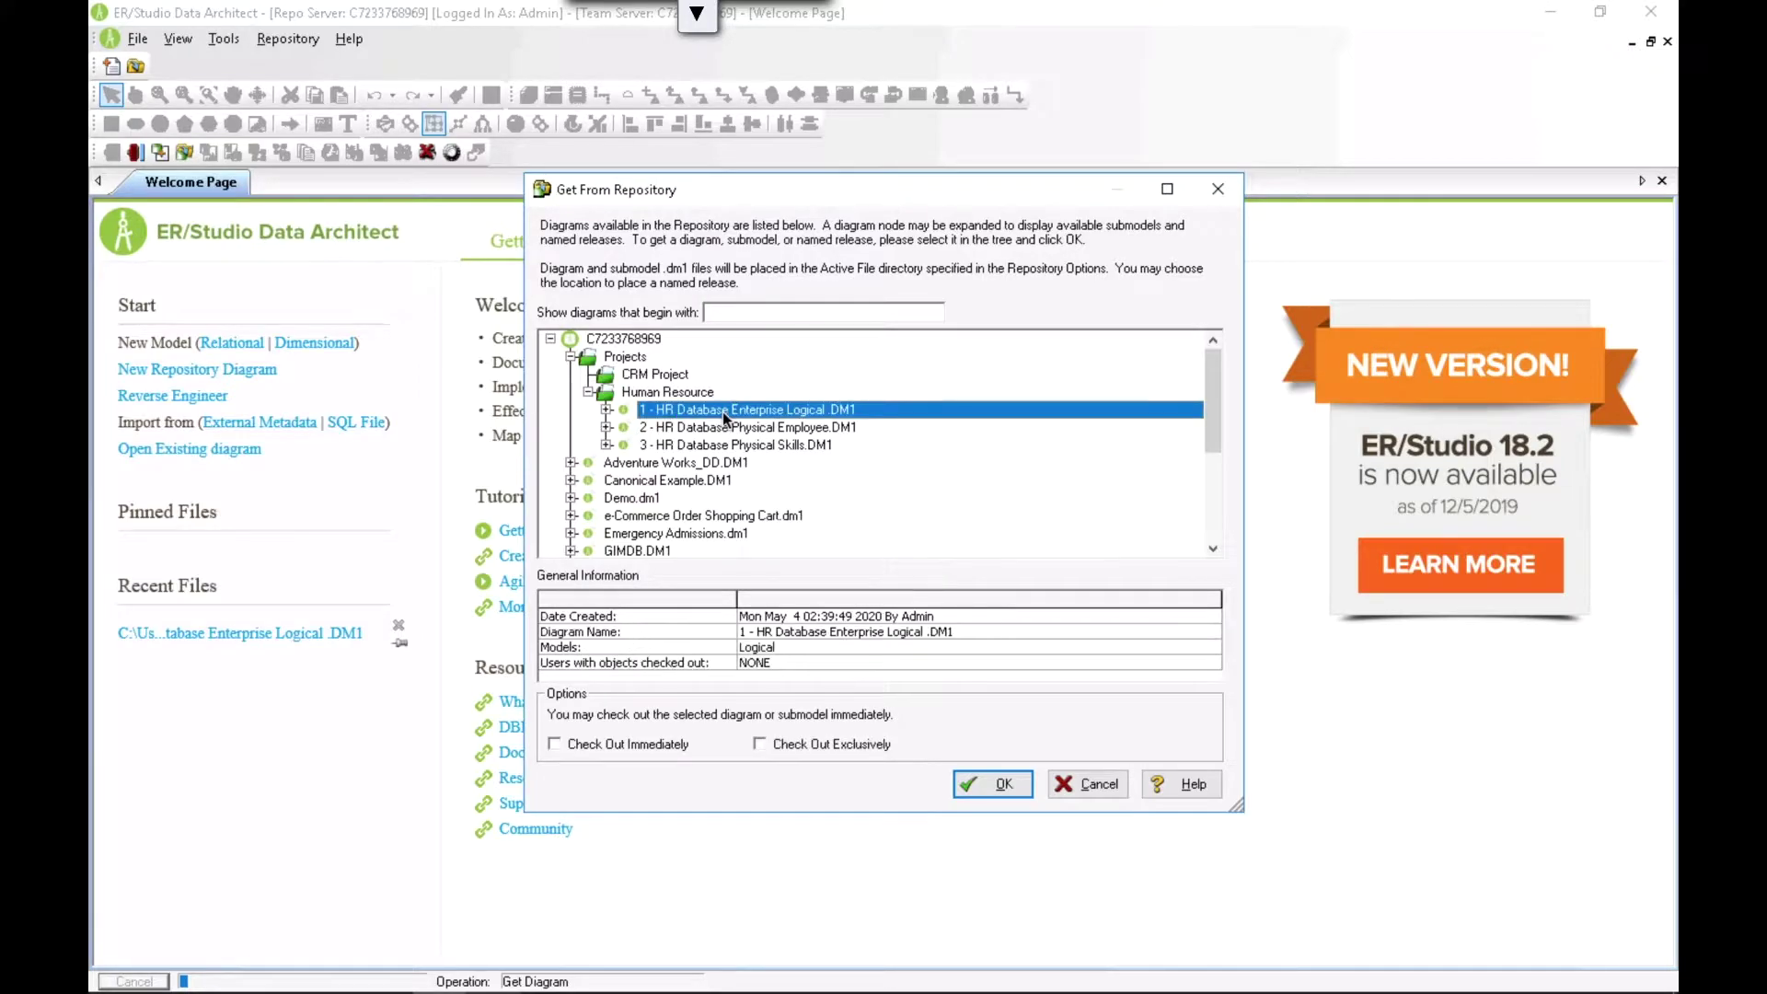
left_click(1004, 787)
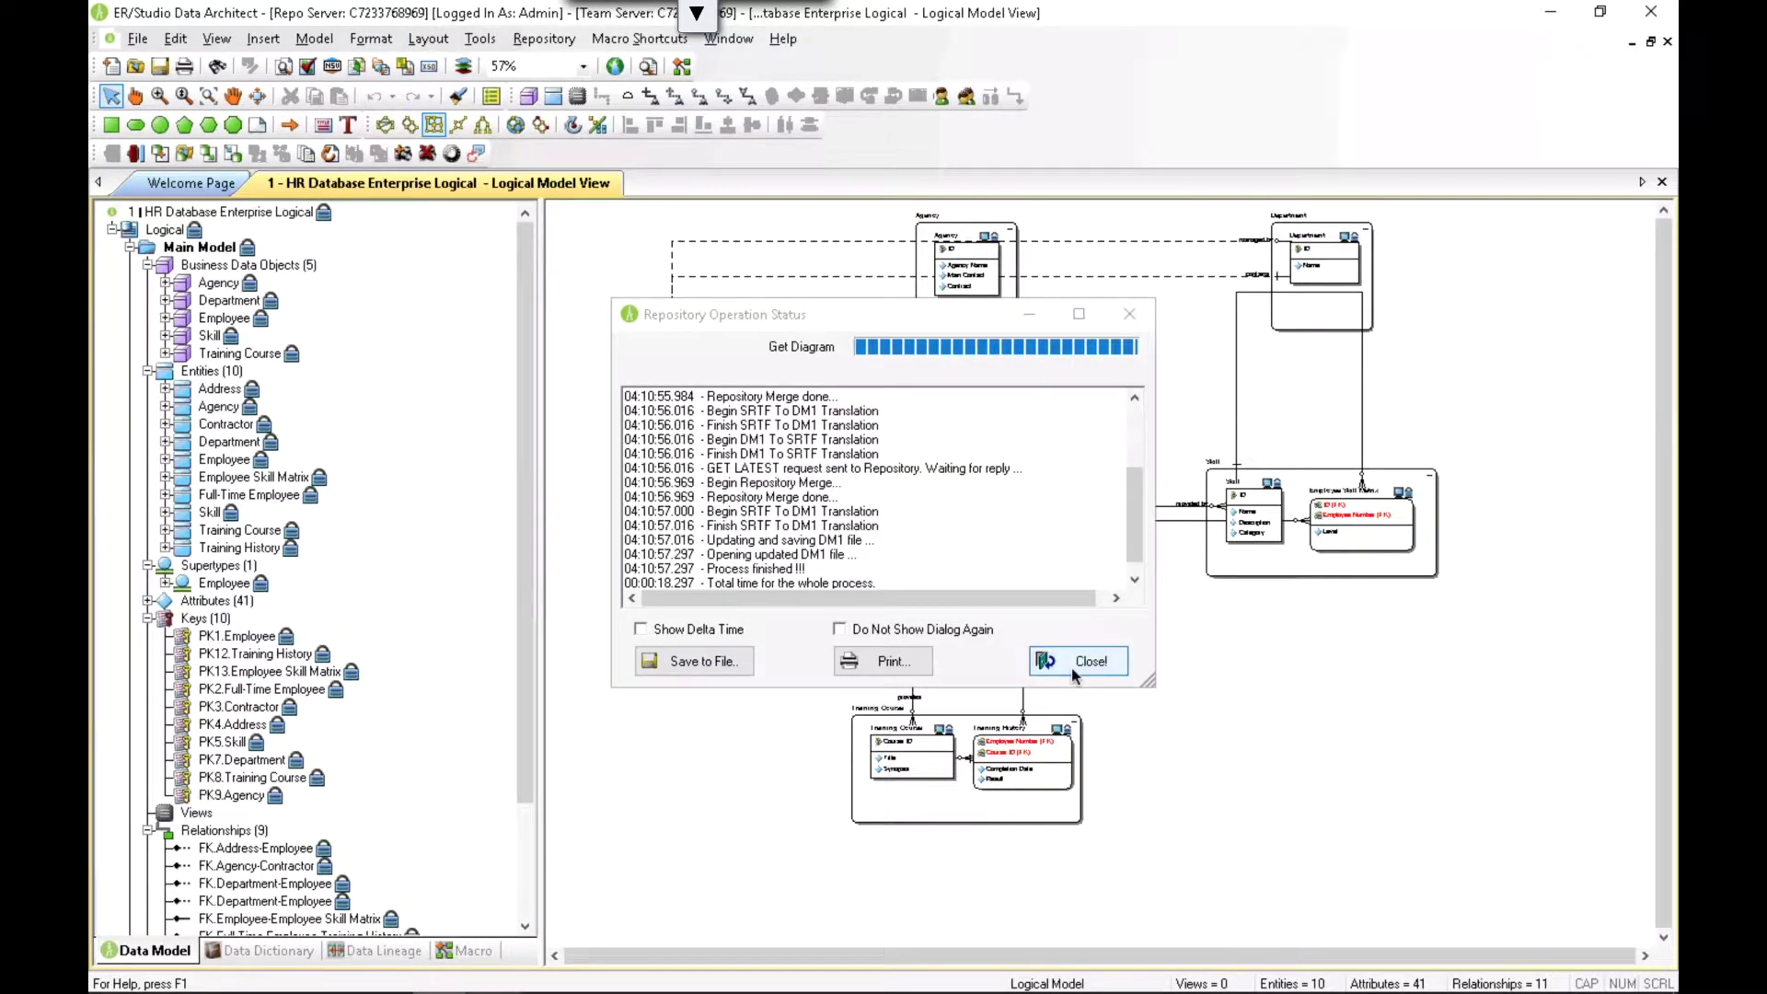
left_click(1072, 673)
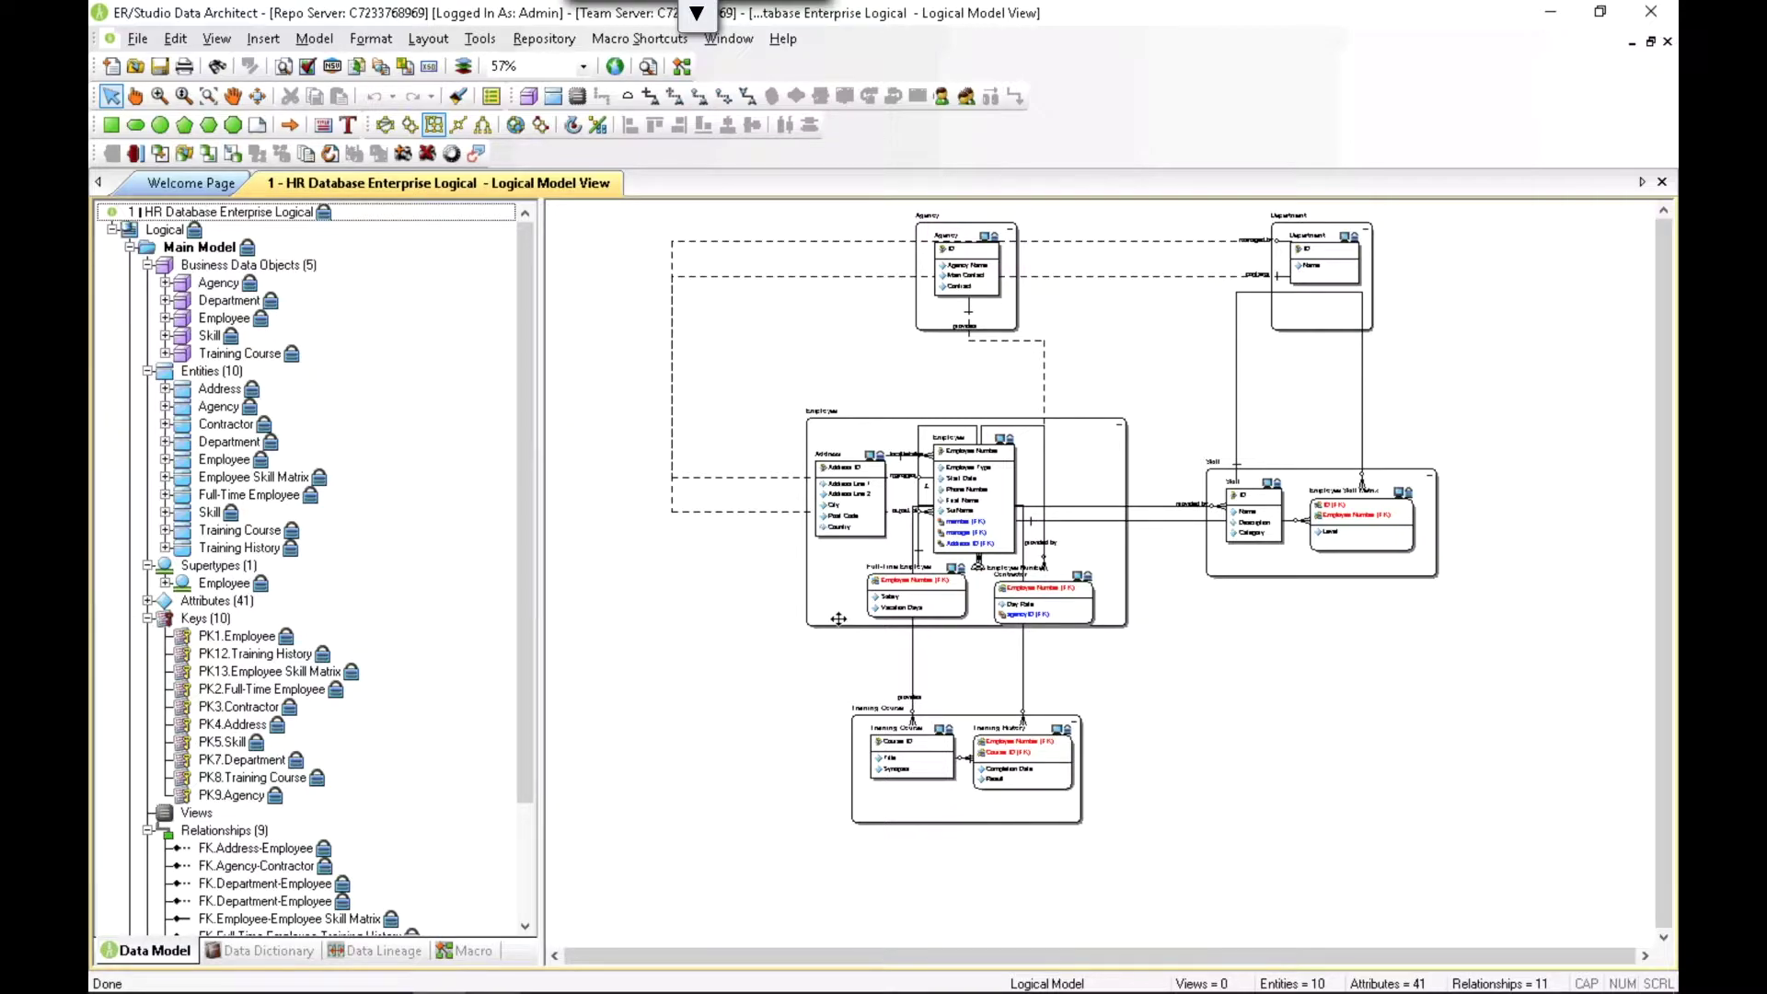
- Check out the whole HR Database Enterprise Logical diagram with the comment "Configuring Universal Mappings."
left_click(246, 214)
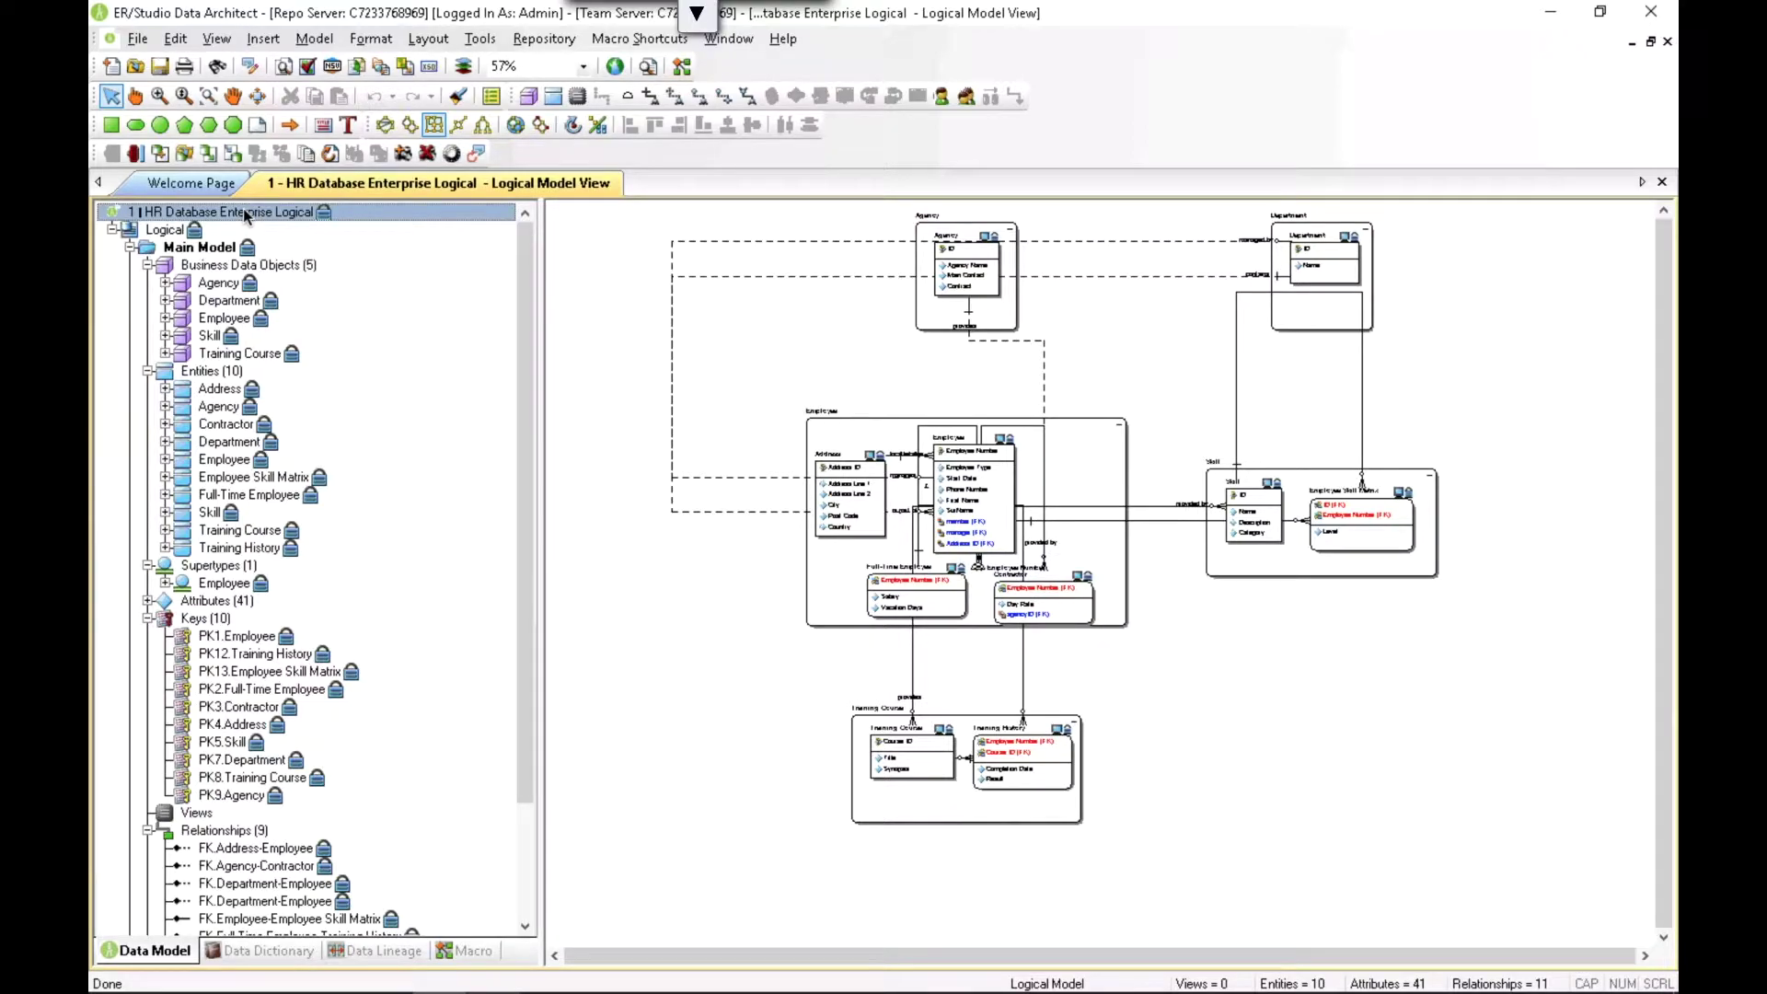
right_click(246, 216)
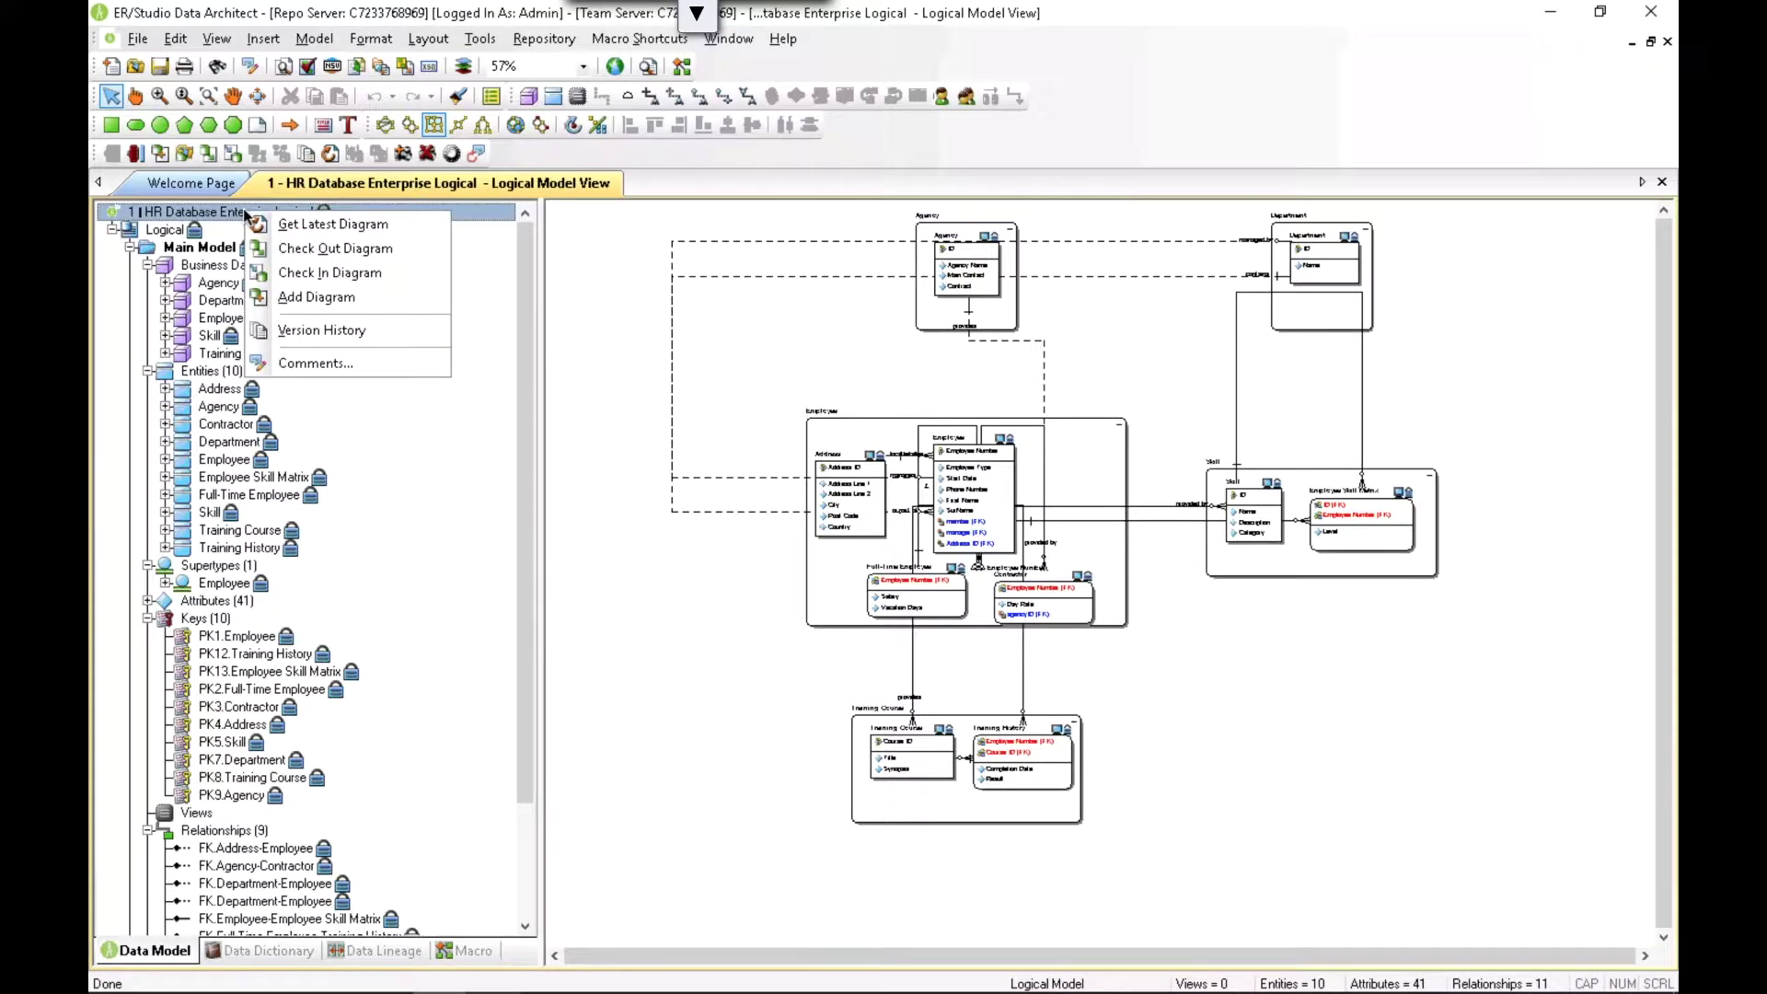
left_click(337, 249)
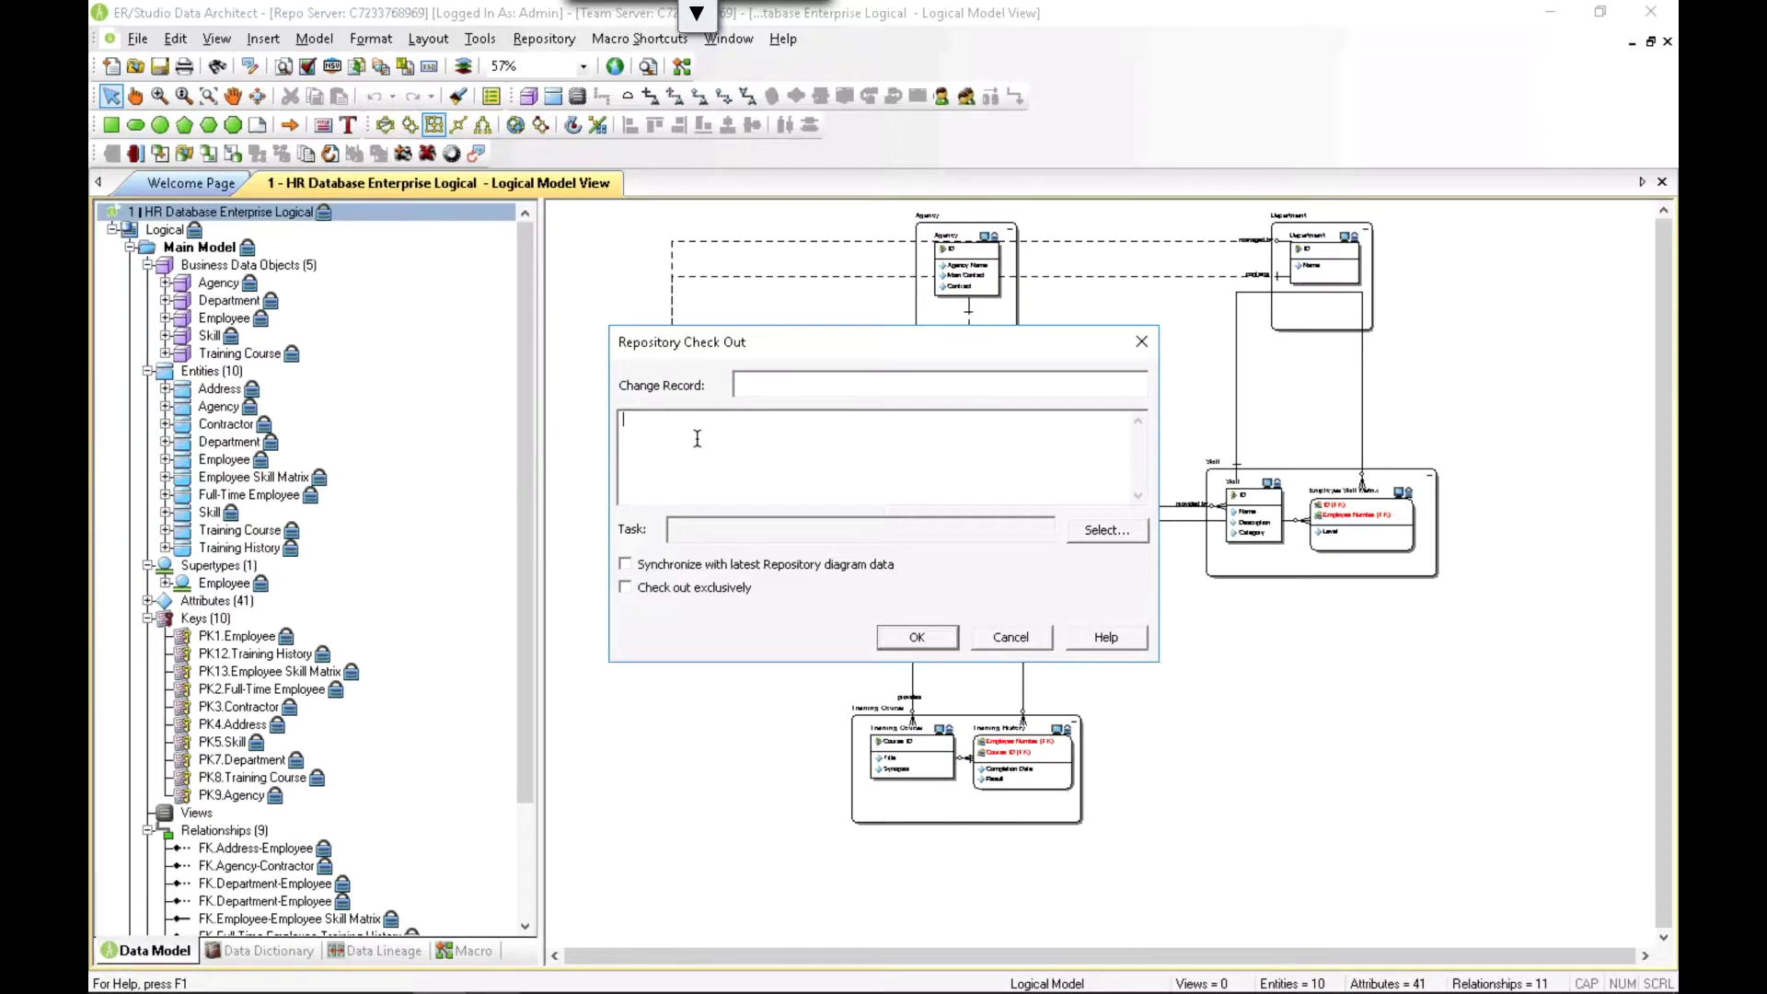
type("Configuring Universal Mappings.")
left_click(892, 636)
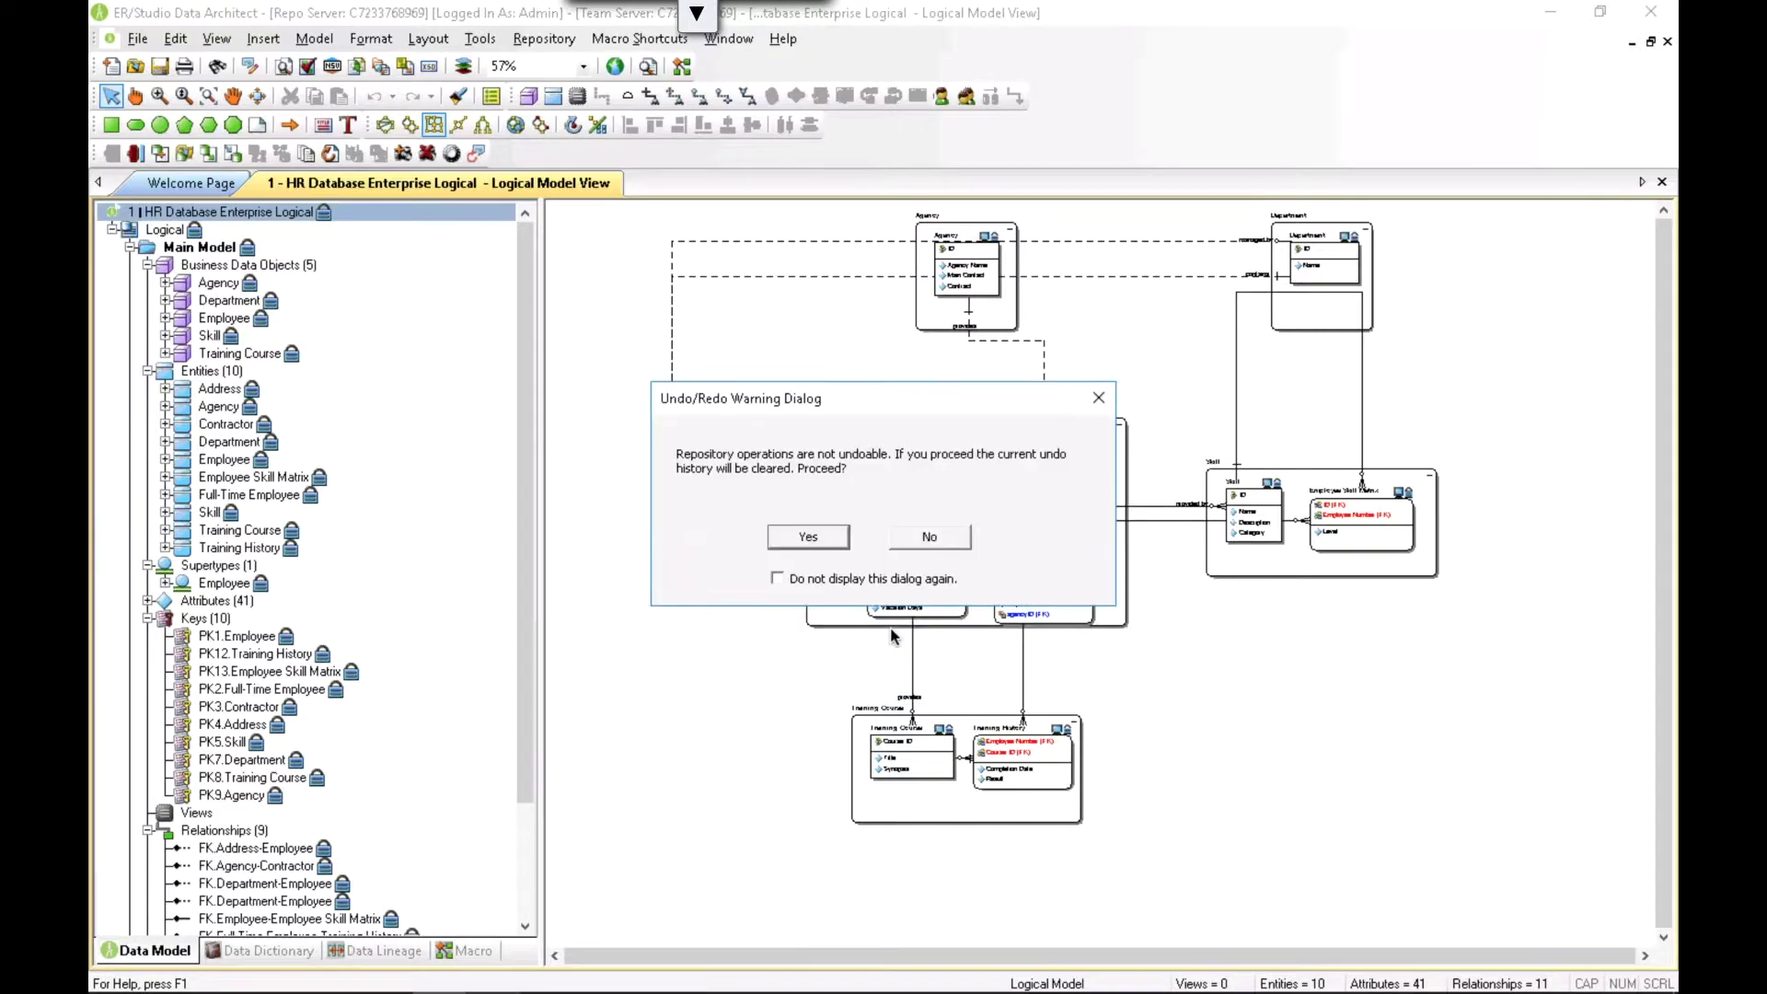
left_click(815, 538)
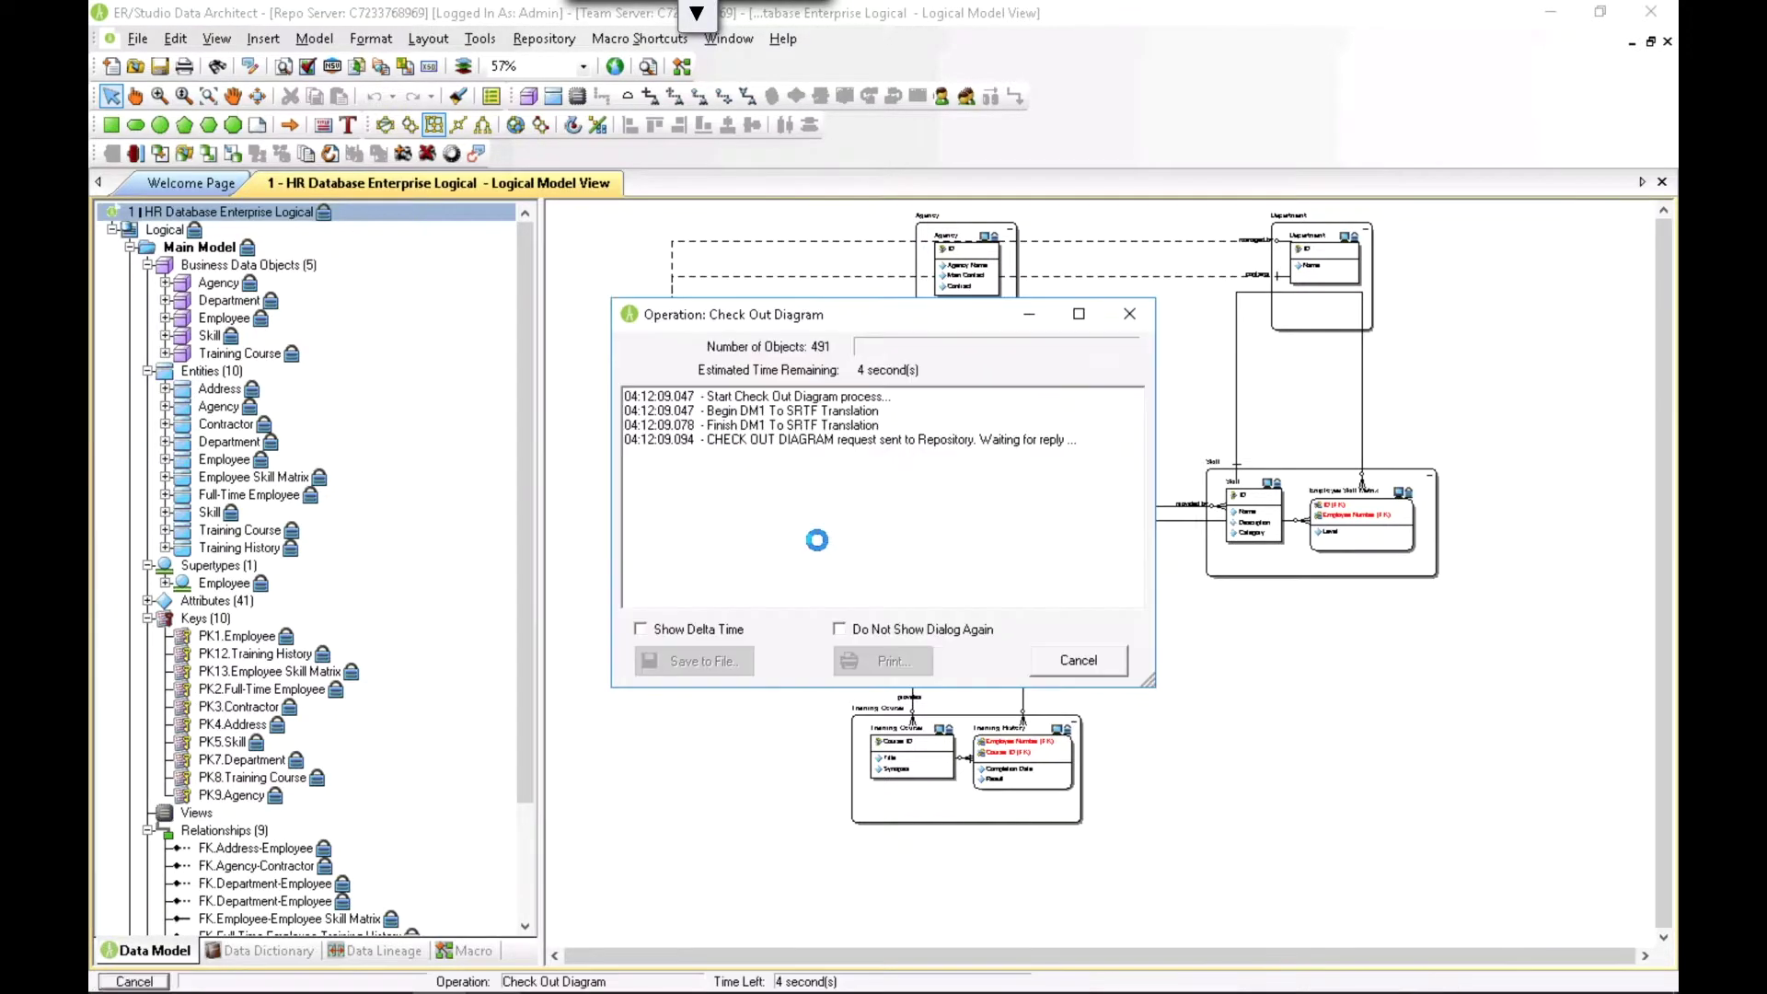
left_click(1052, 661)
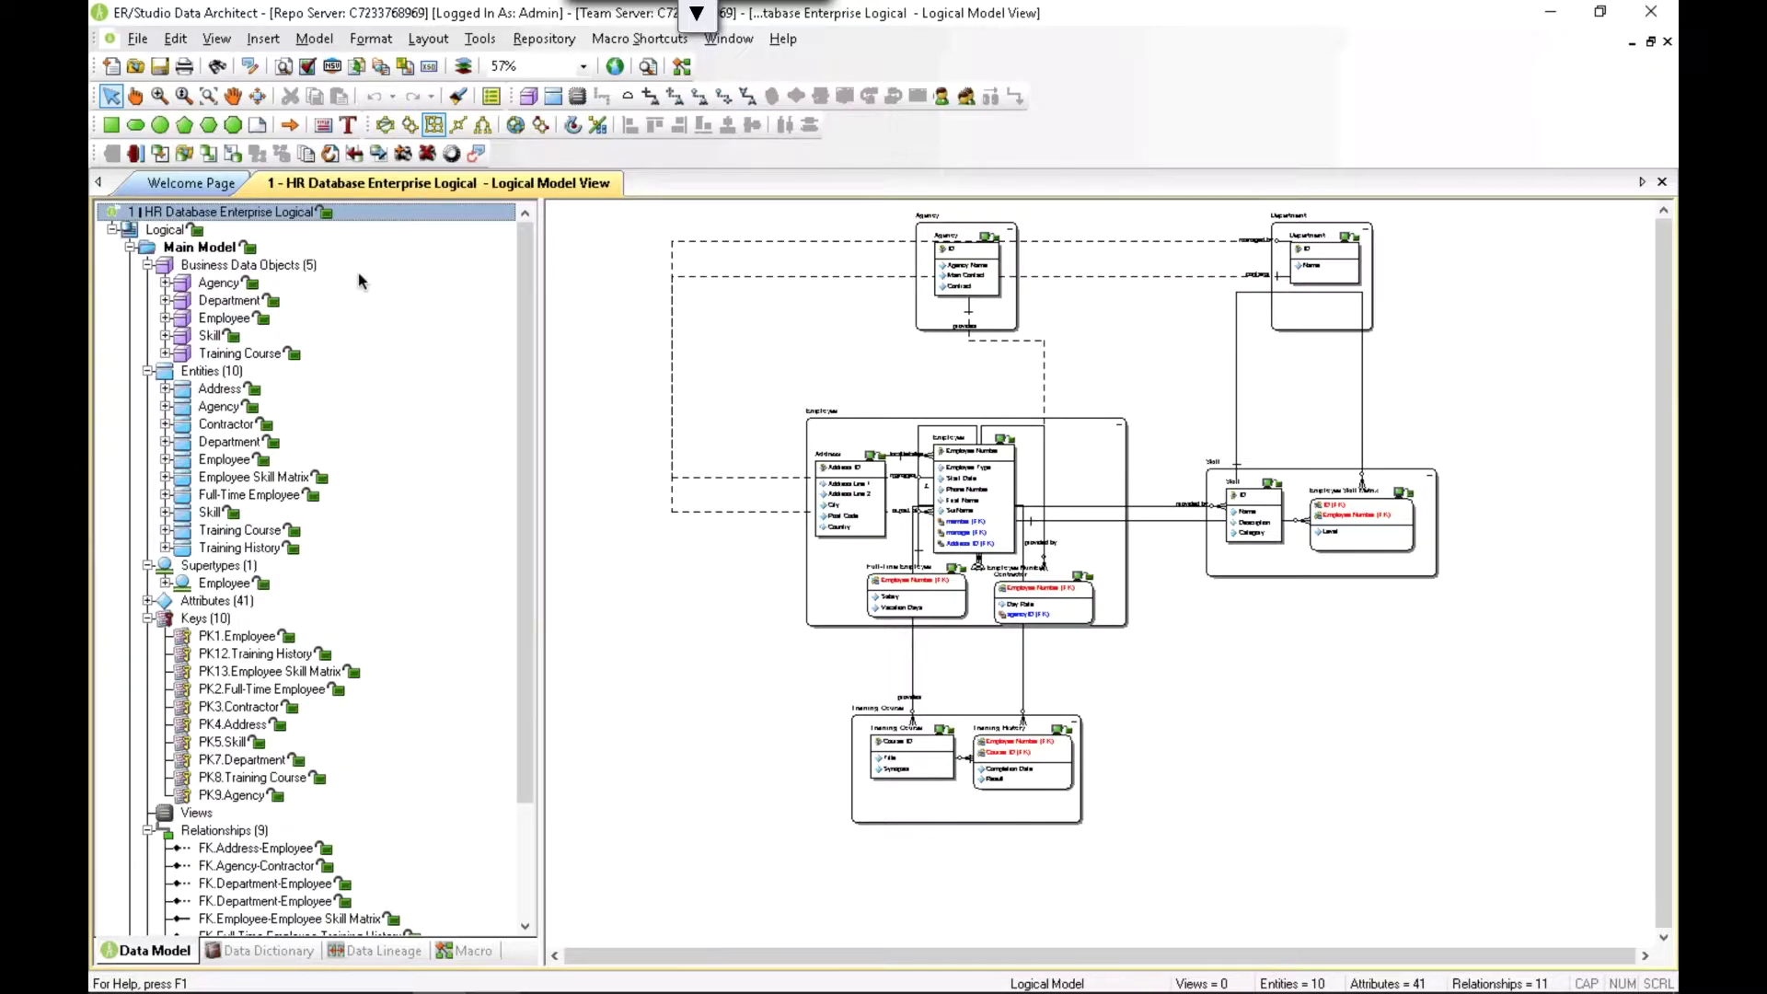
- Start the Compare and Merge Utility on the Logical model against the repository-based diagram "2 - HR Database Physical Employee.DM1"
left_click(181, 232)
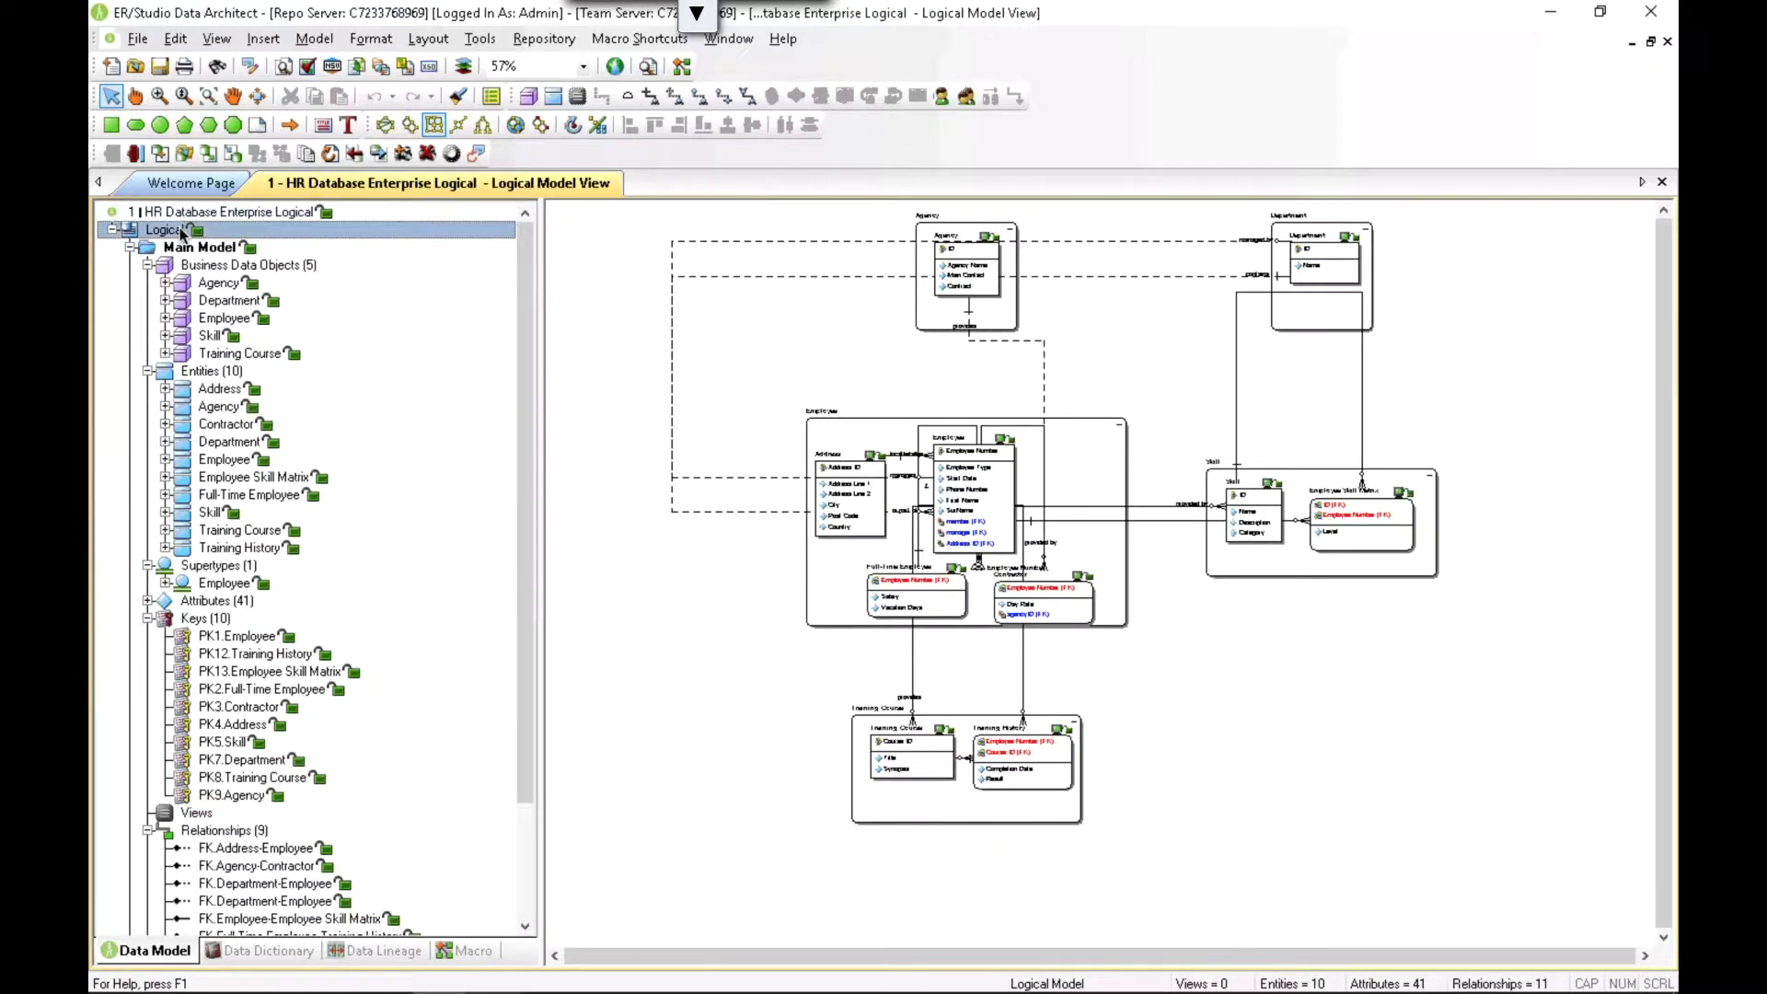
right_click(181, 233)
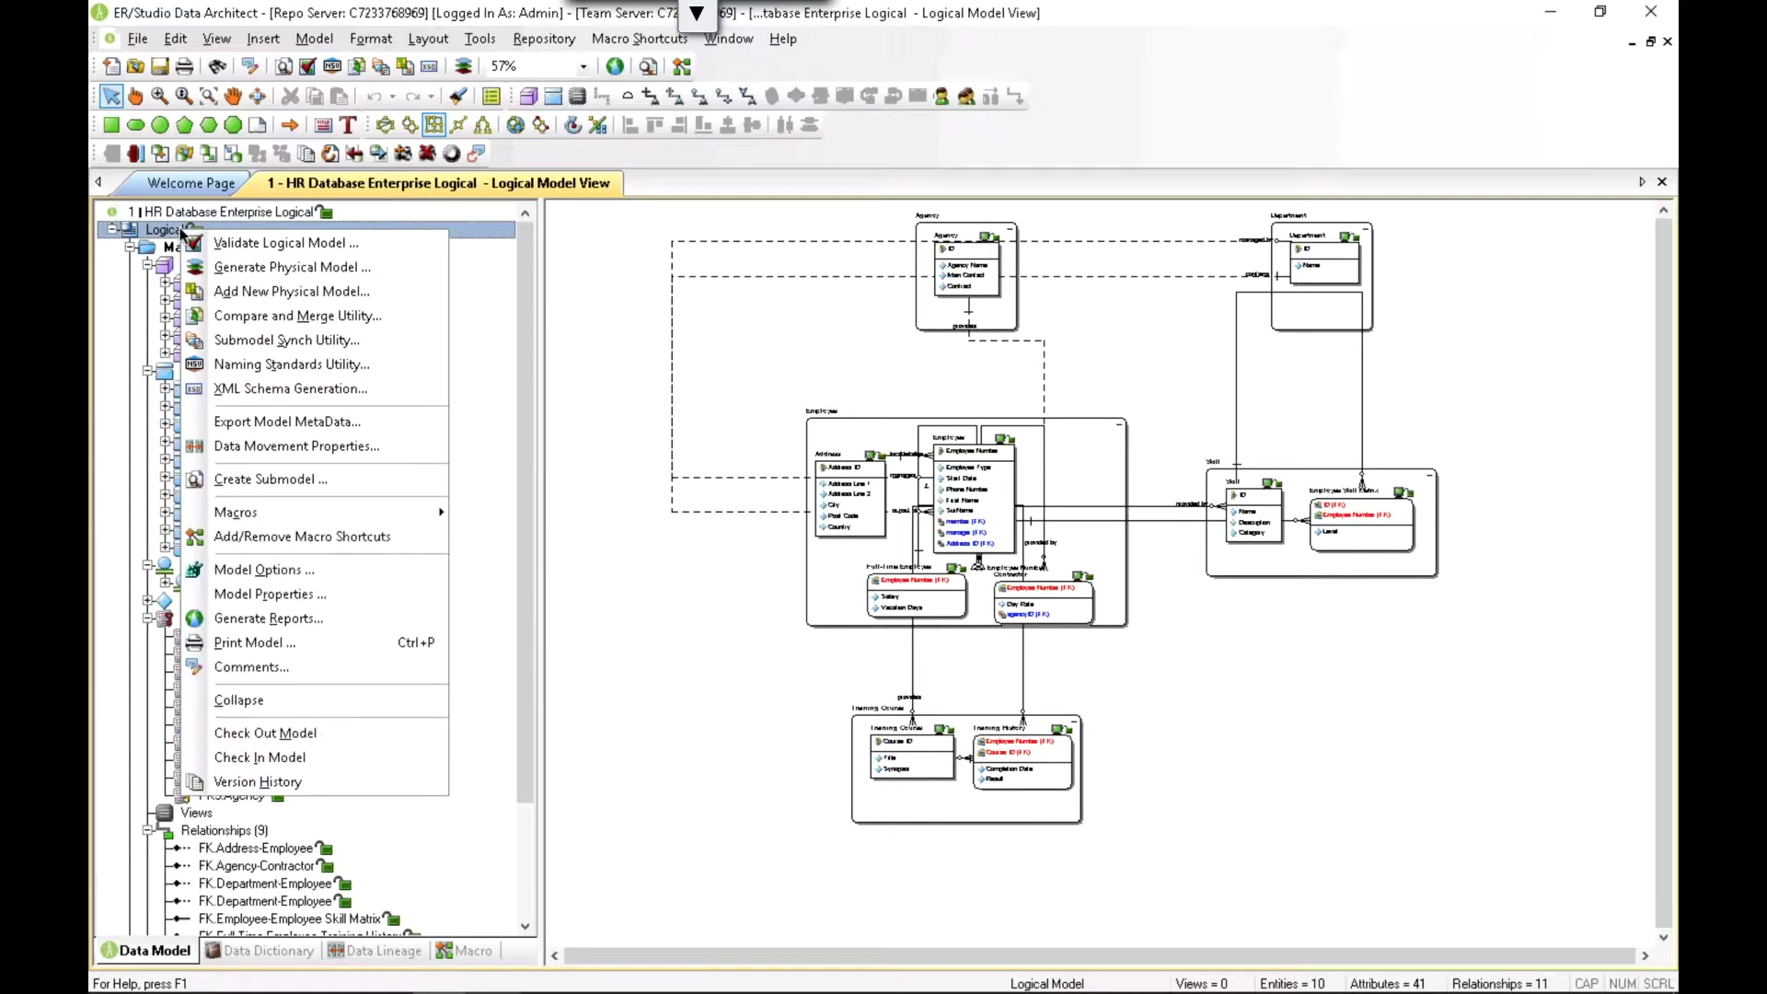
left_click(322, 318)
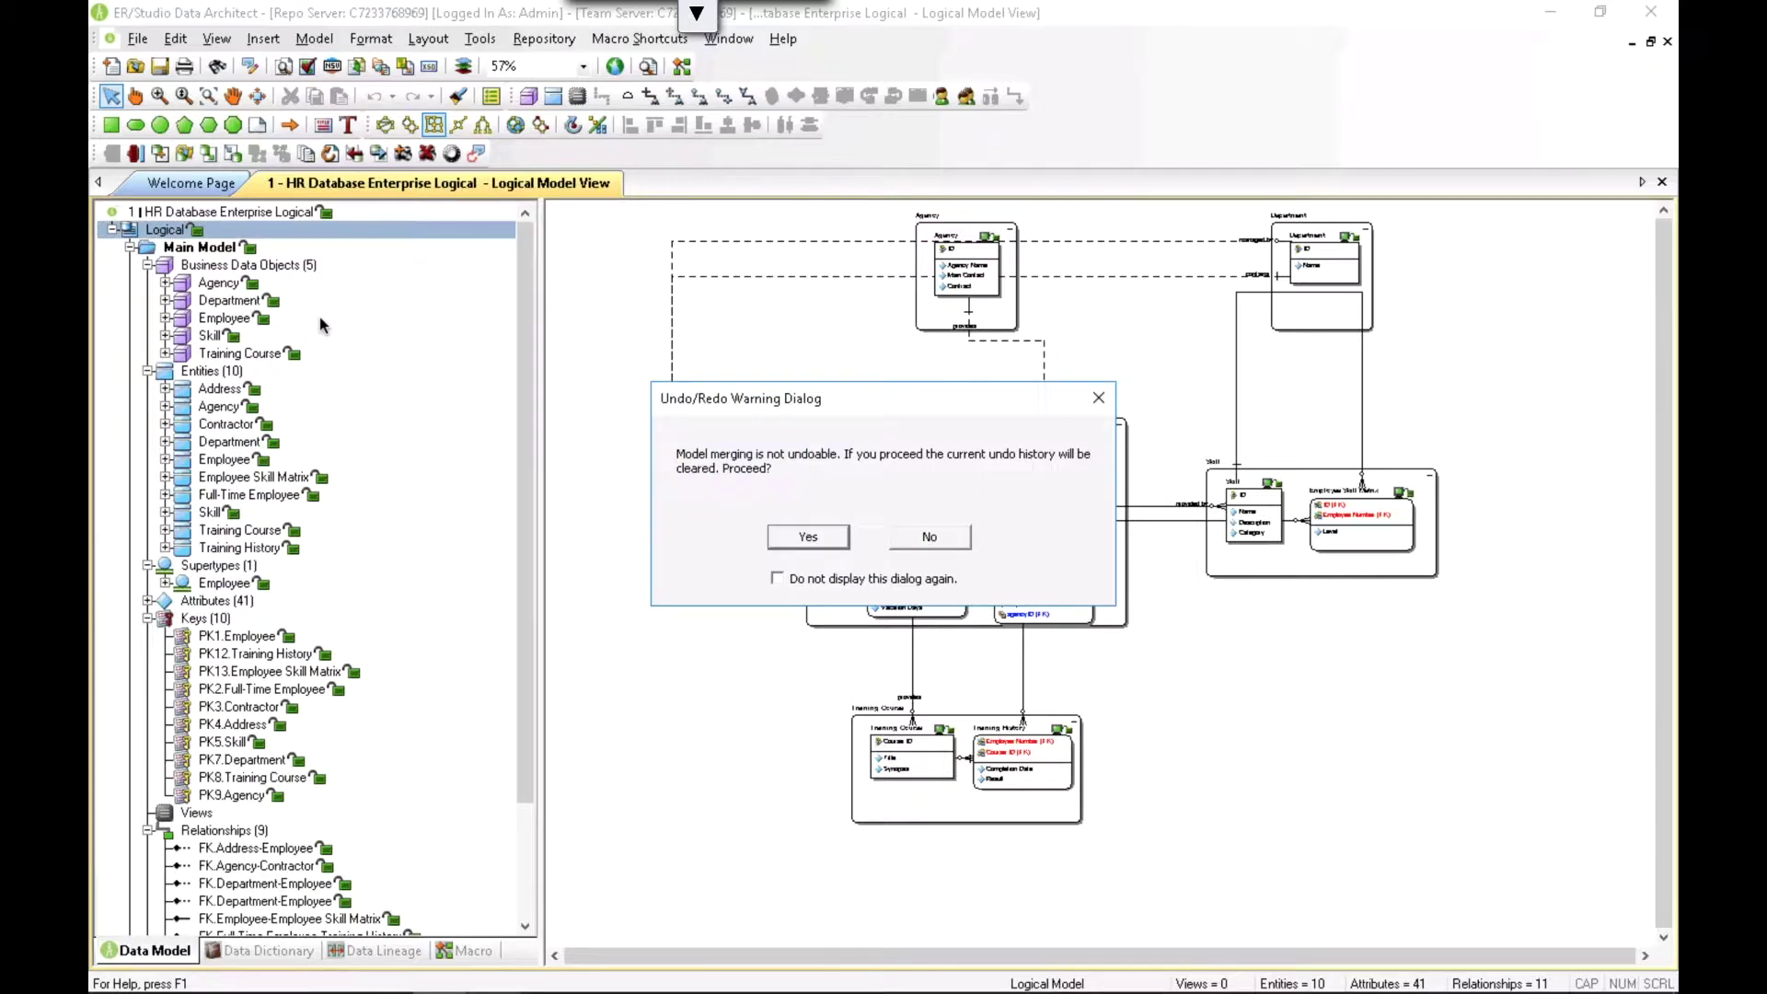
left_click(814, 539)
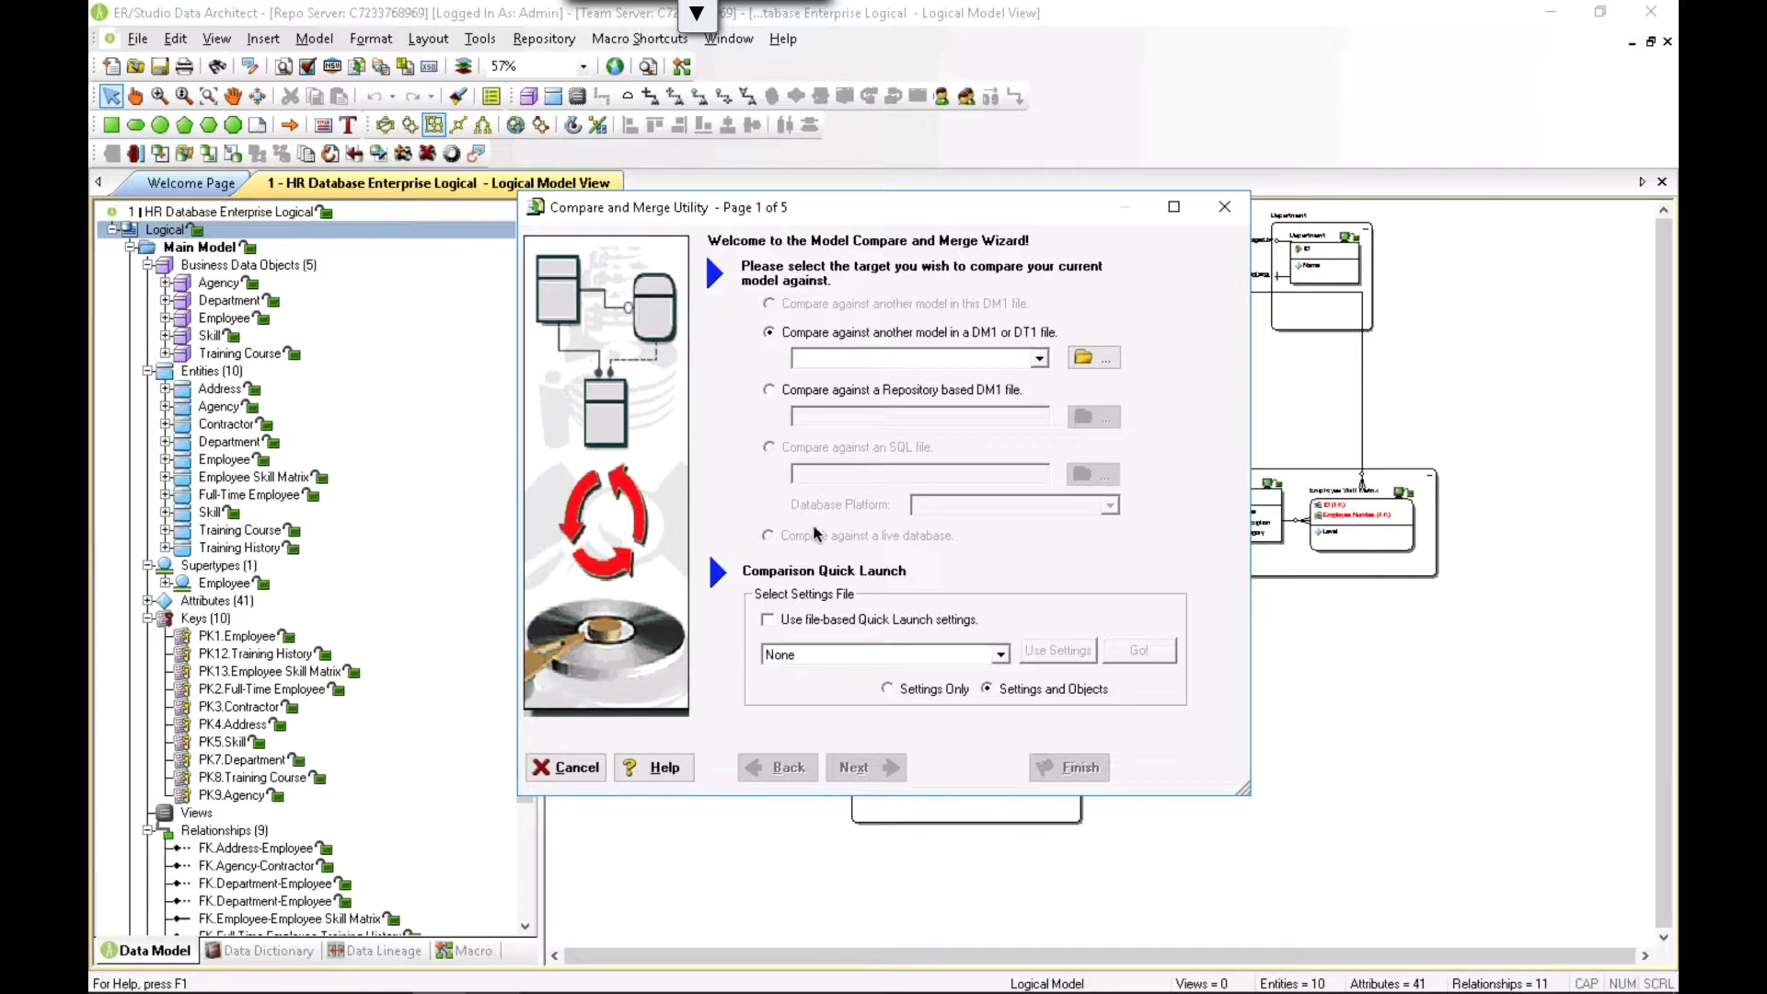
left_click(770, 390)
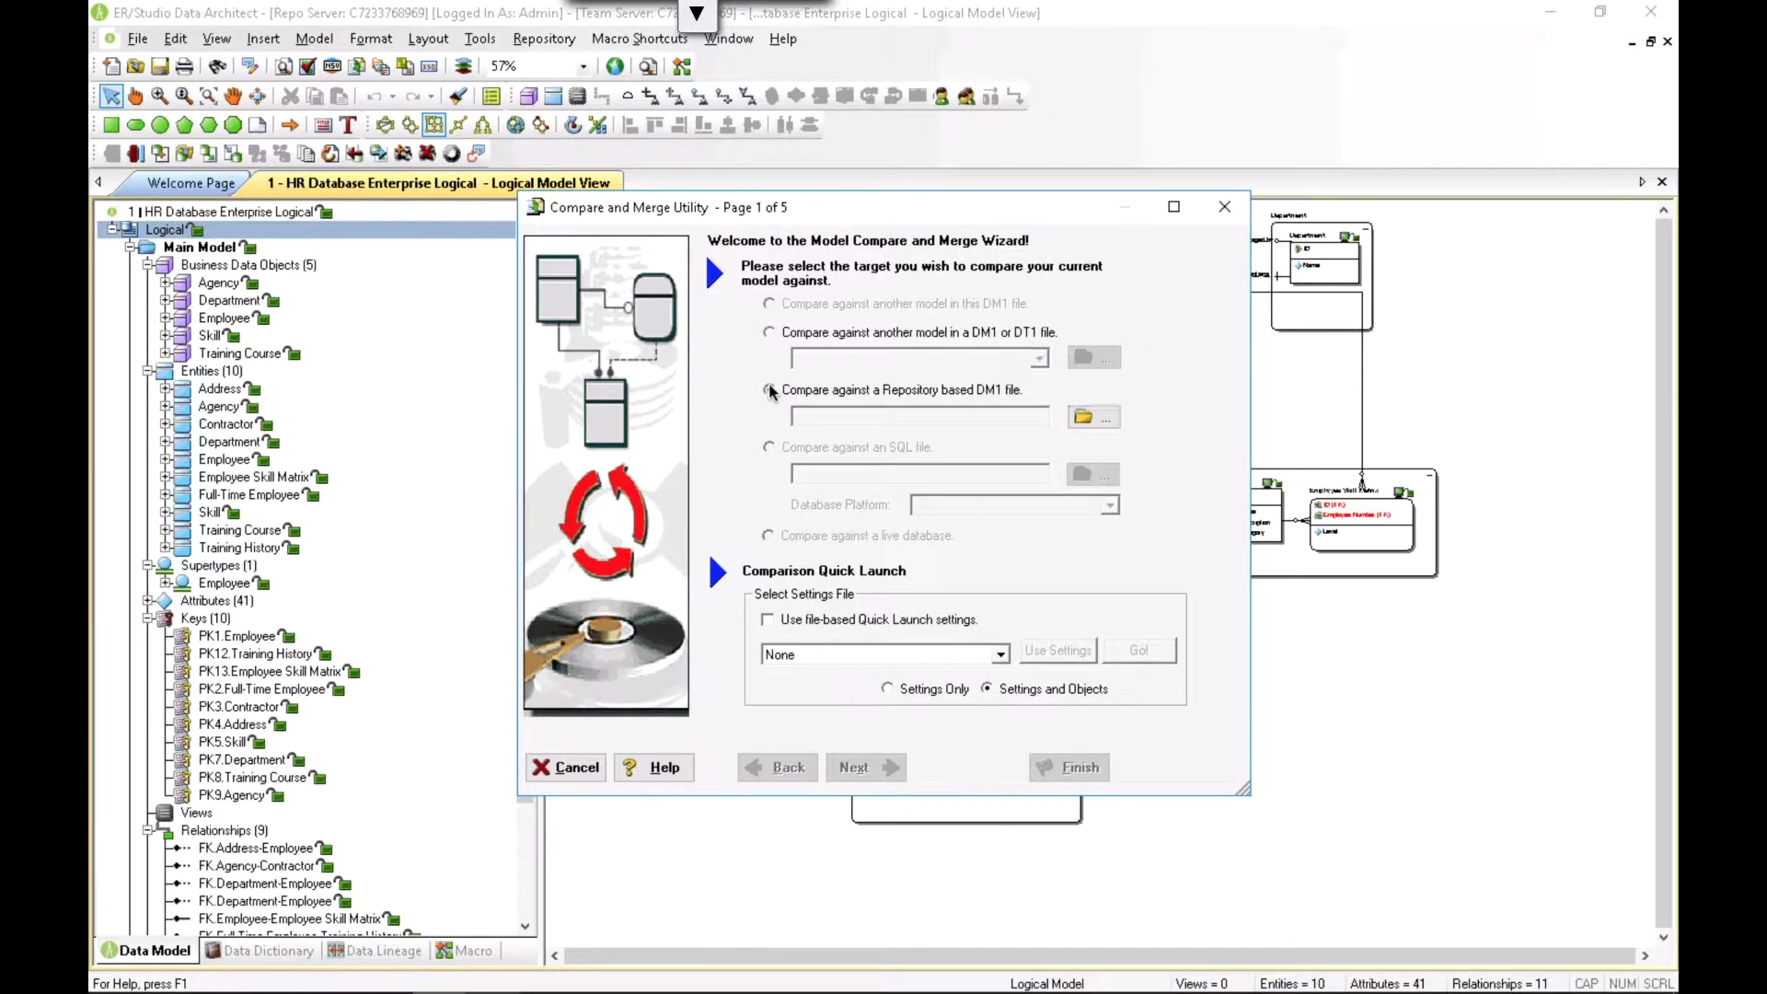
left_click(1099, 419)
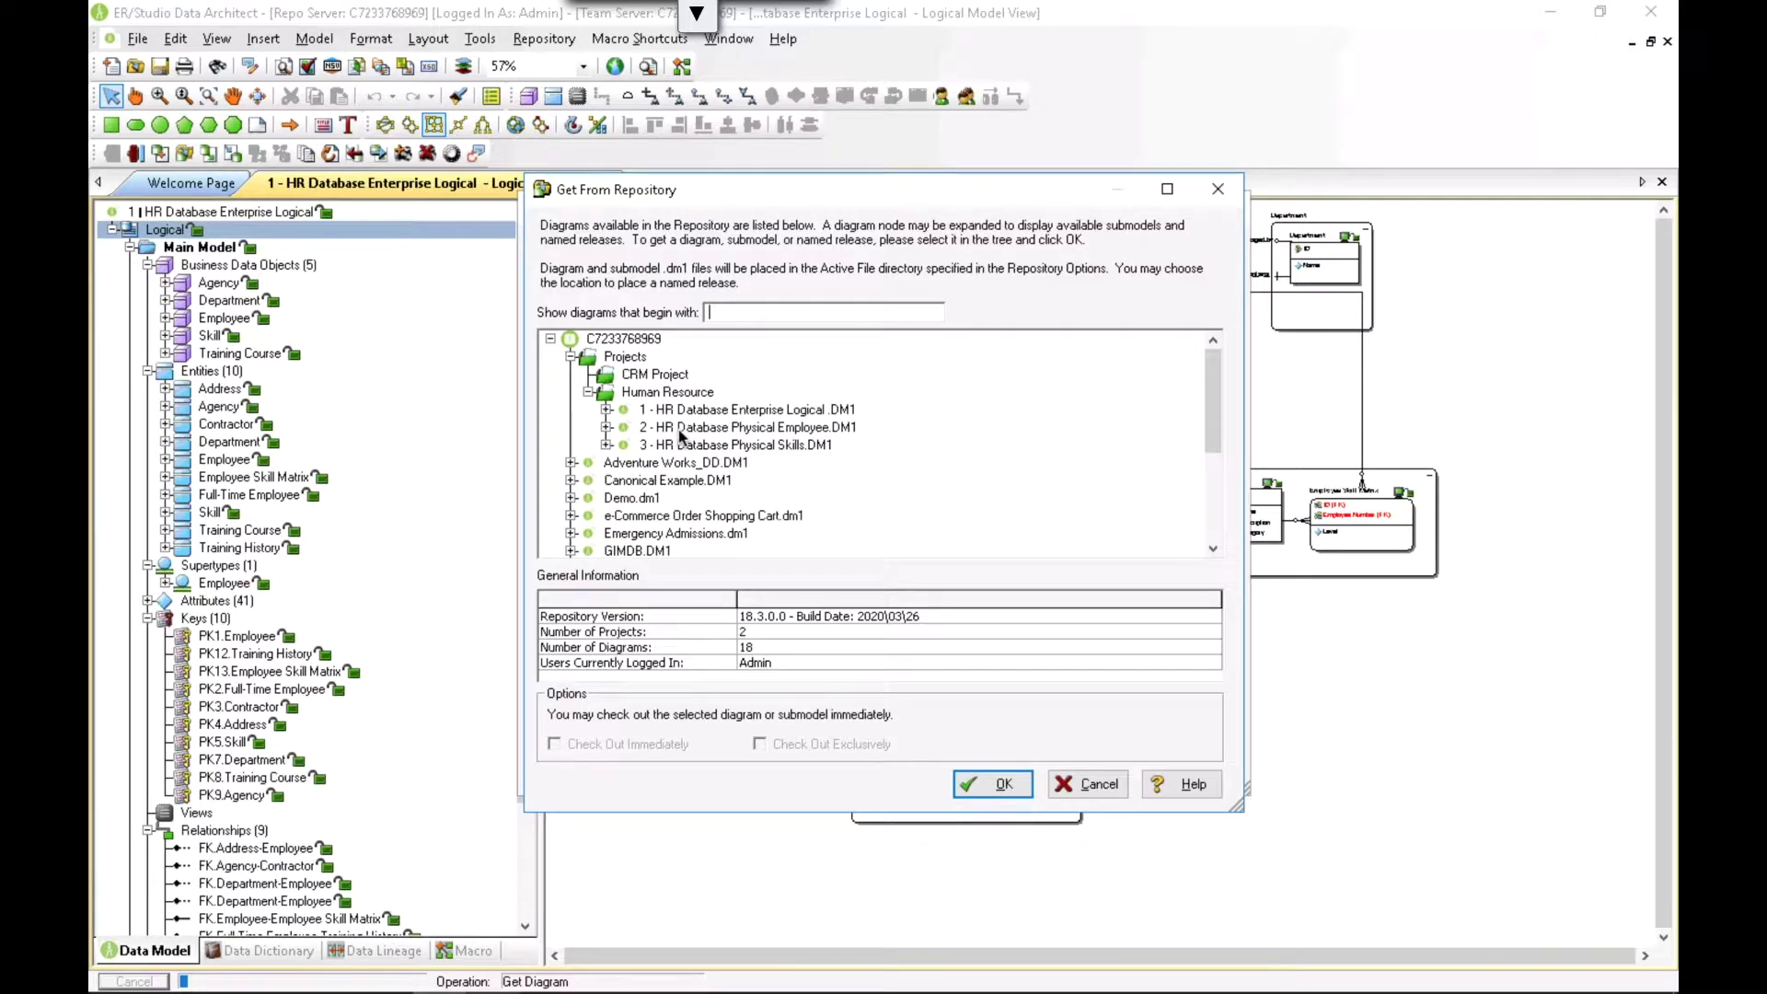
left_click(678, 429)
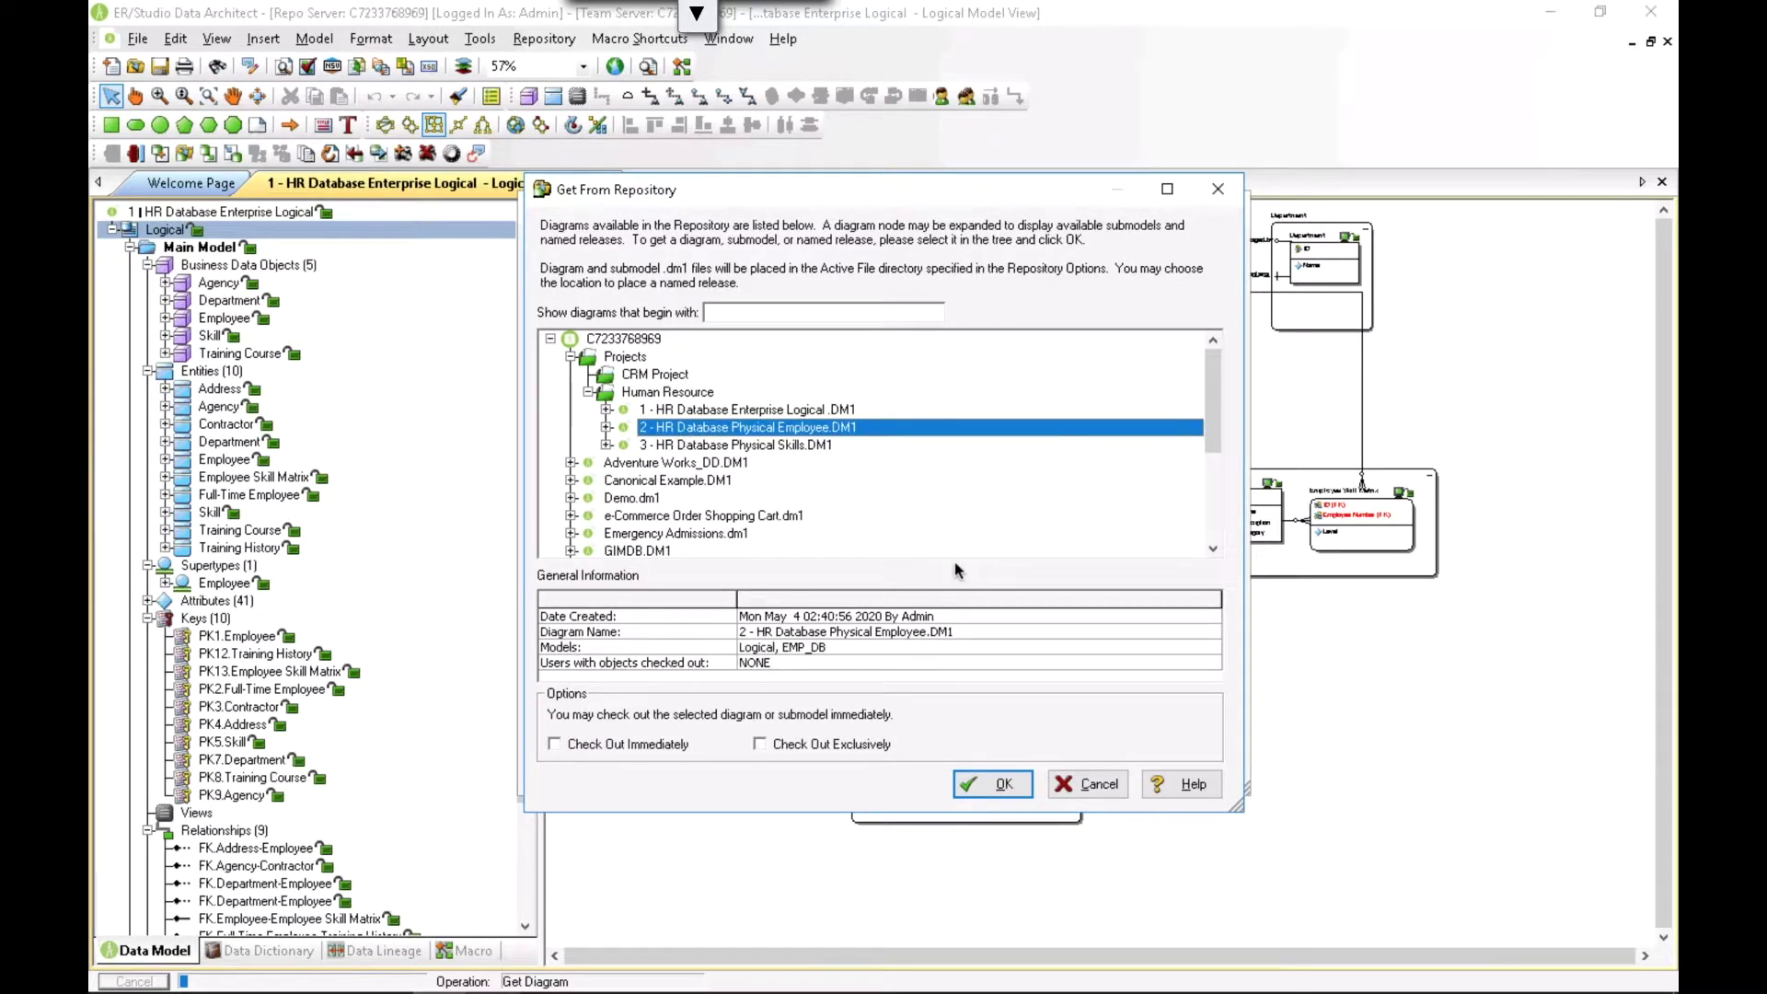
left_click(1004, 785)
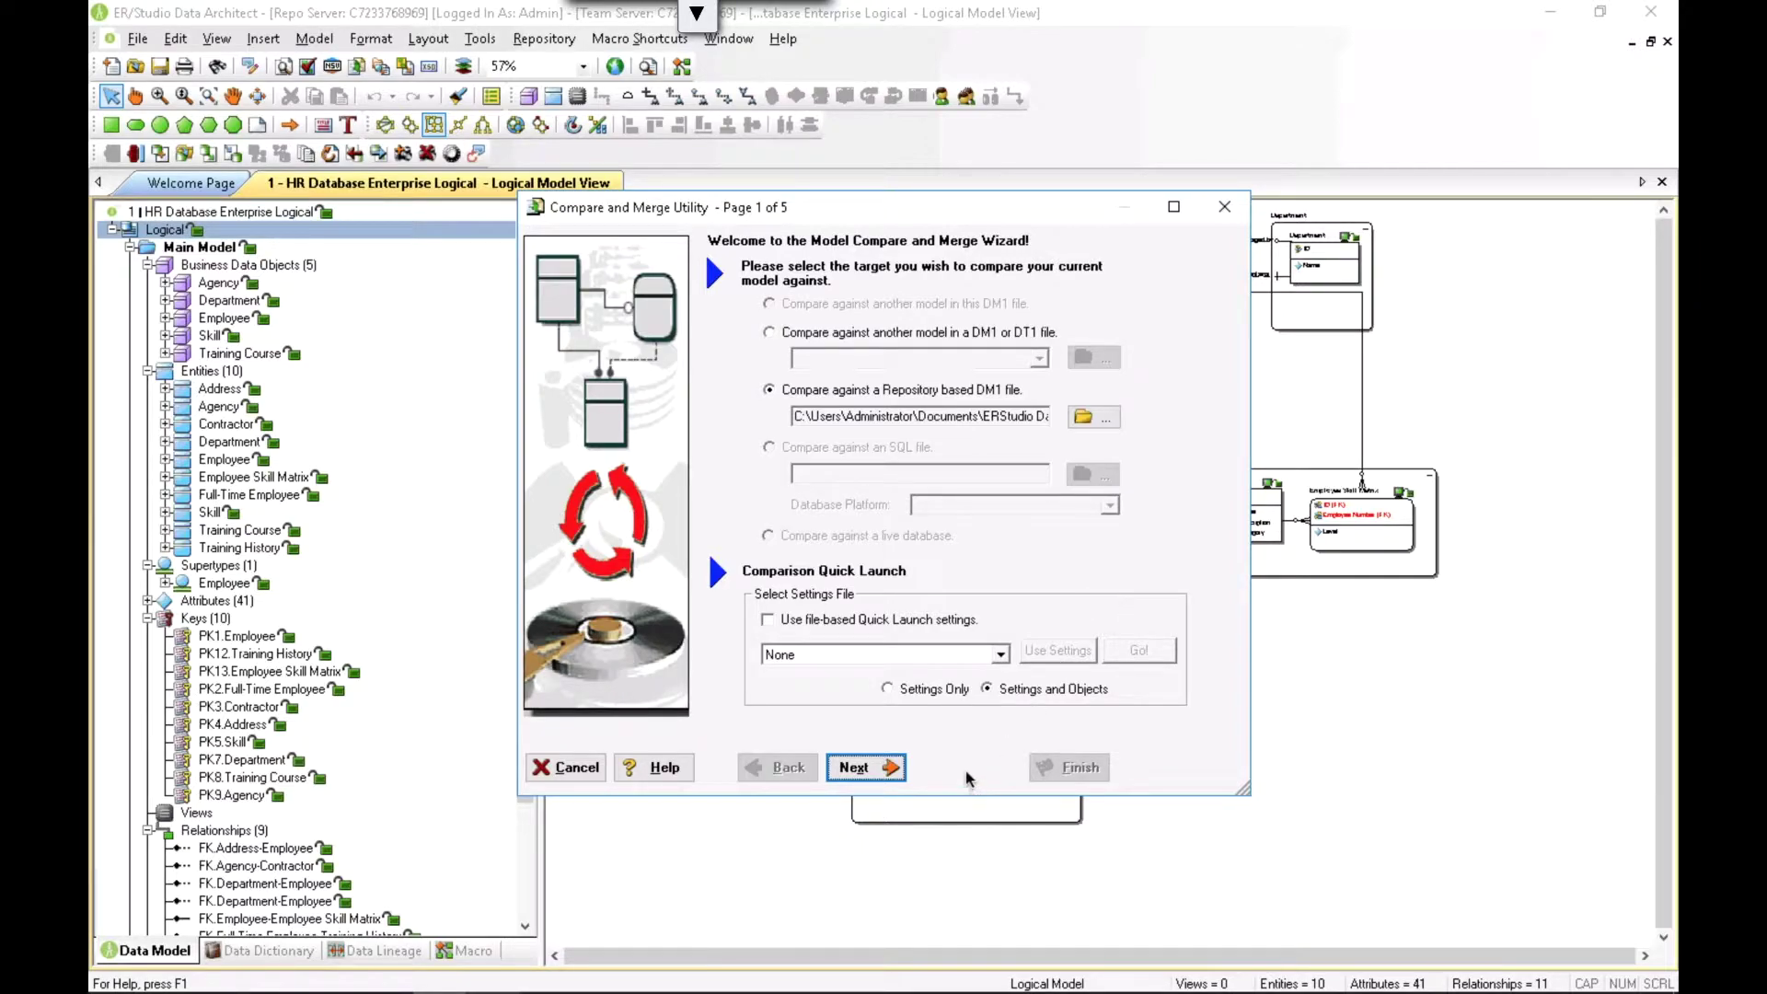
left_click(863, 768)
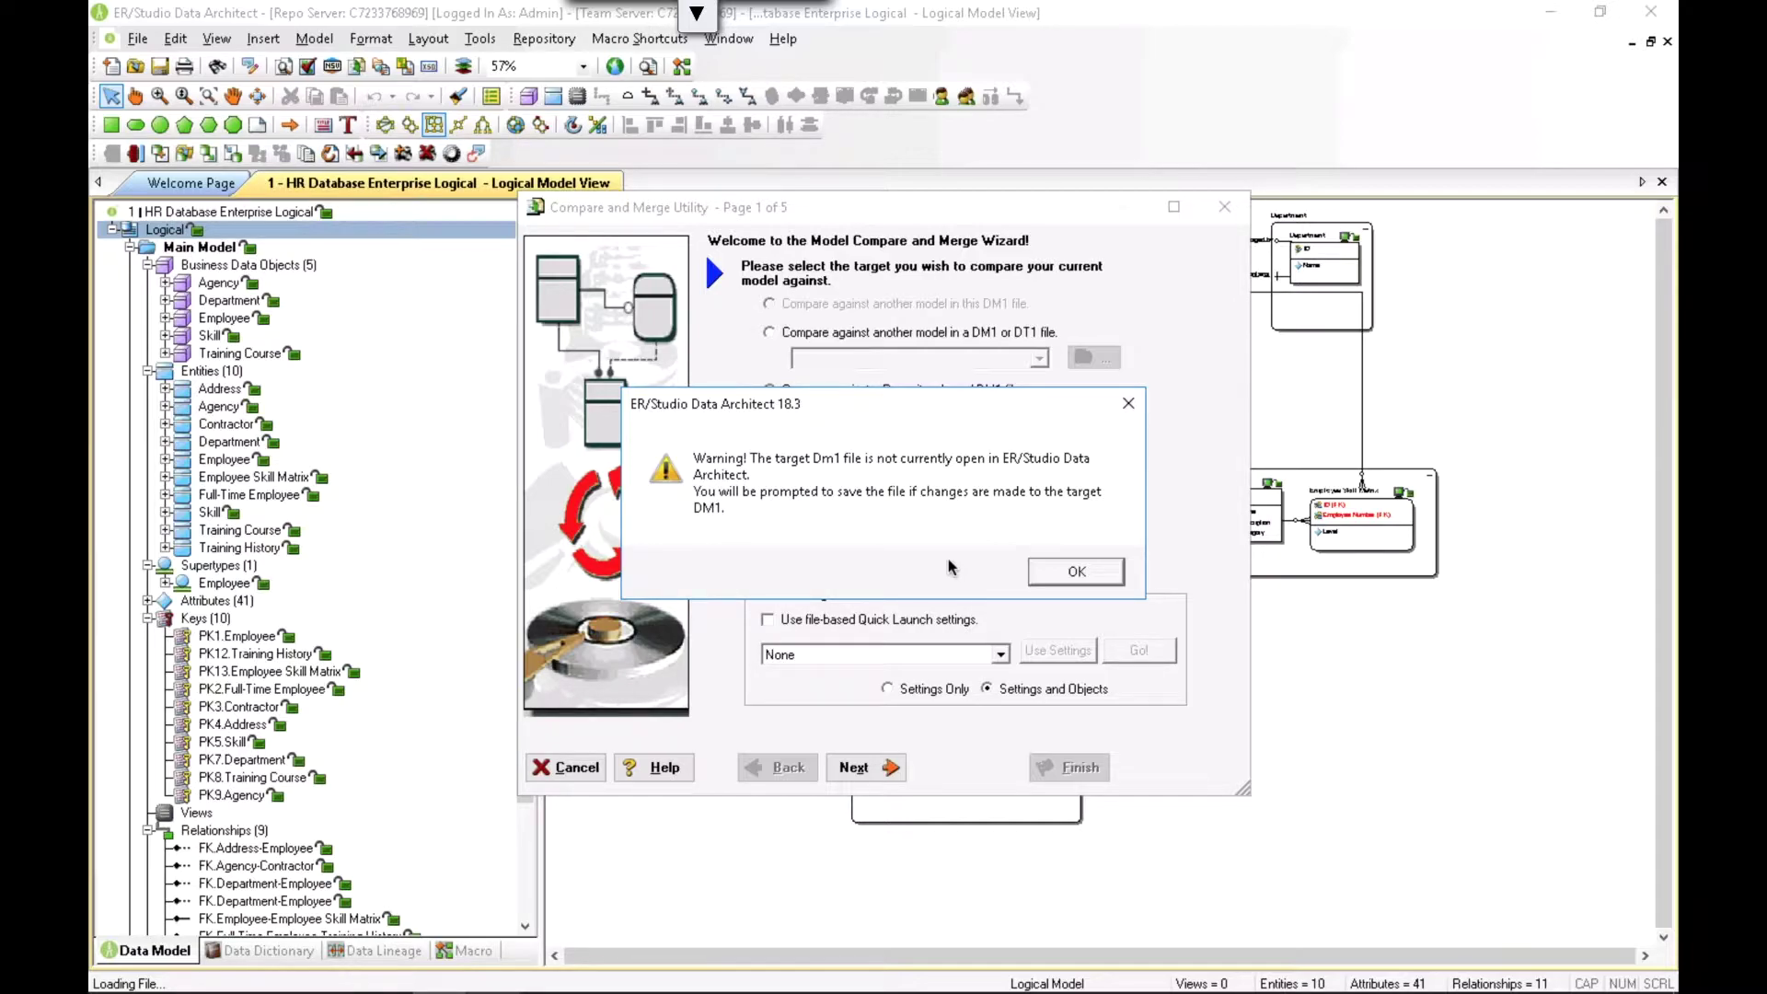
left_click(1076, 575)
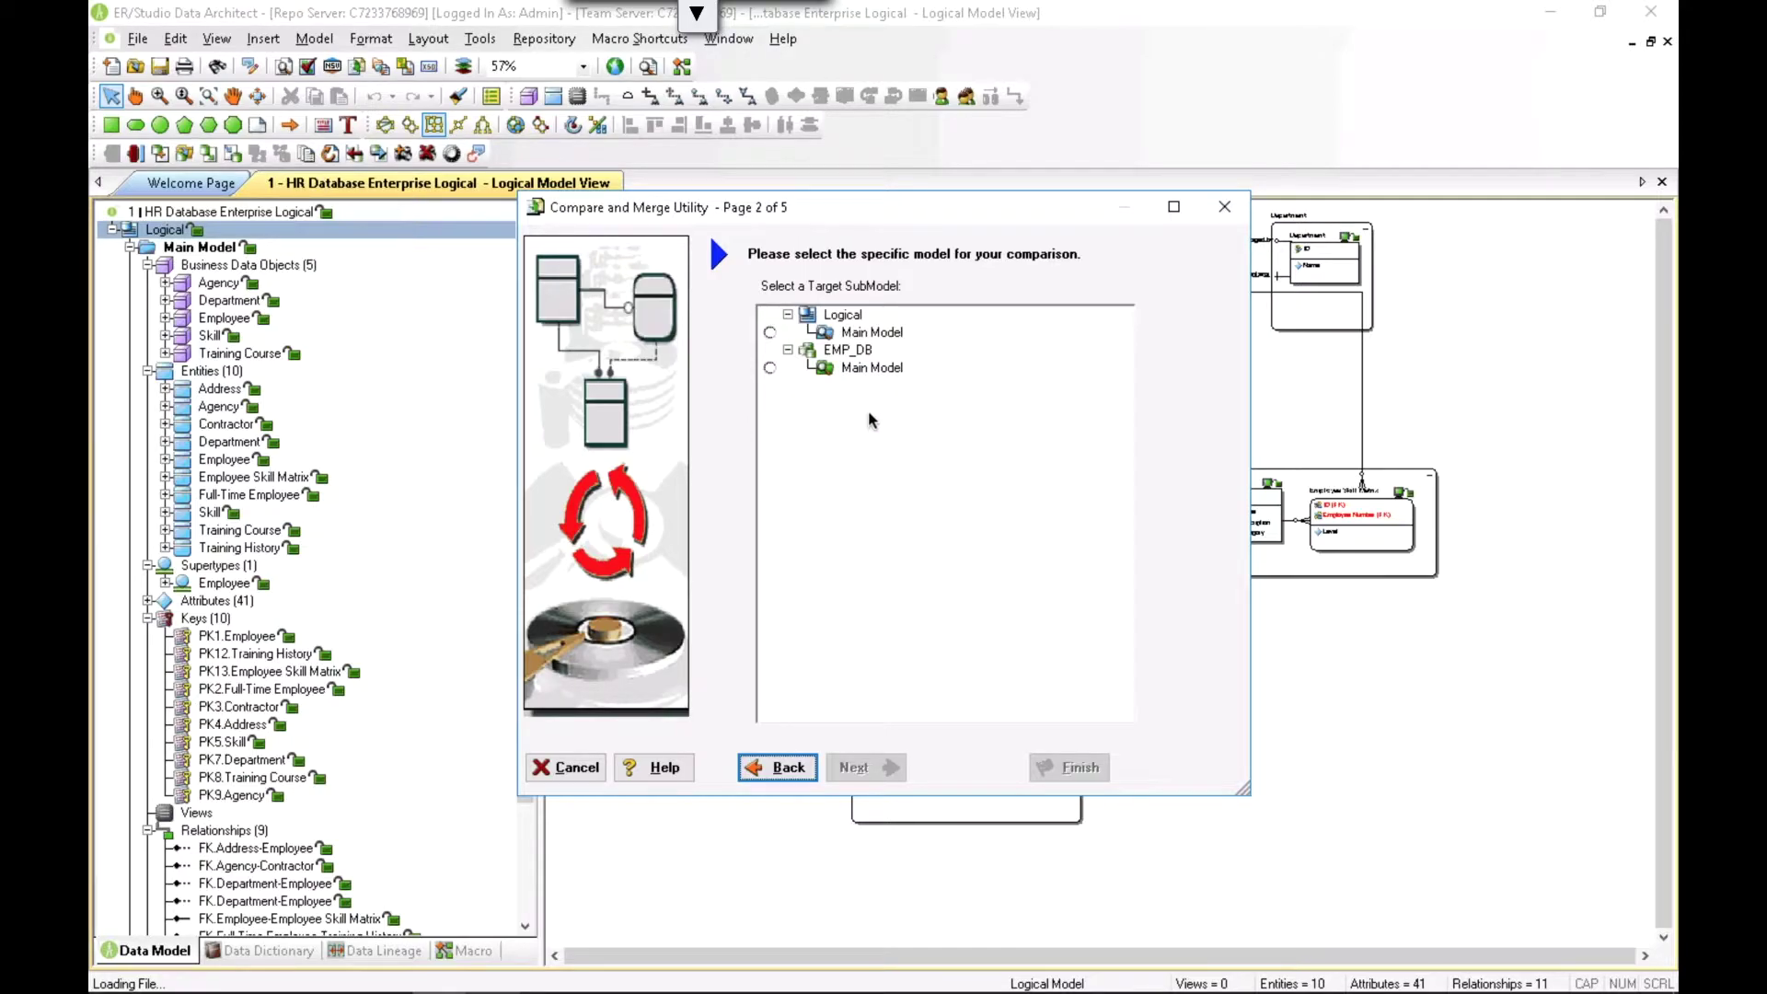
- Choose the EMP_DB Main Model as comparison target and compare it using the preset options and all listed objects
left_click(769, 368)
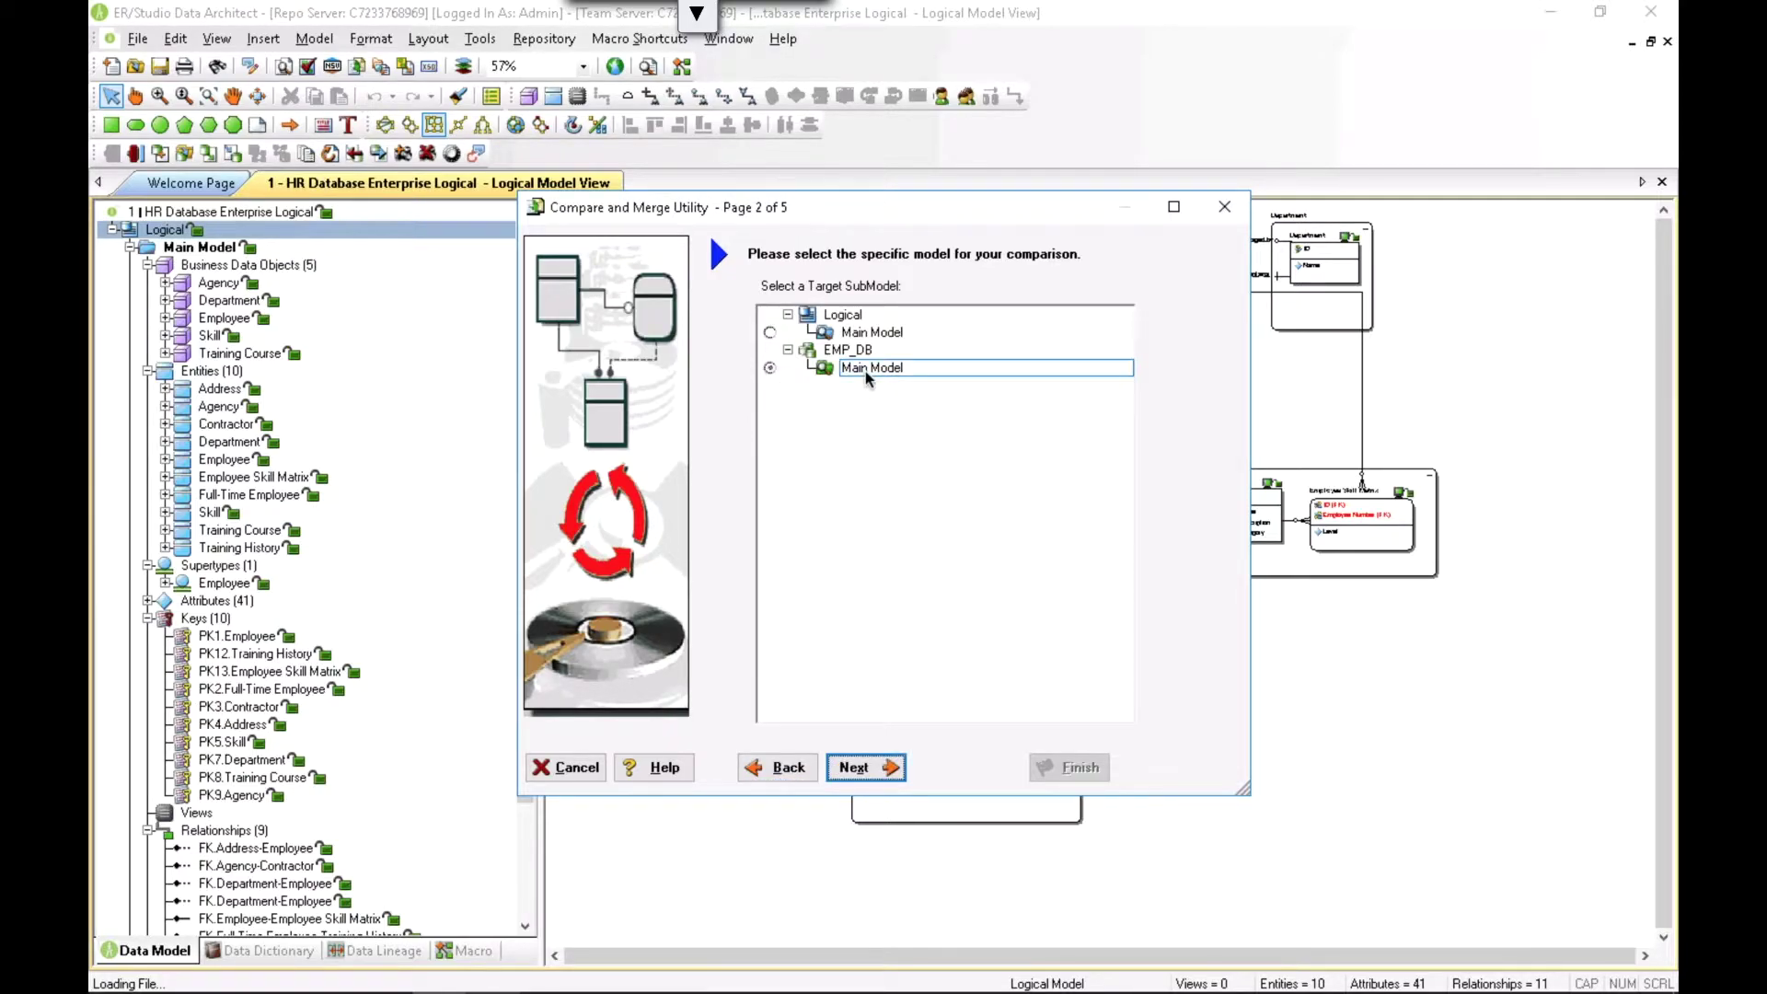
left_click(865, 767)
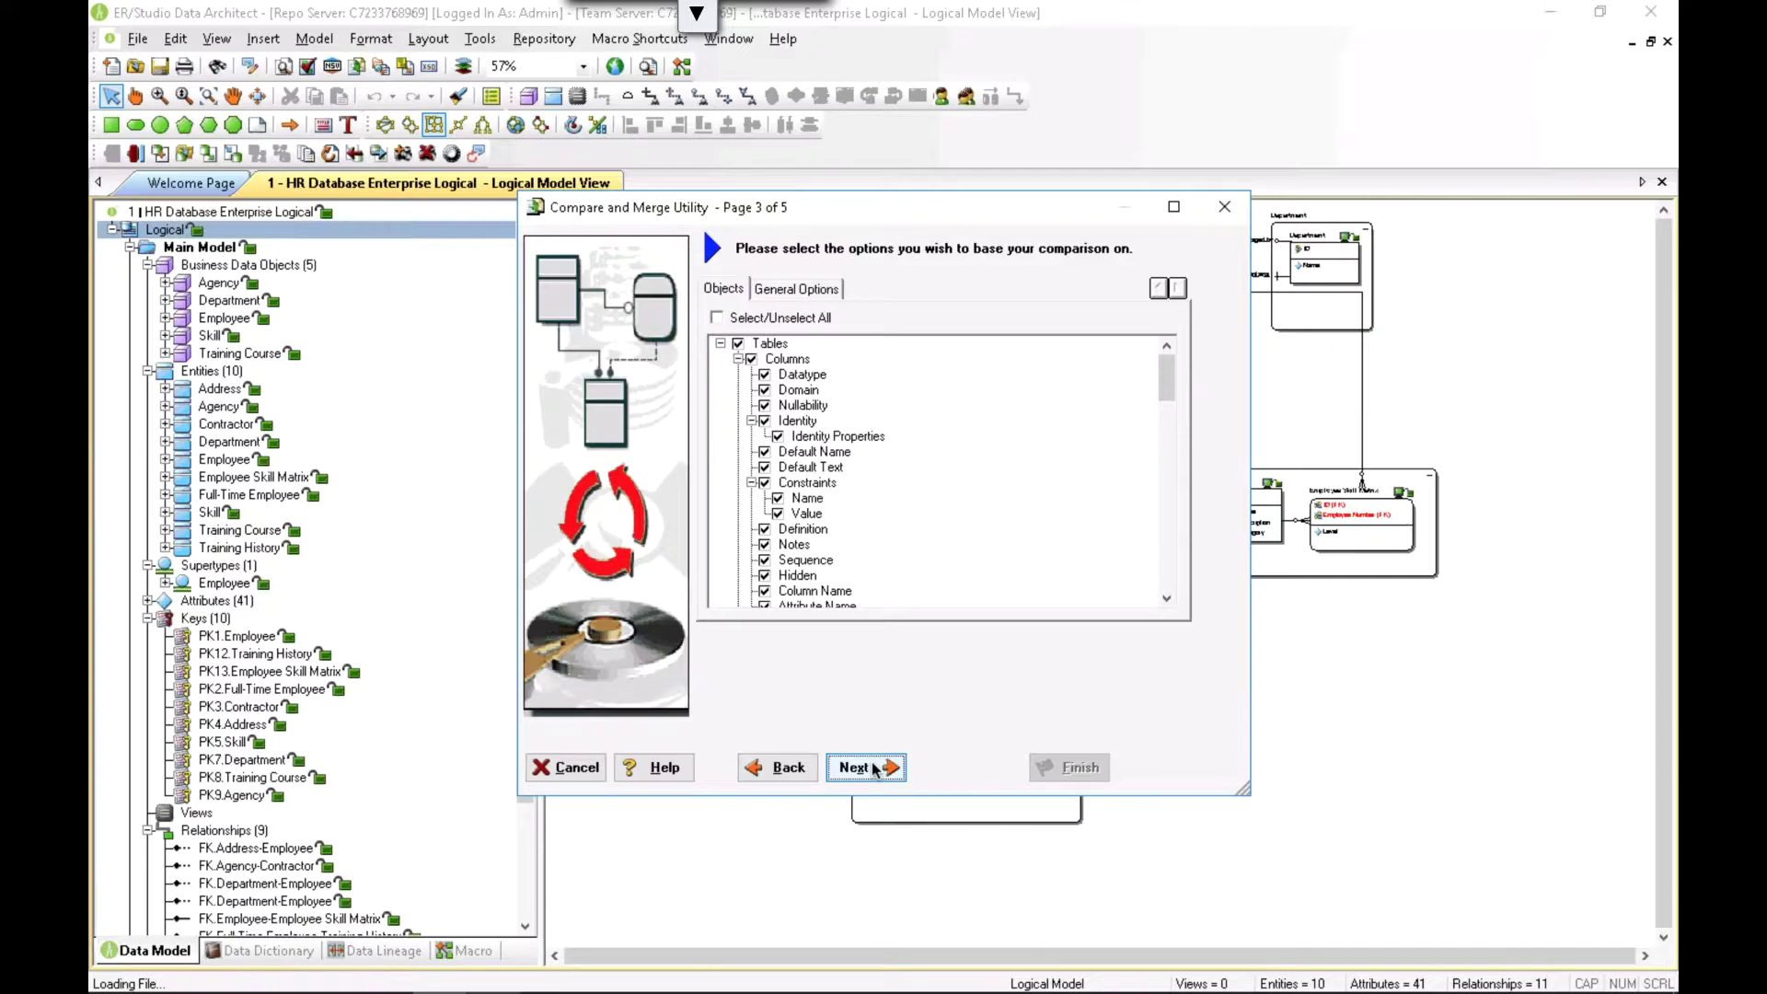
left_click(866, 766)
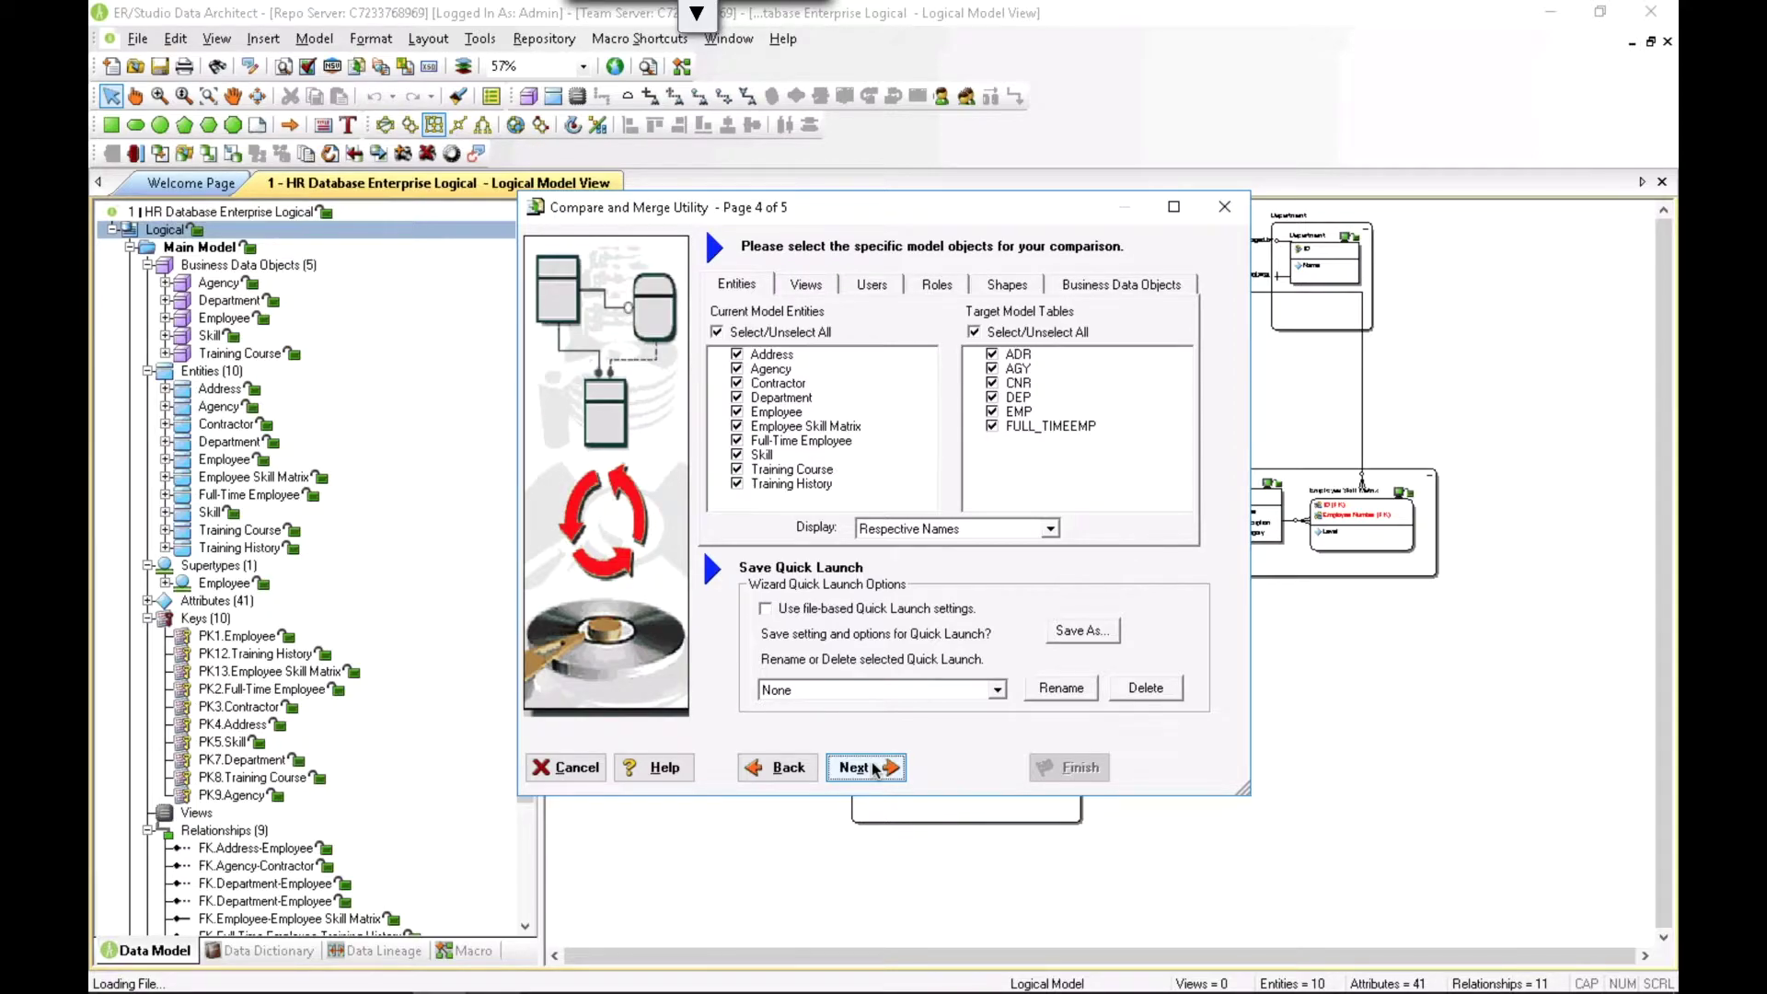
left_click(866, 767)
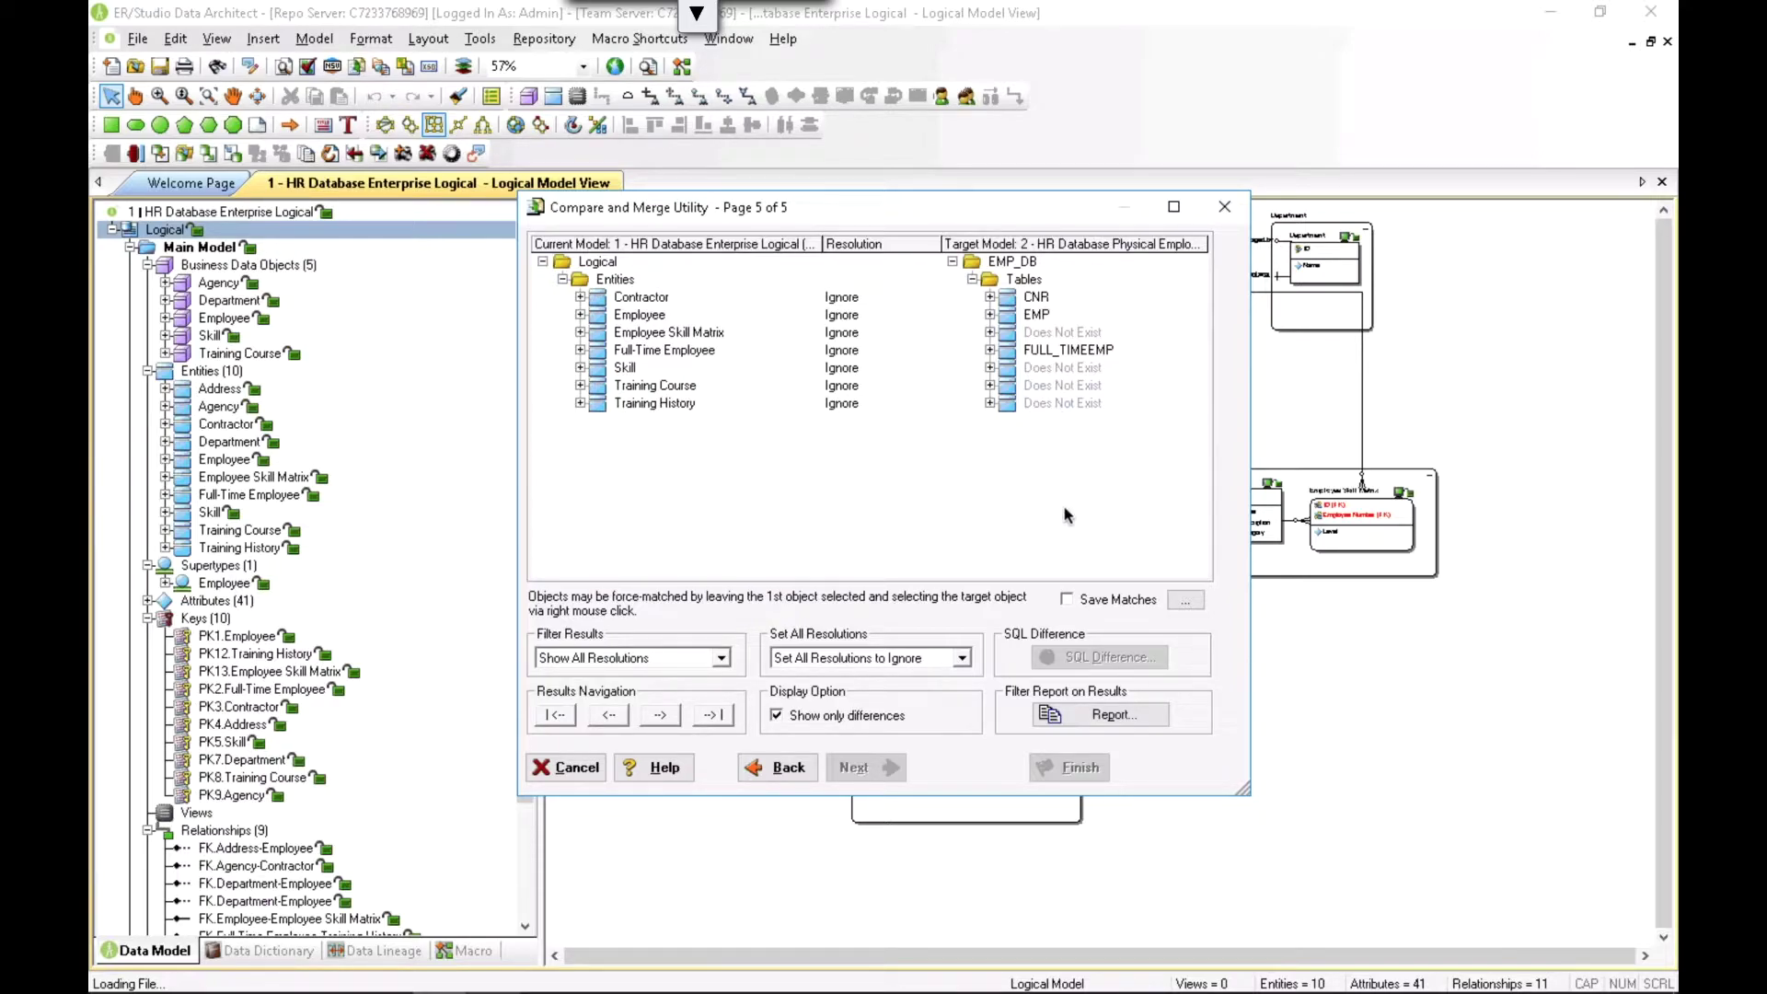
- Enable Save Matches for all matches, with mapping changes synchronized to the repository immediately upon finishing
left_click(1187, 603)
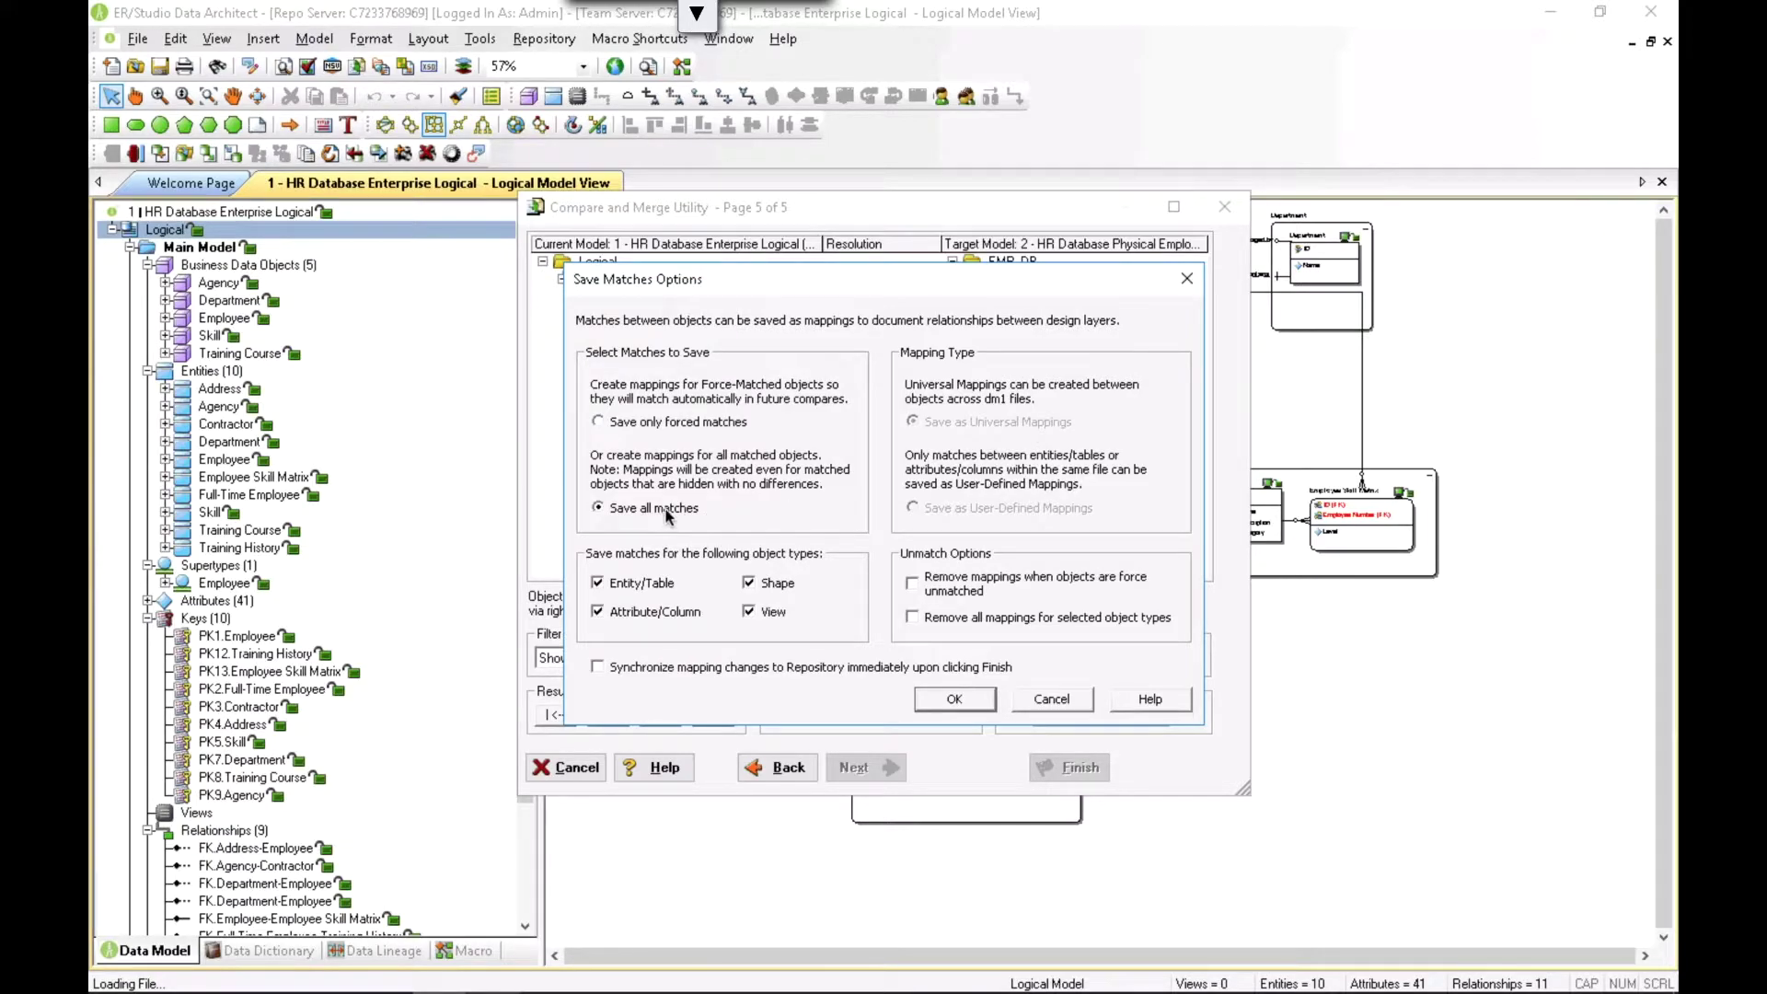
left_click(596, 667)
left_click(955, 700)
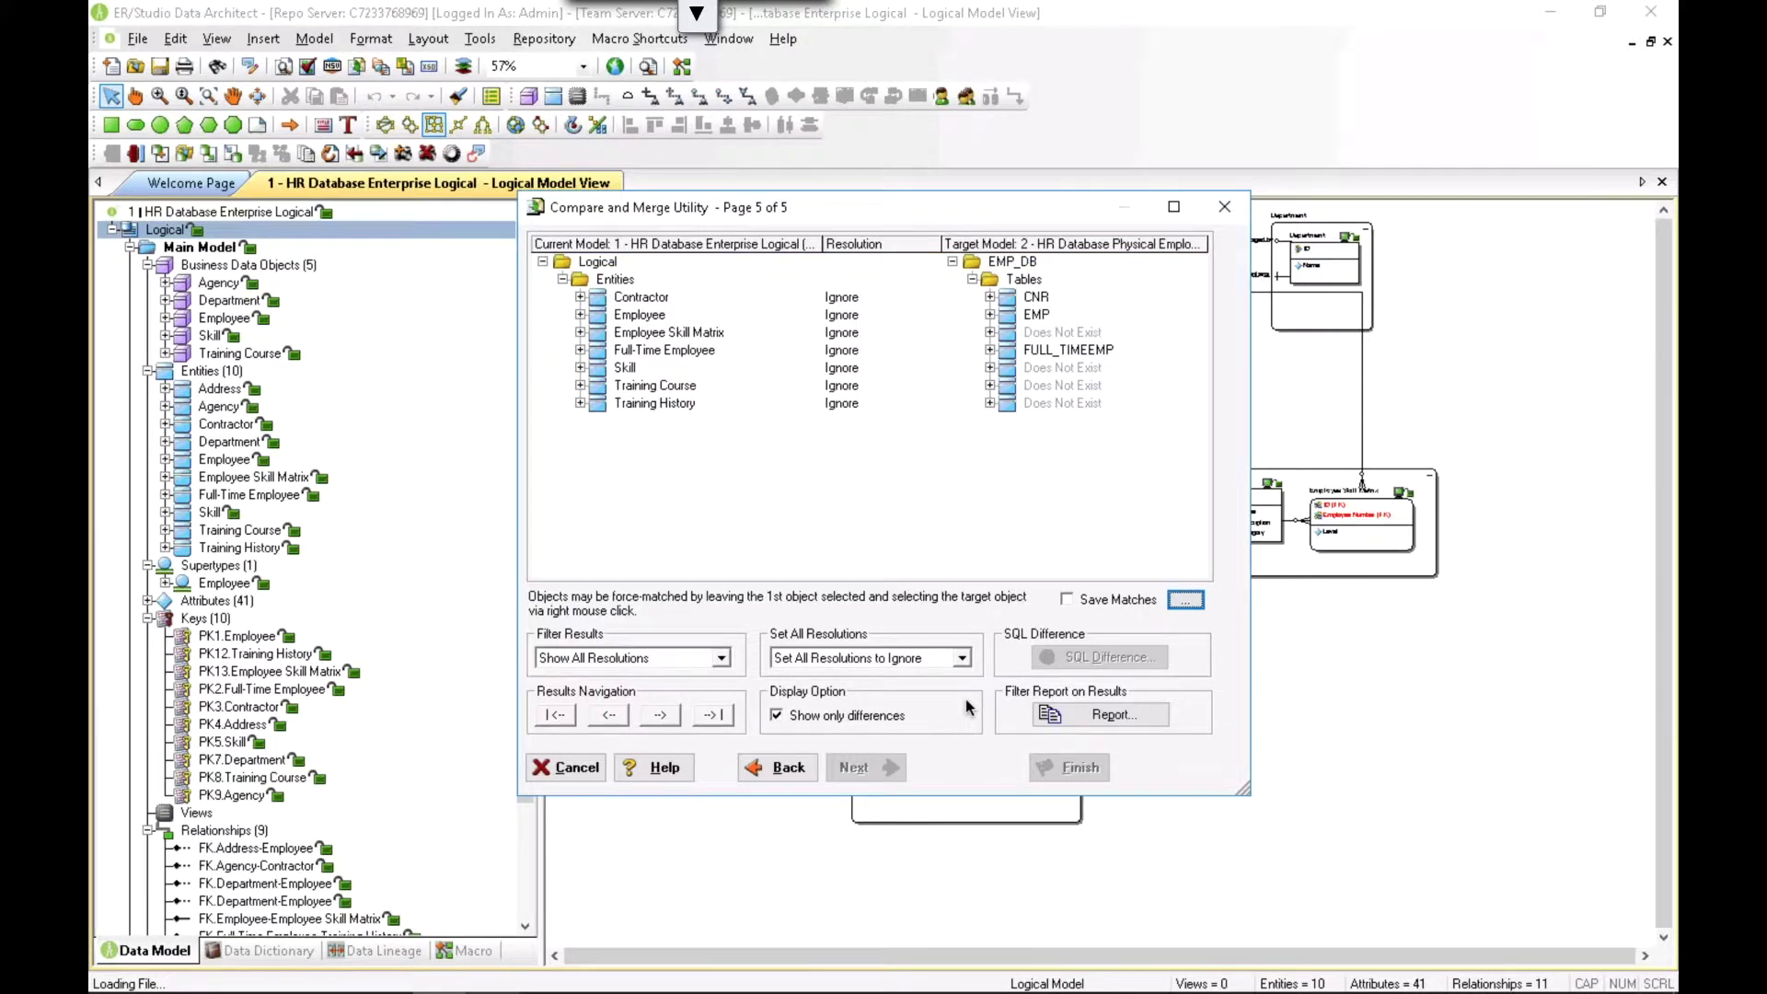
left_click(1067, 600)
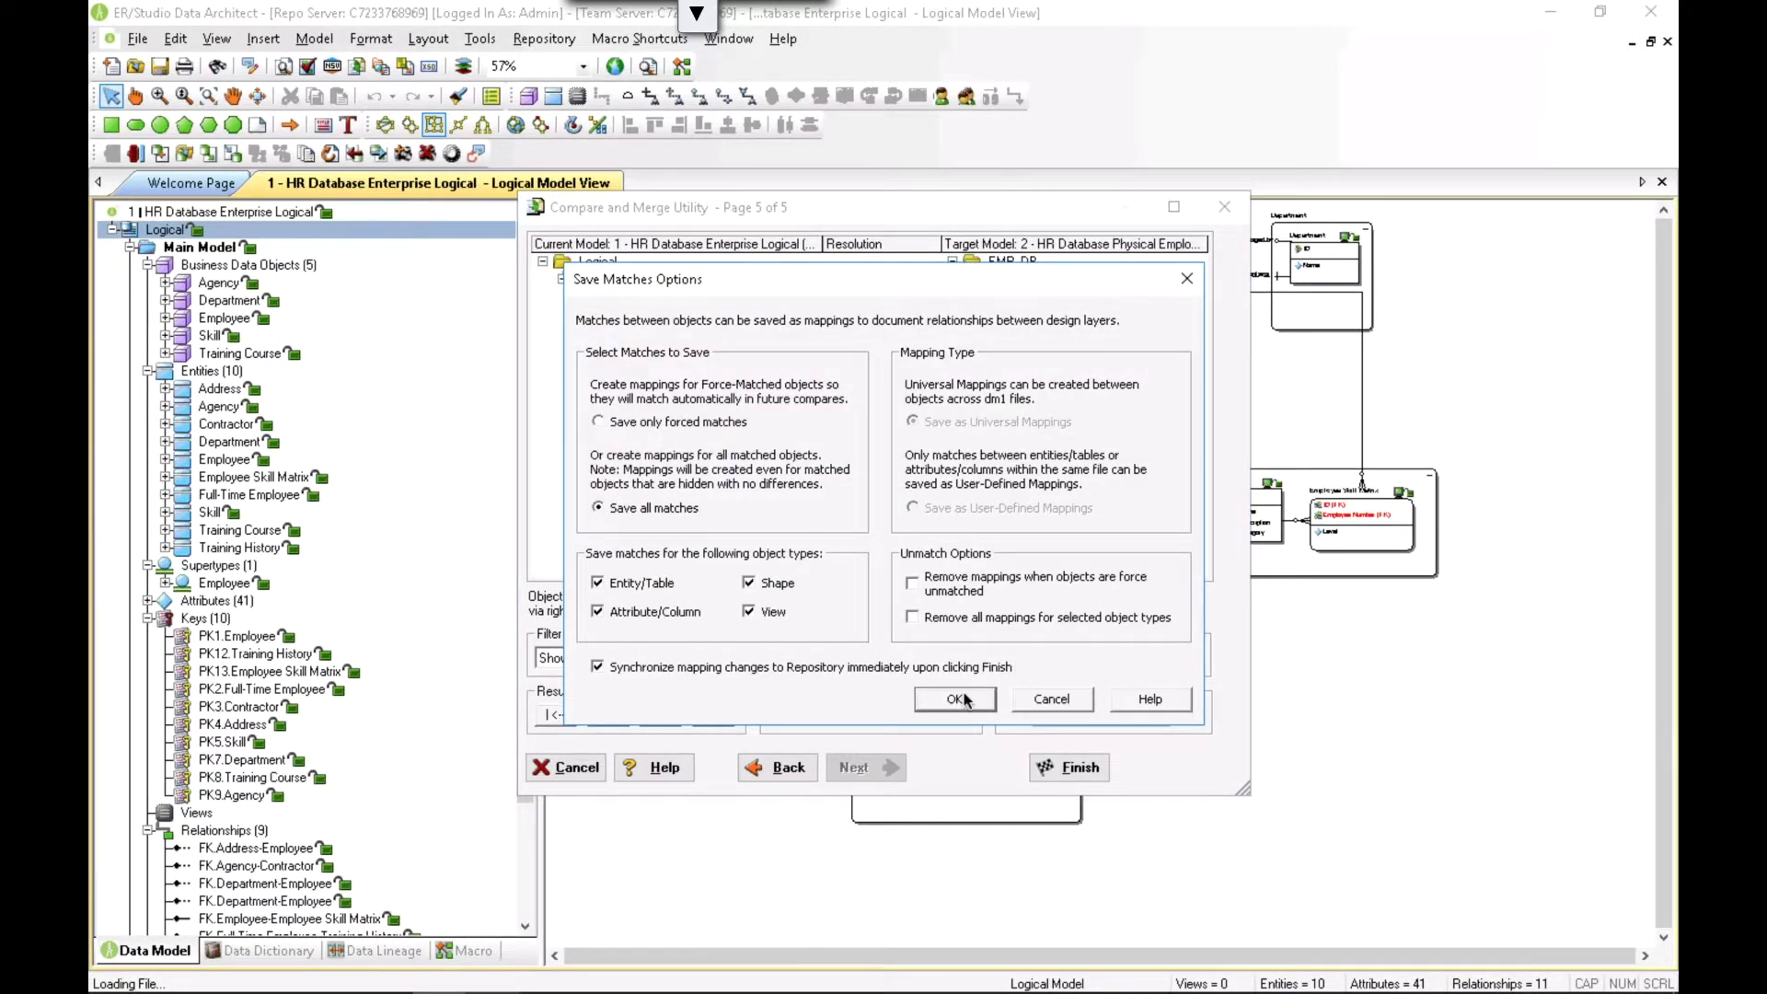
left_click(962, 700)
- Finish the comparison, saving the changes to the Physical Employee file and synchronizing the mappings with the repository
left_click(1055, 772)
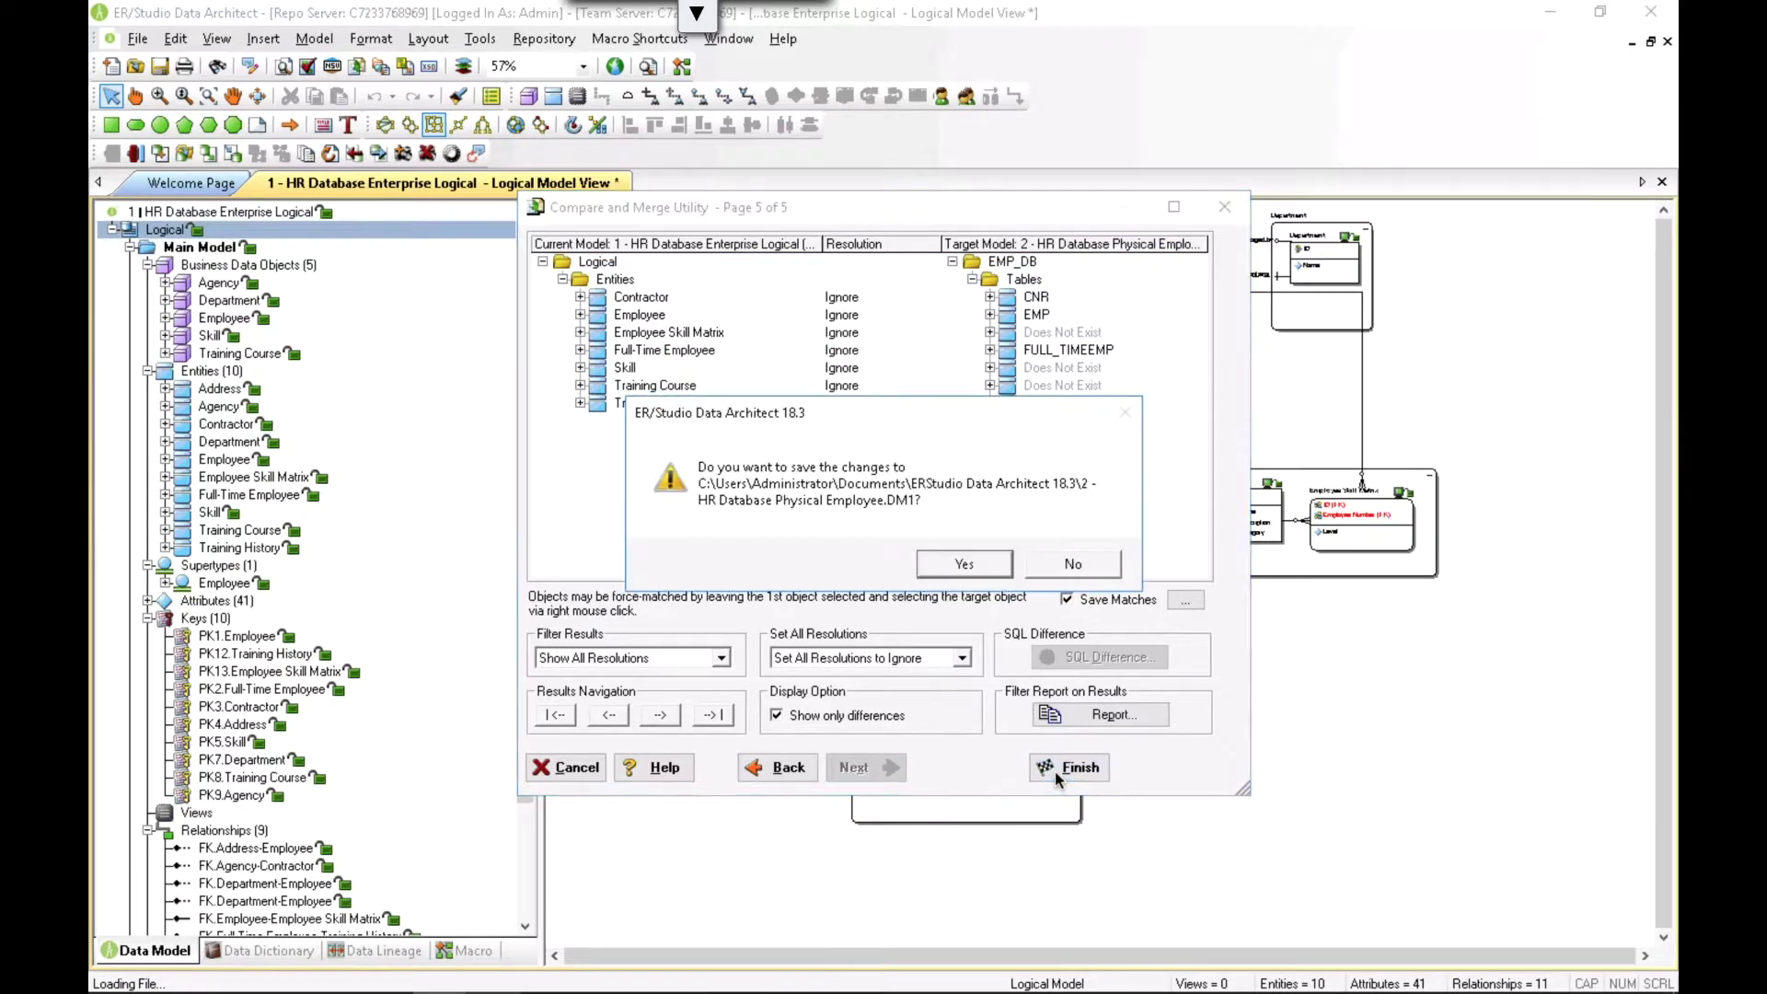
left_click(957, 564)
left_click(810, 534)
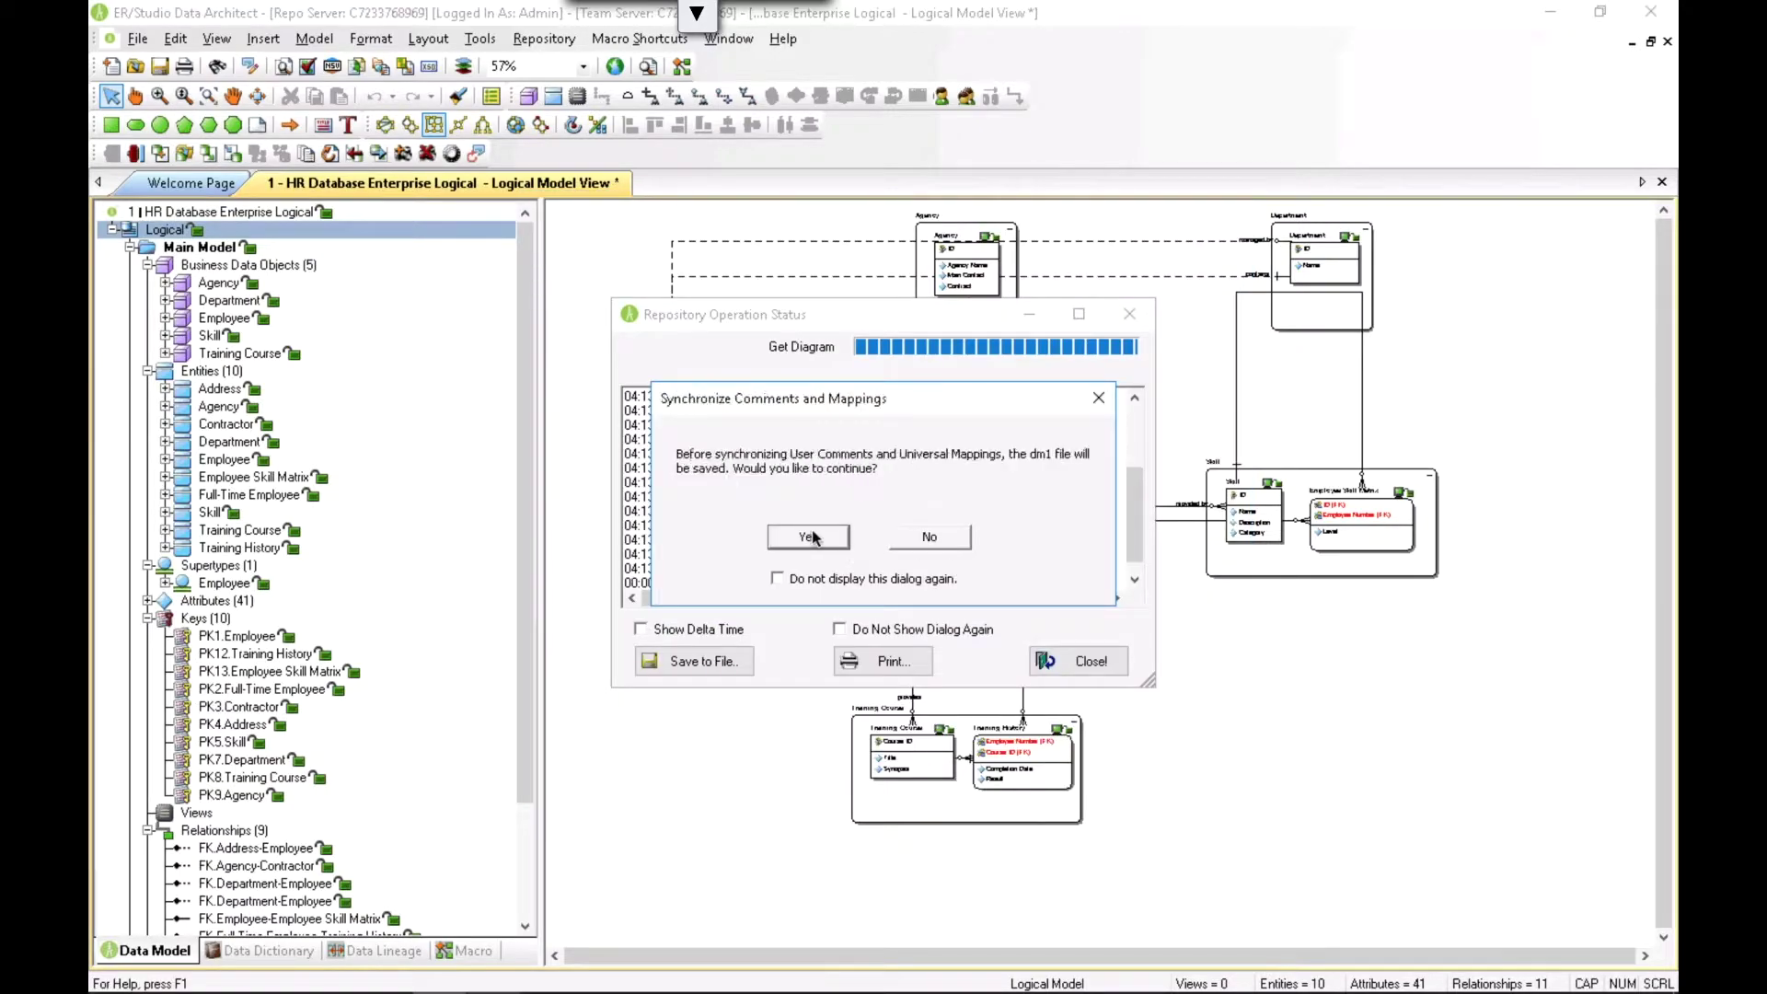
left_click(808, 536)
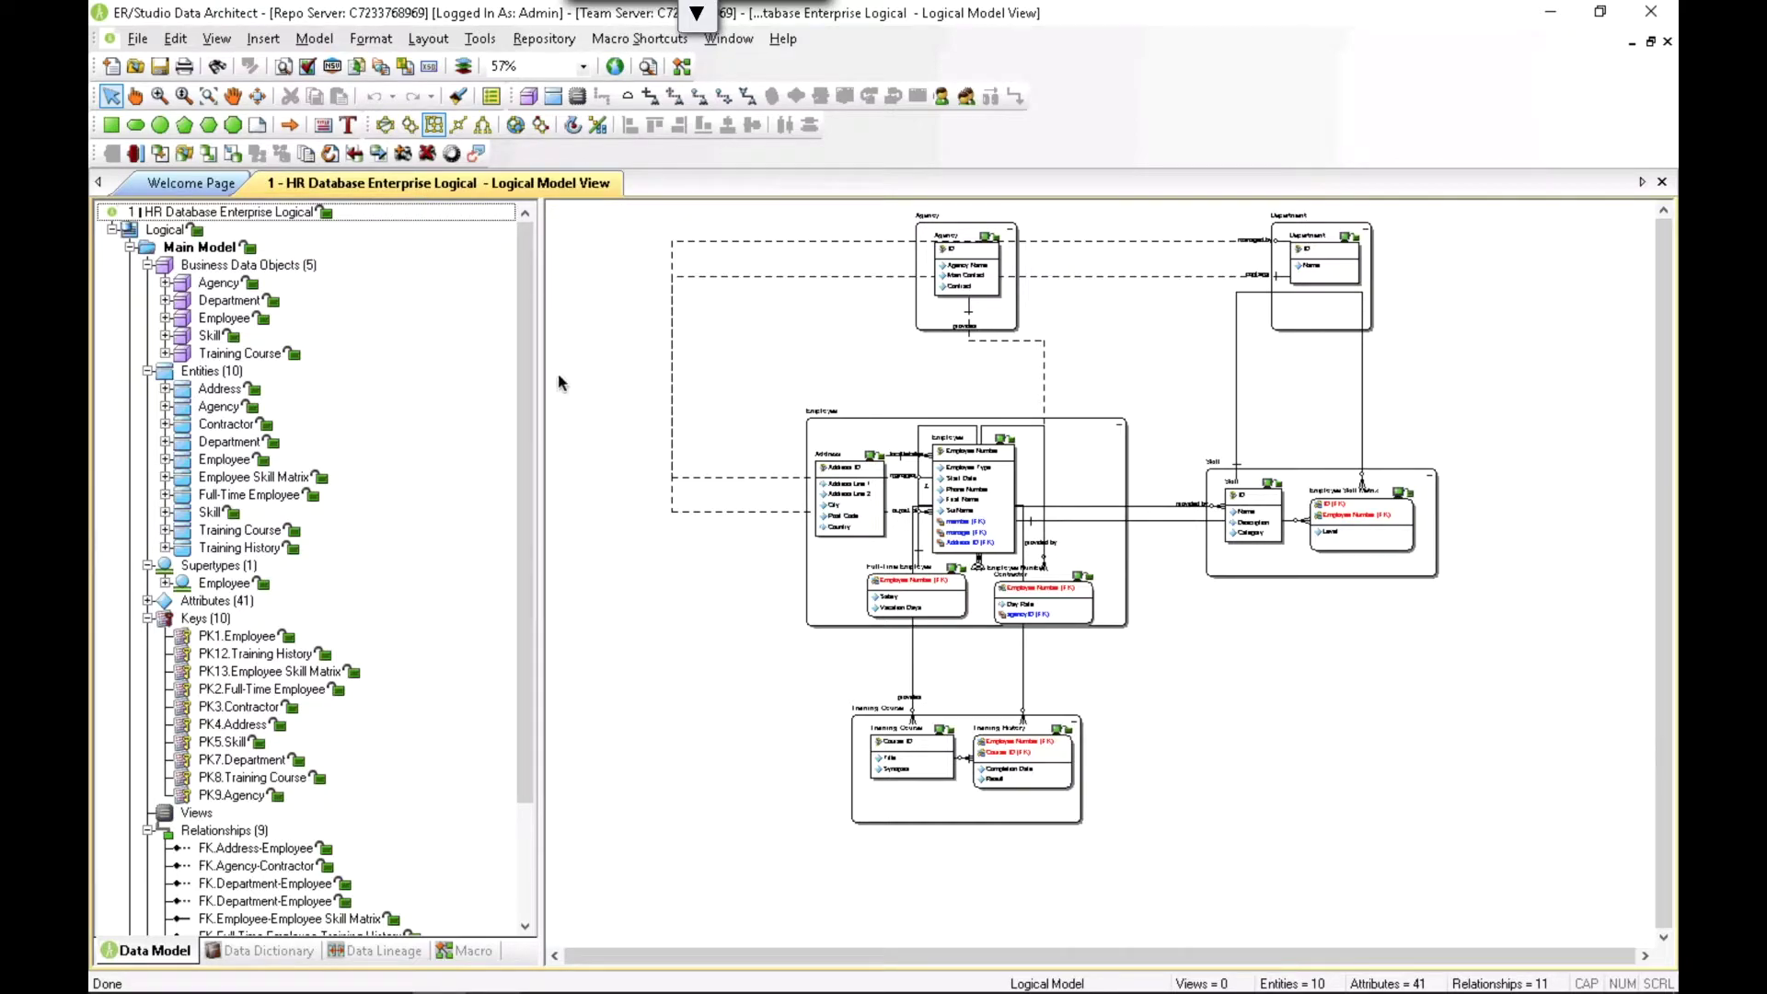
- Review where the Employee entity is used, including its submodel usage and its universal mappings to EMP_DB
left_click(227, 460)
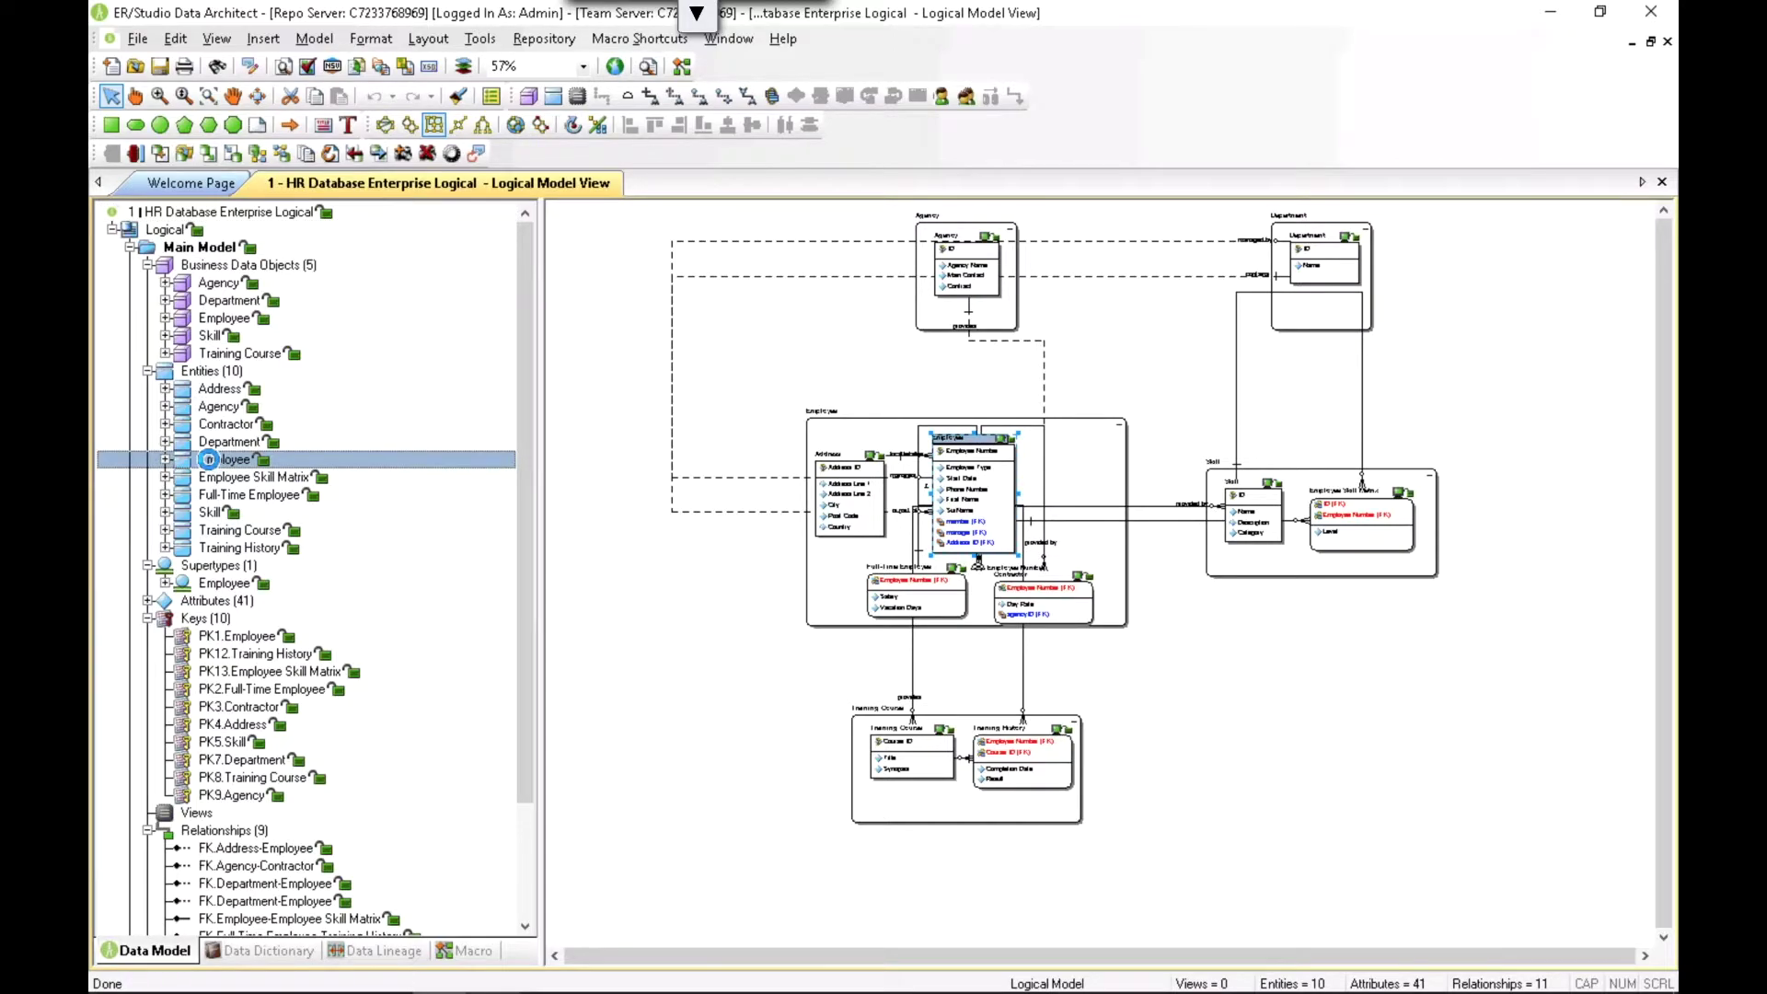
double_click(218, 460)
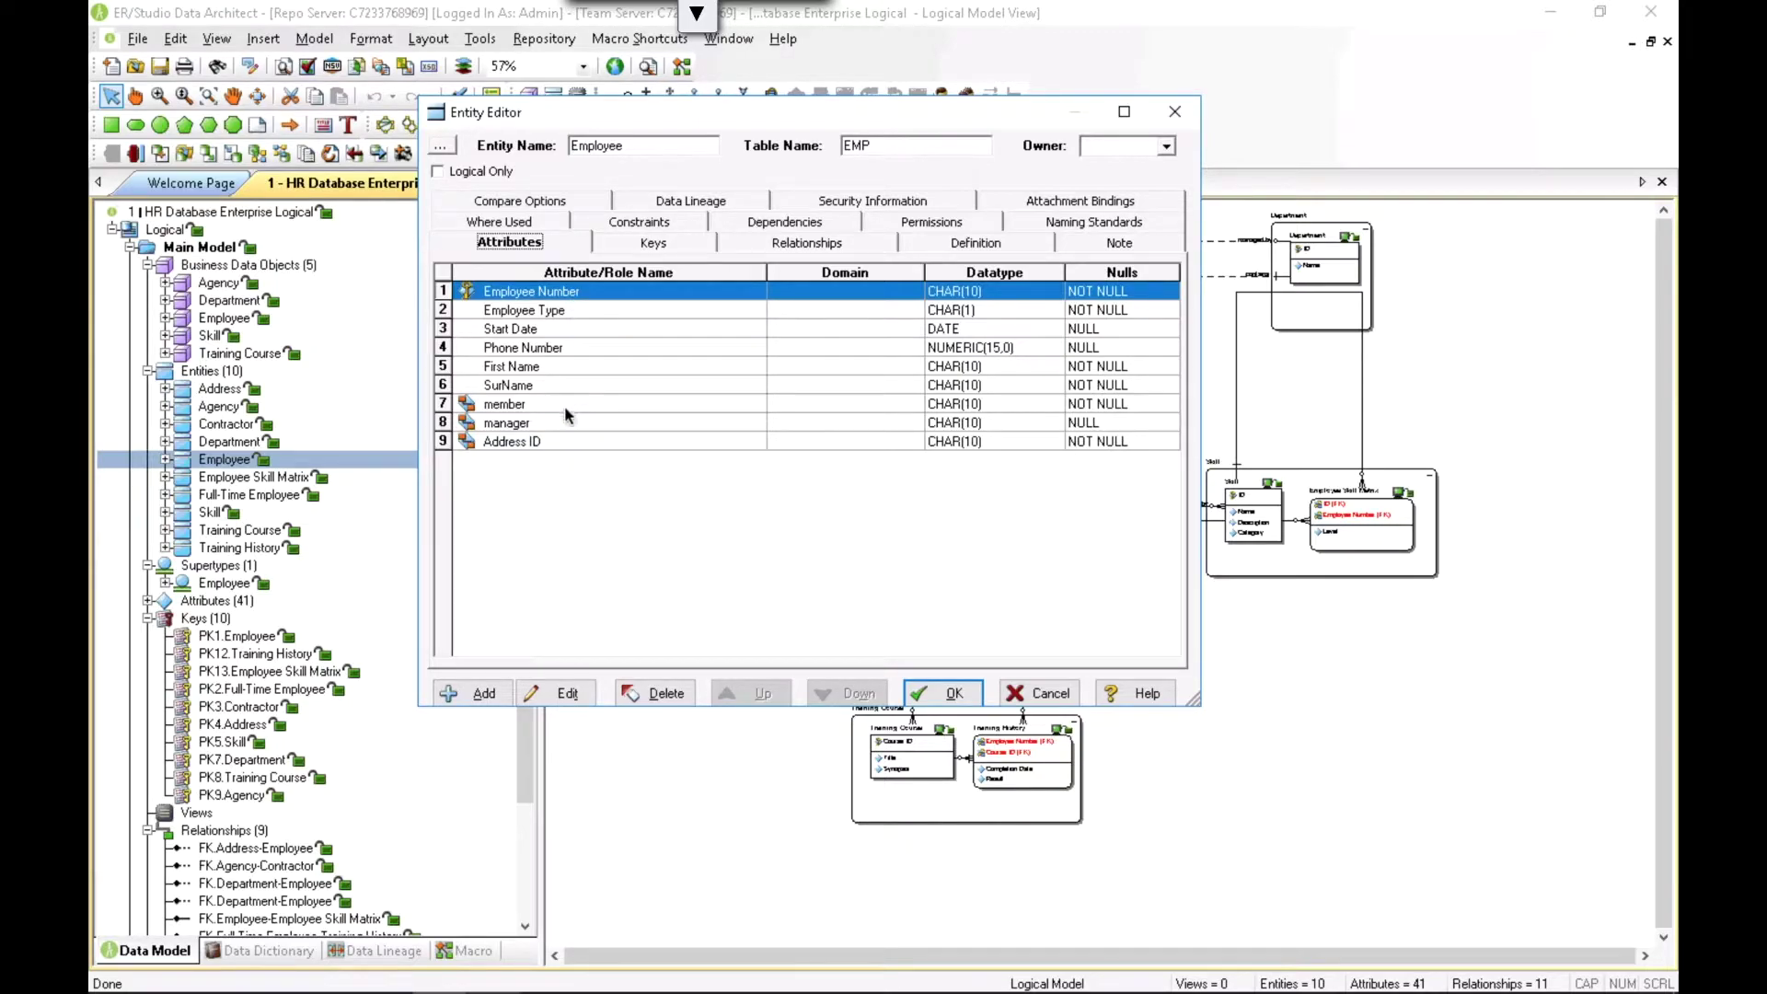
left_click(547, 224)
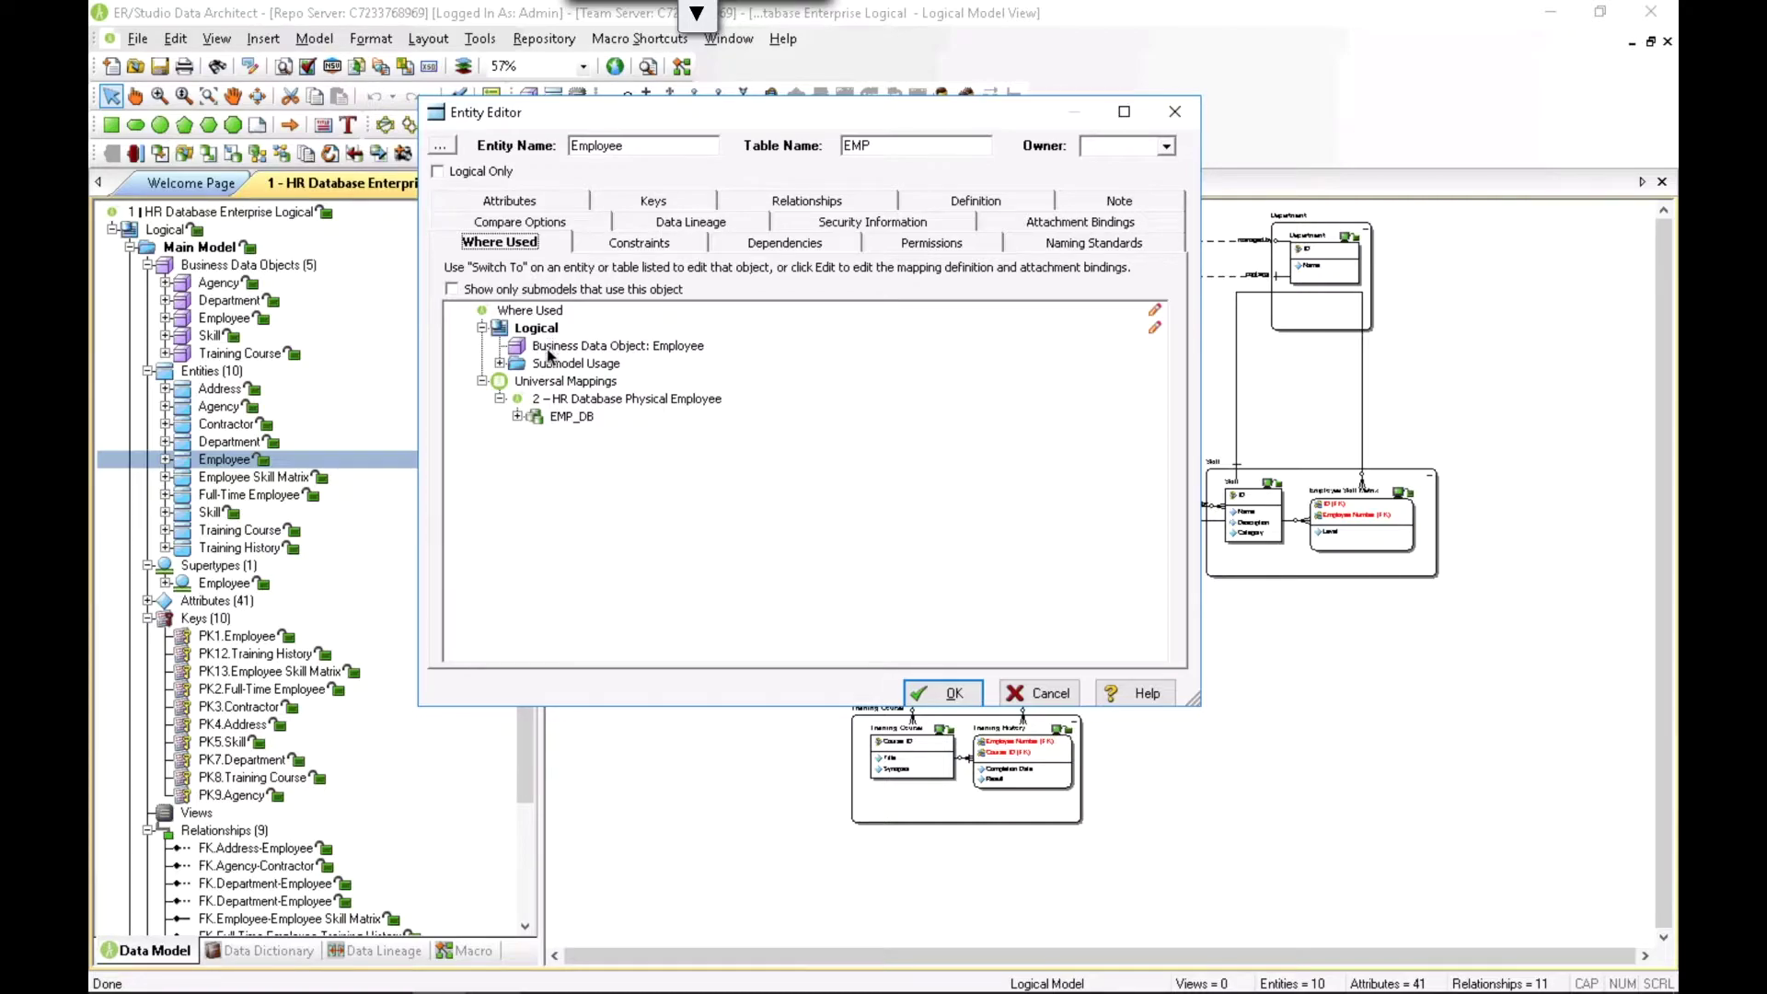
left_click(507, 368)
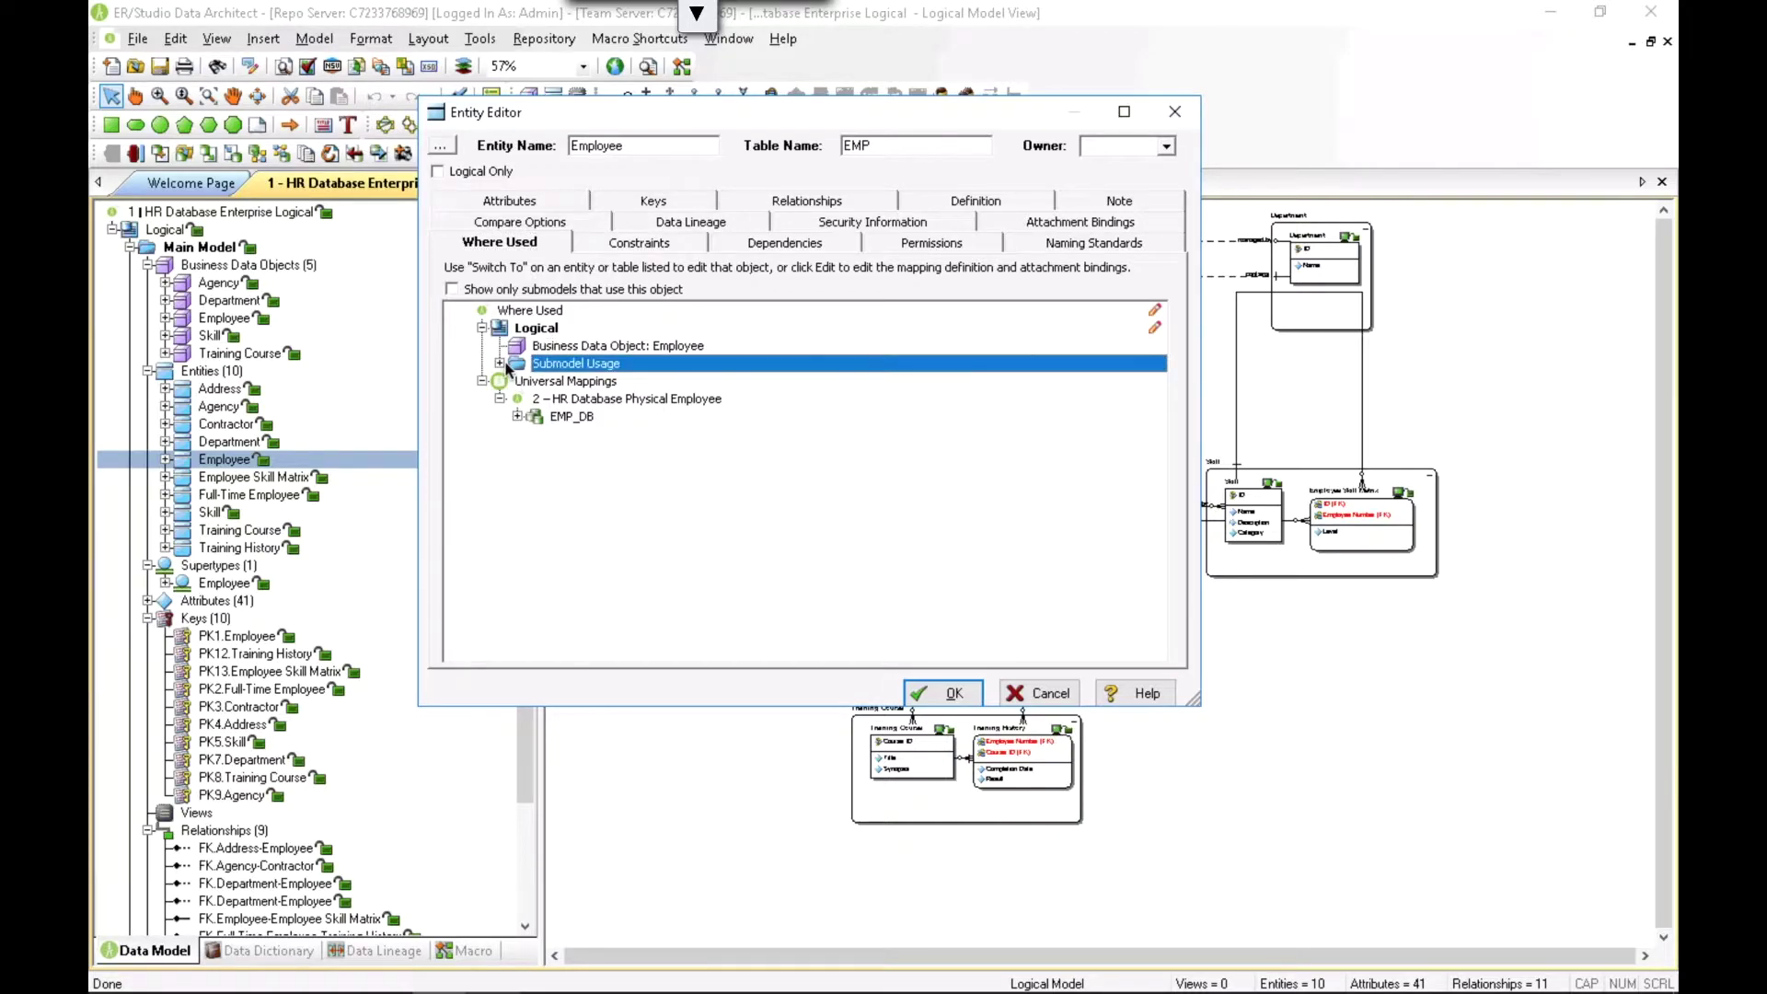
left_click(500, 364)
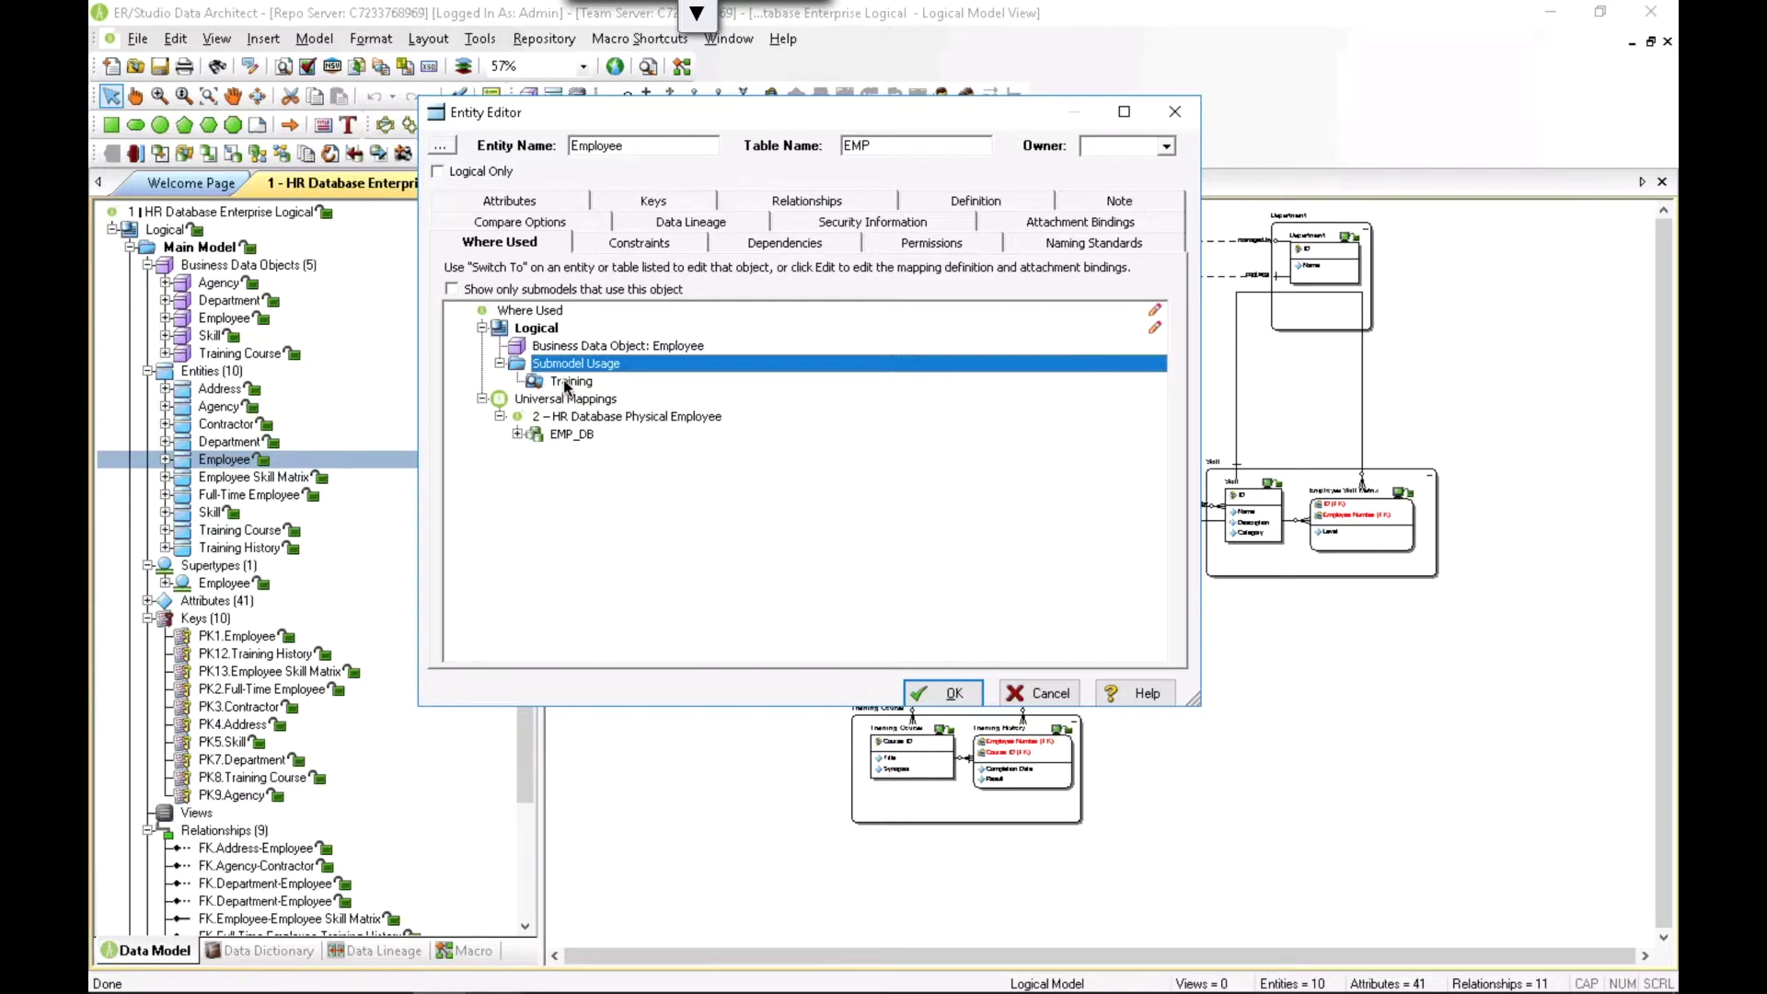
left_click(517, 436)
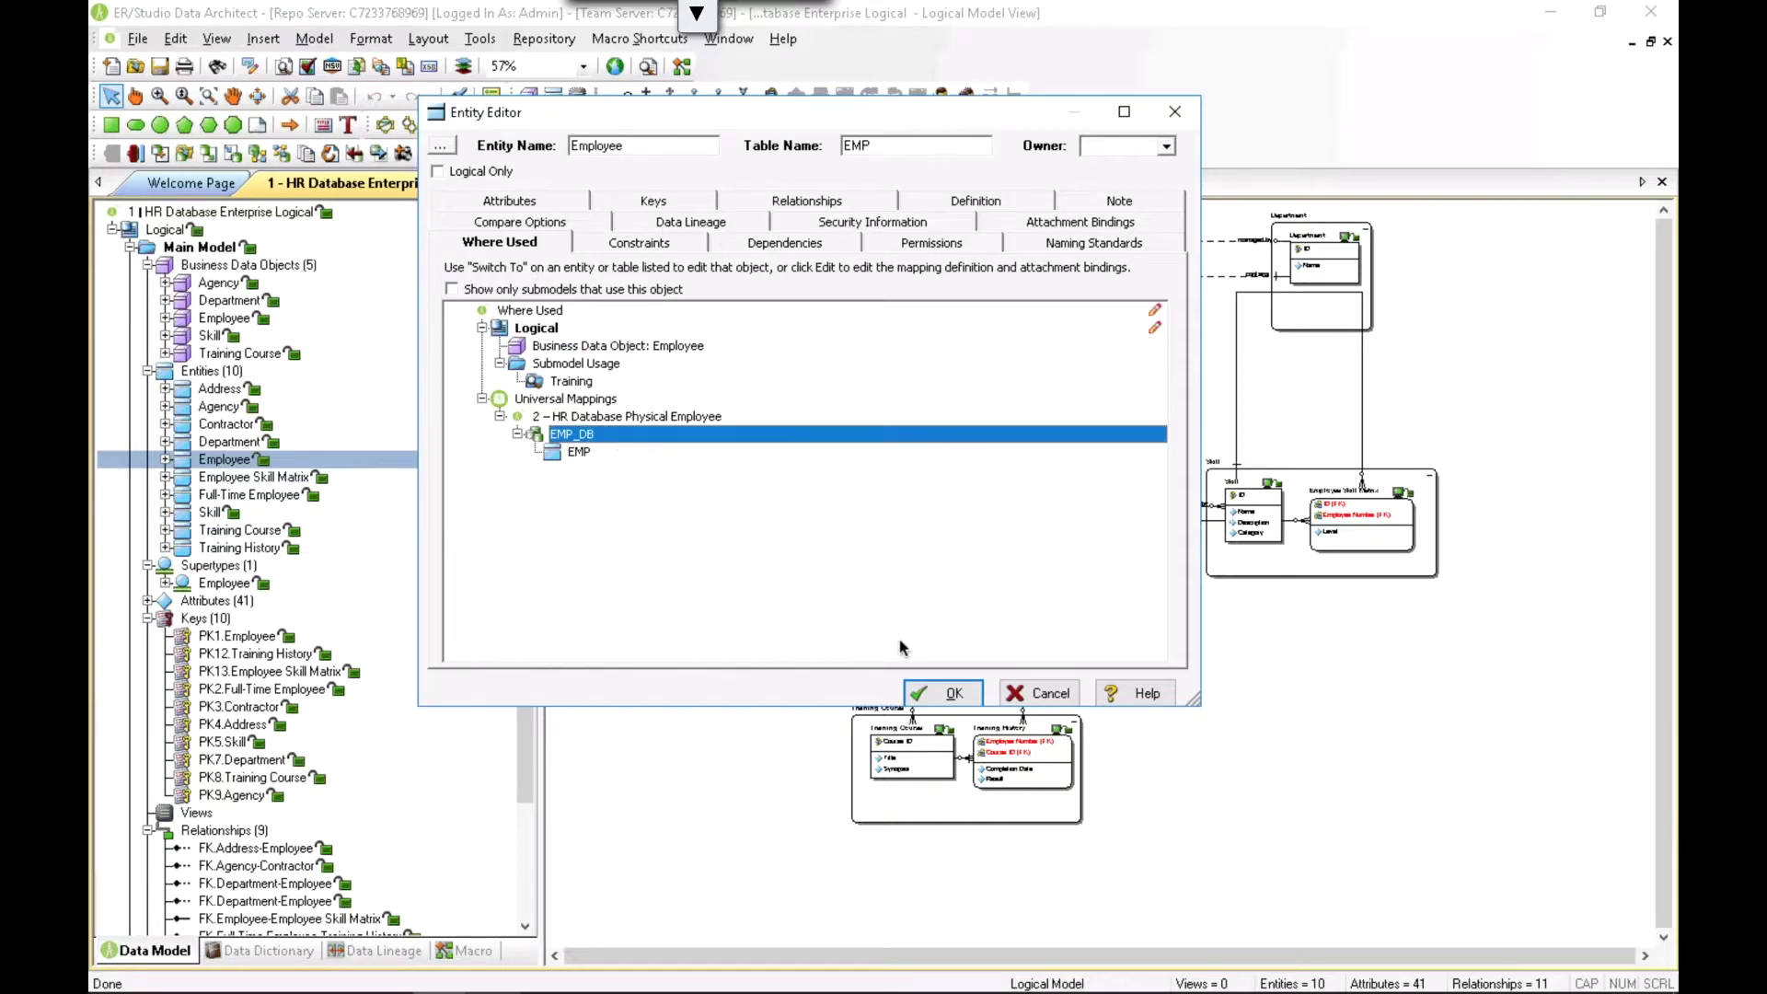
left_click(953, 696)
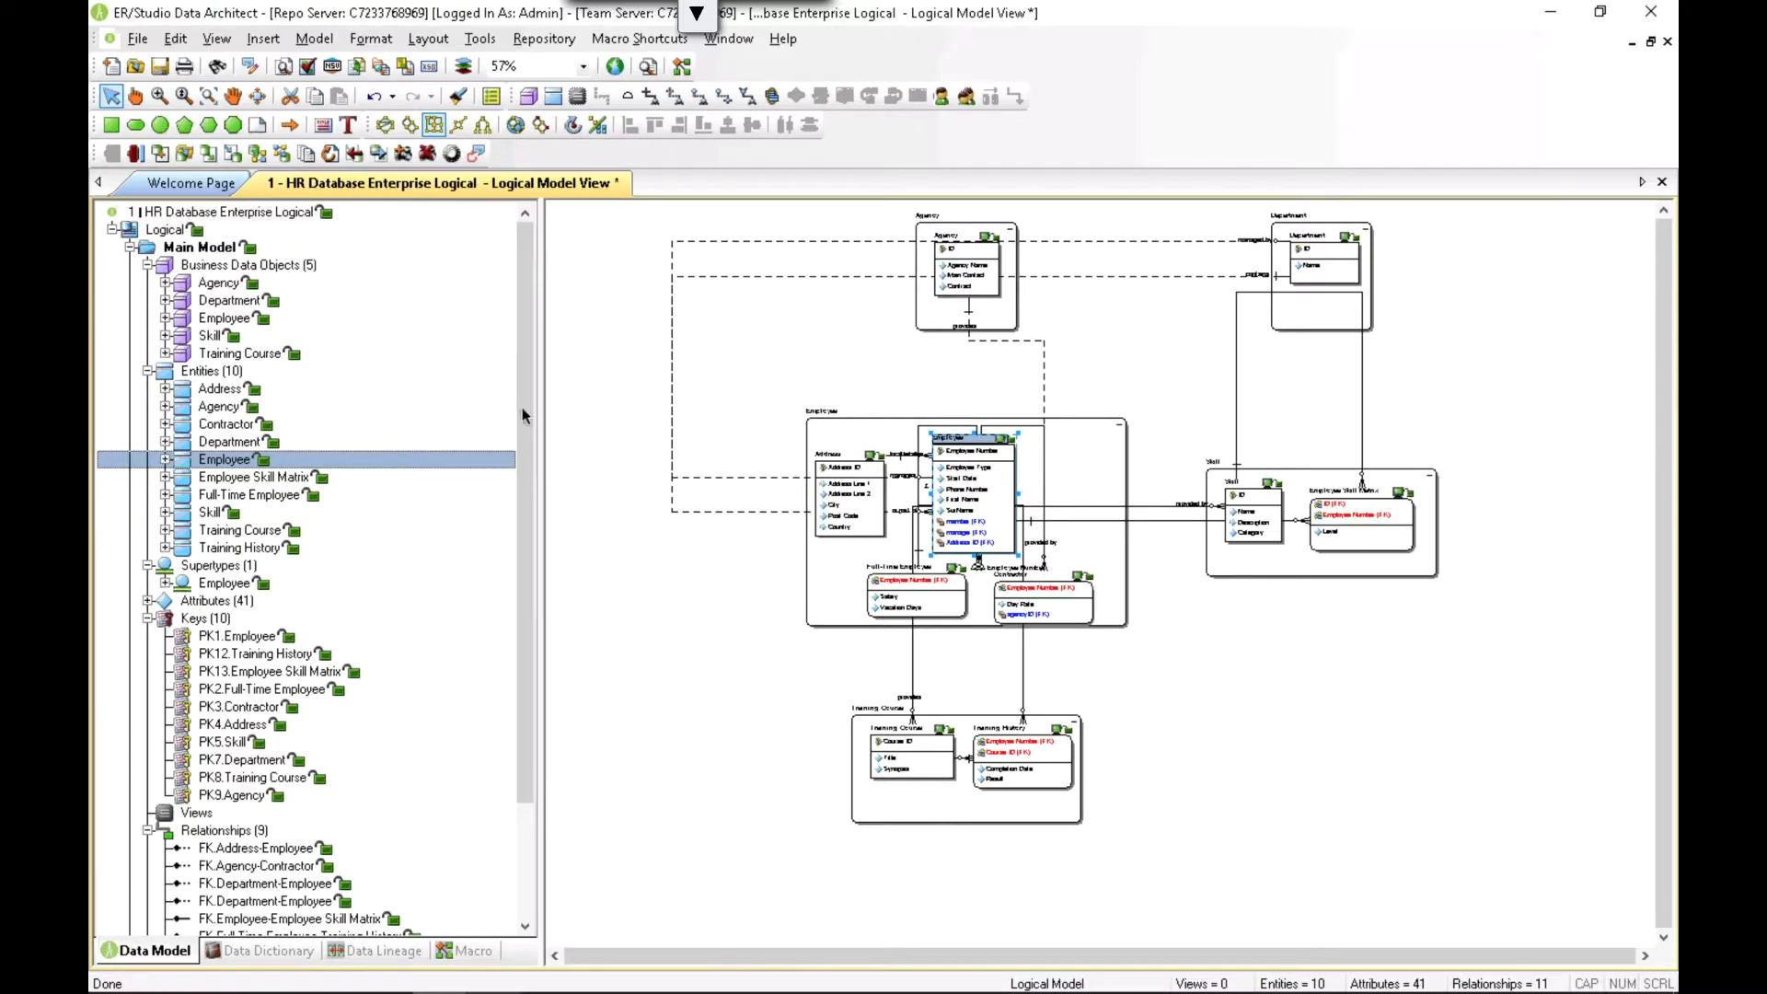
- Map the Employee entity to the EMP table of SKILLS_DB in 3 - HR Database Physical Skills.DM1, filtering by Data Architect Diagram objects
right_click(211, 463)
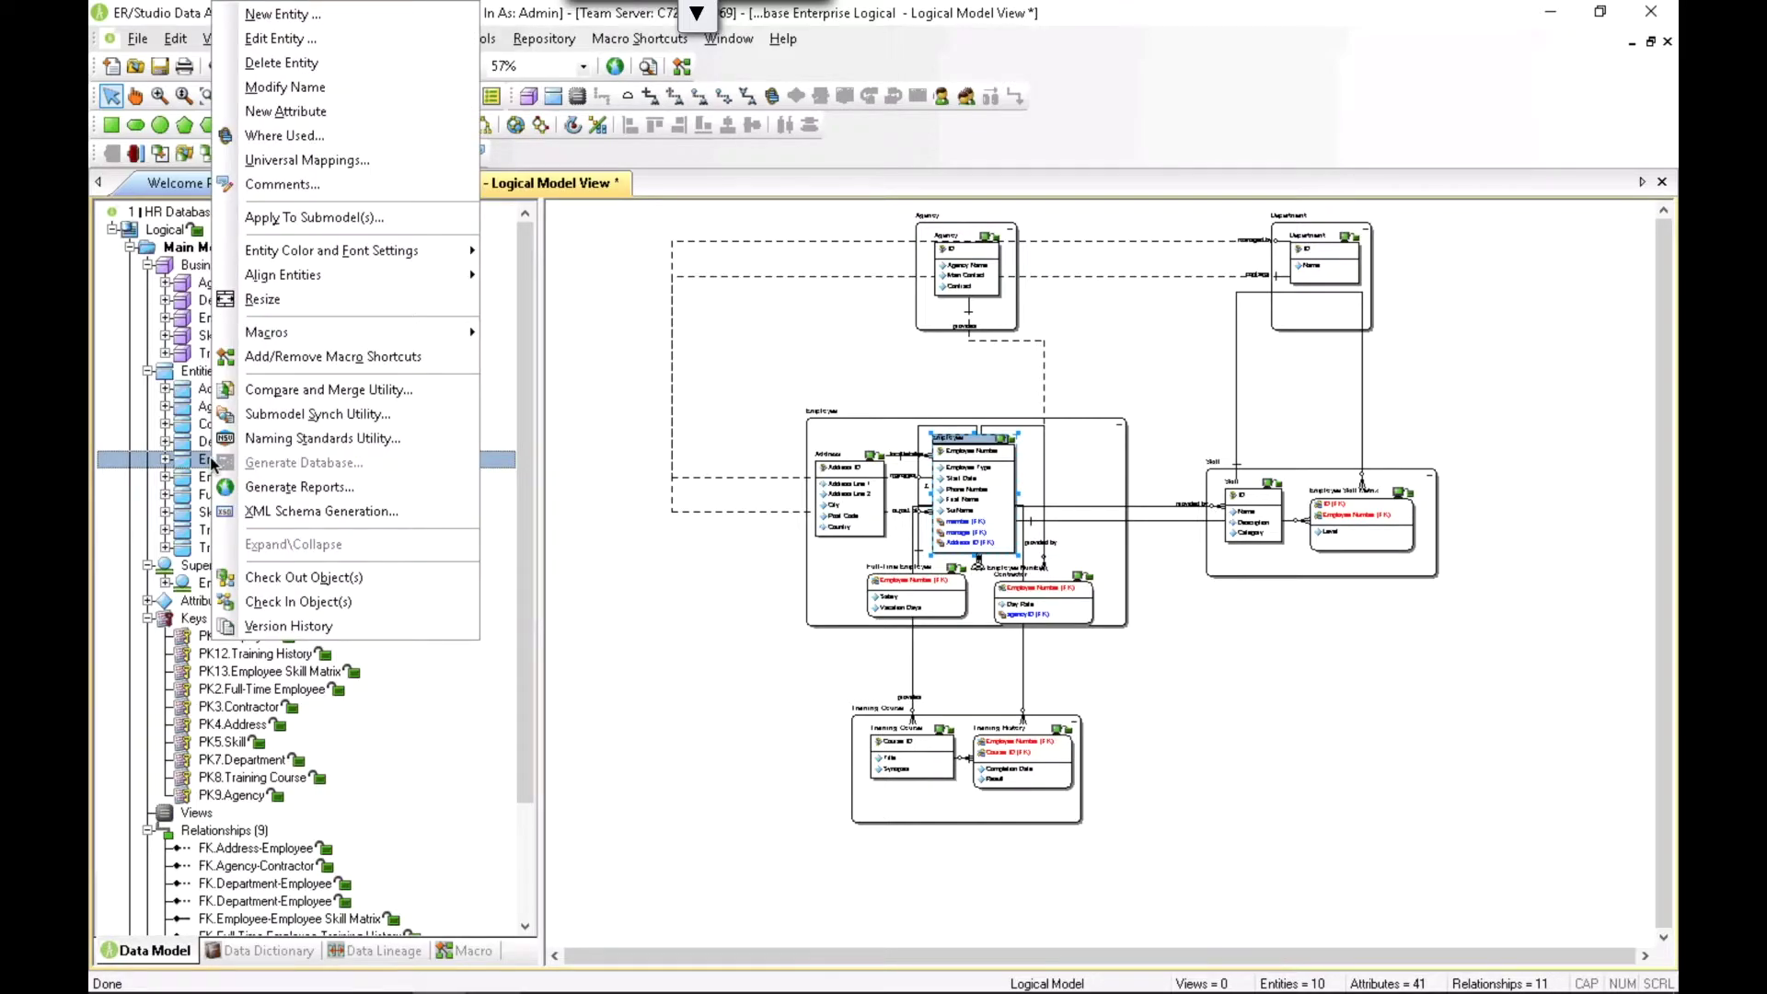
left_click(345, 160)
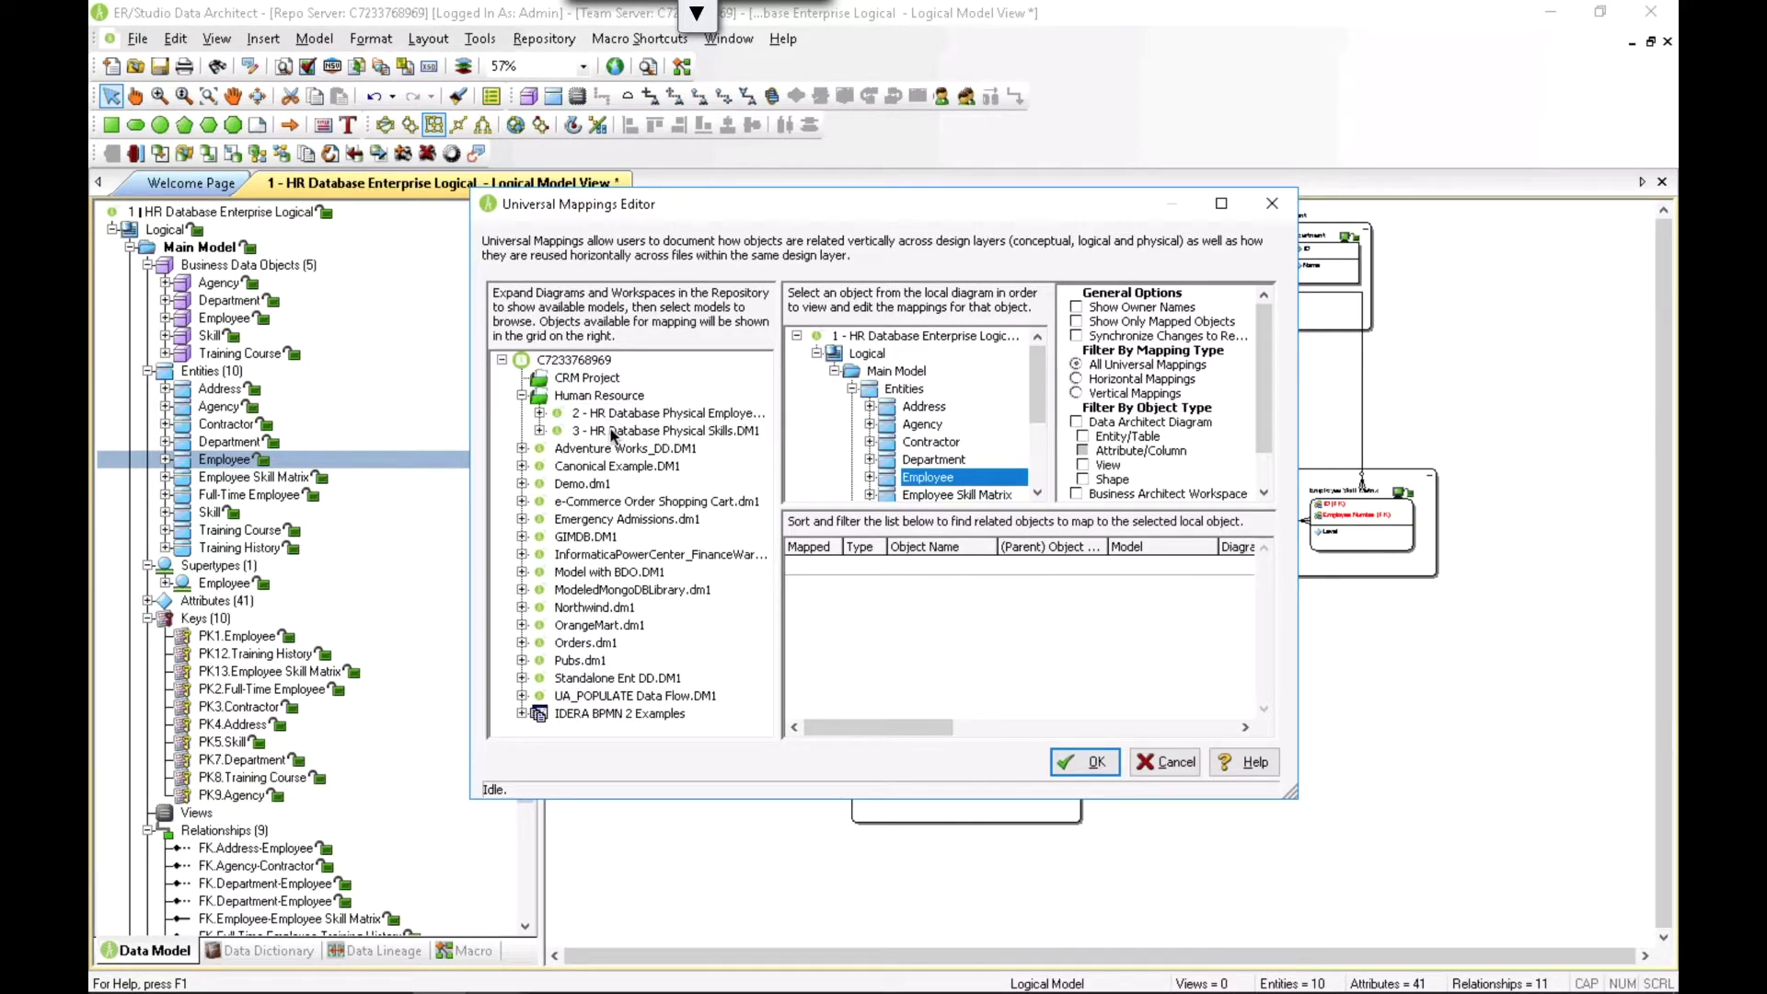
left_click(540, 431)
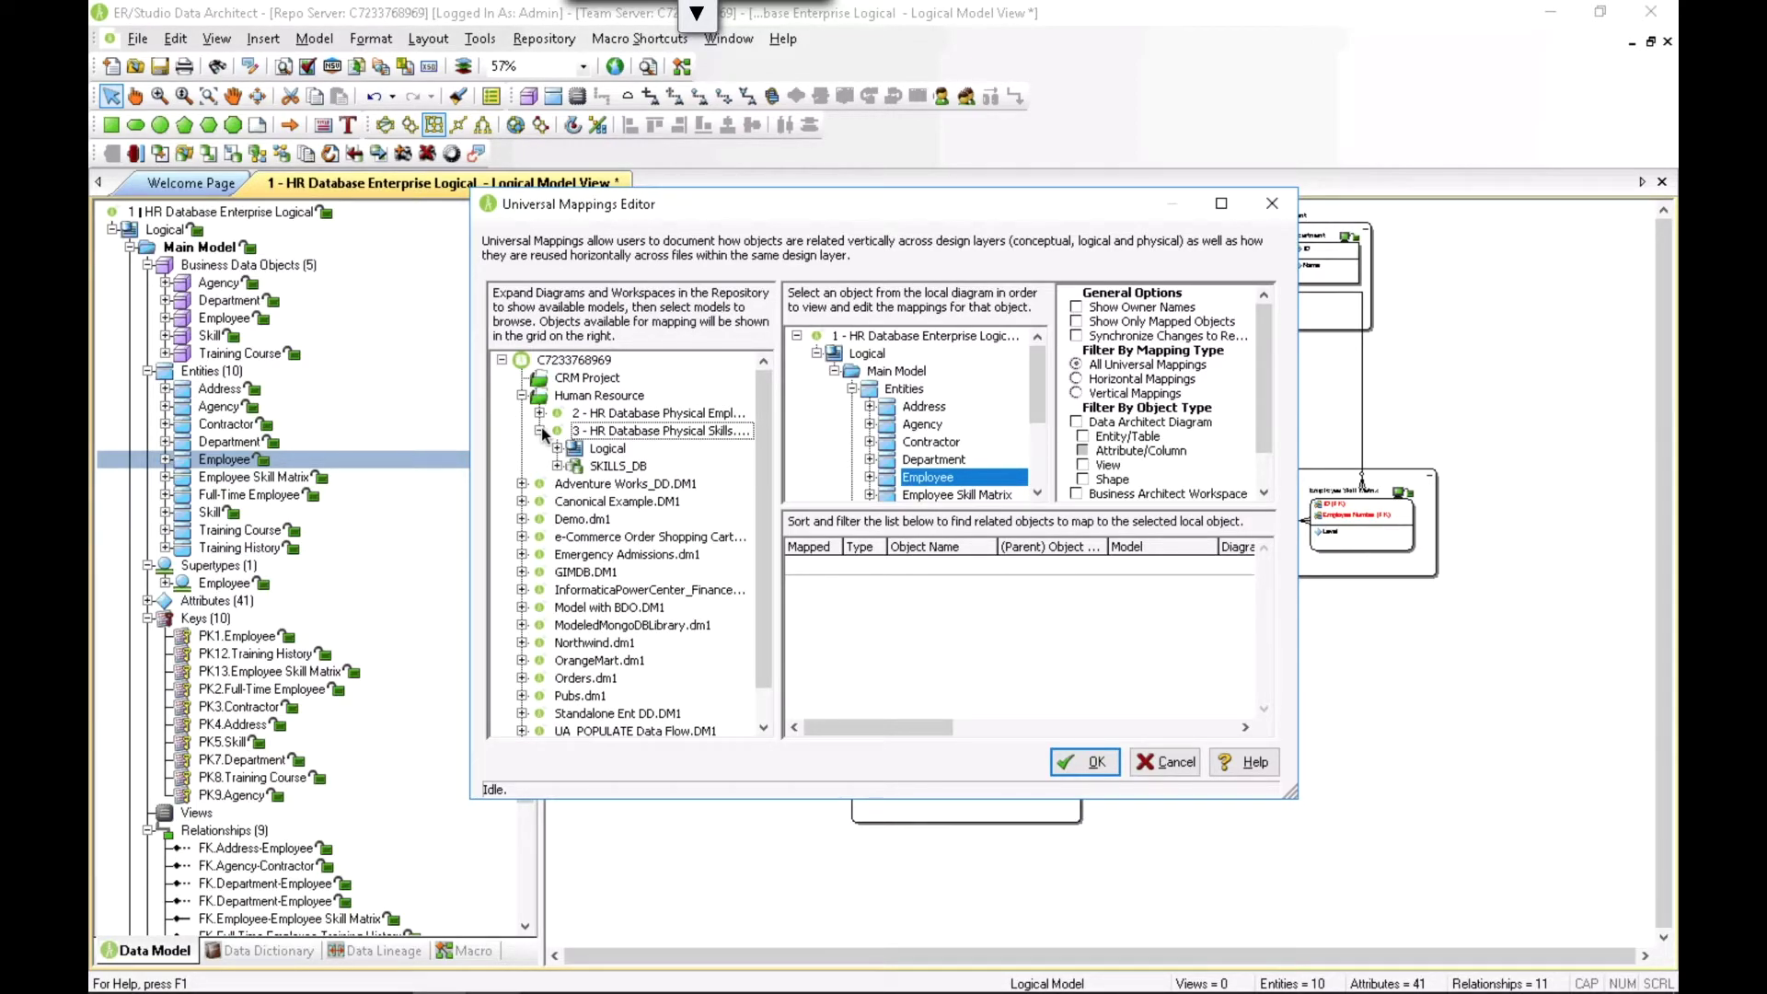
left_click(557, 466)
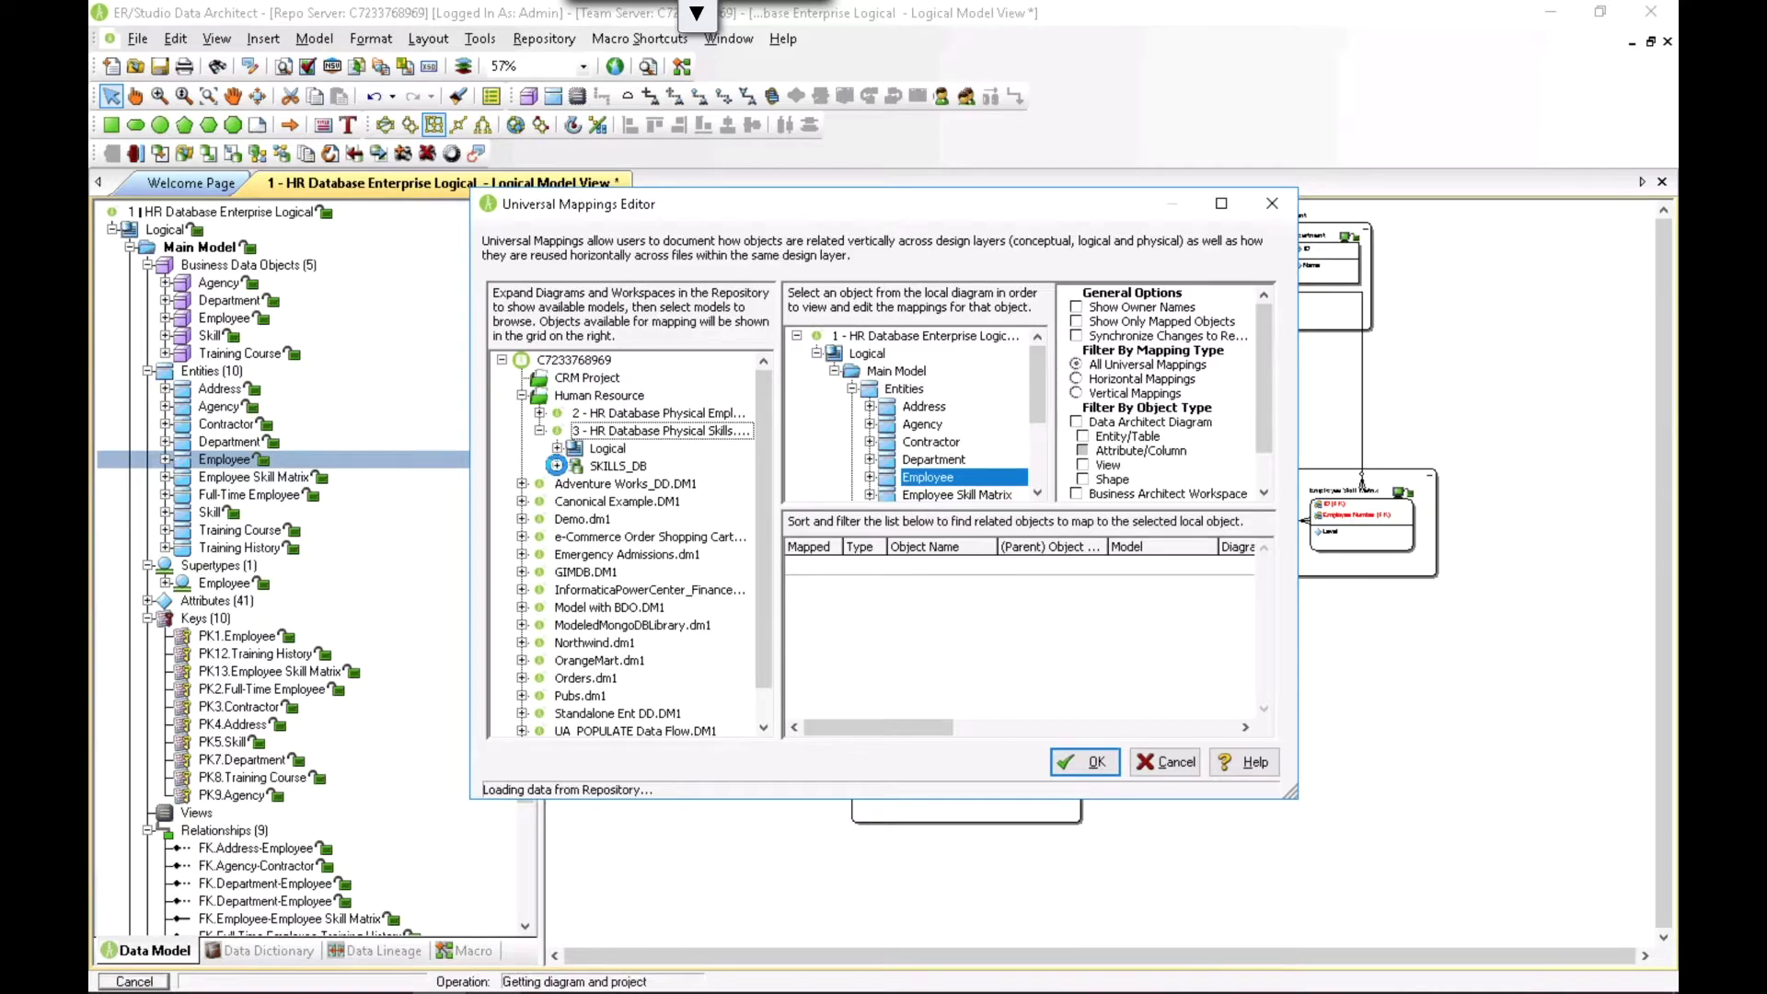
left_click(607, 468)
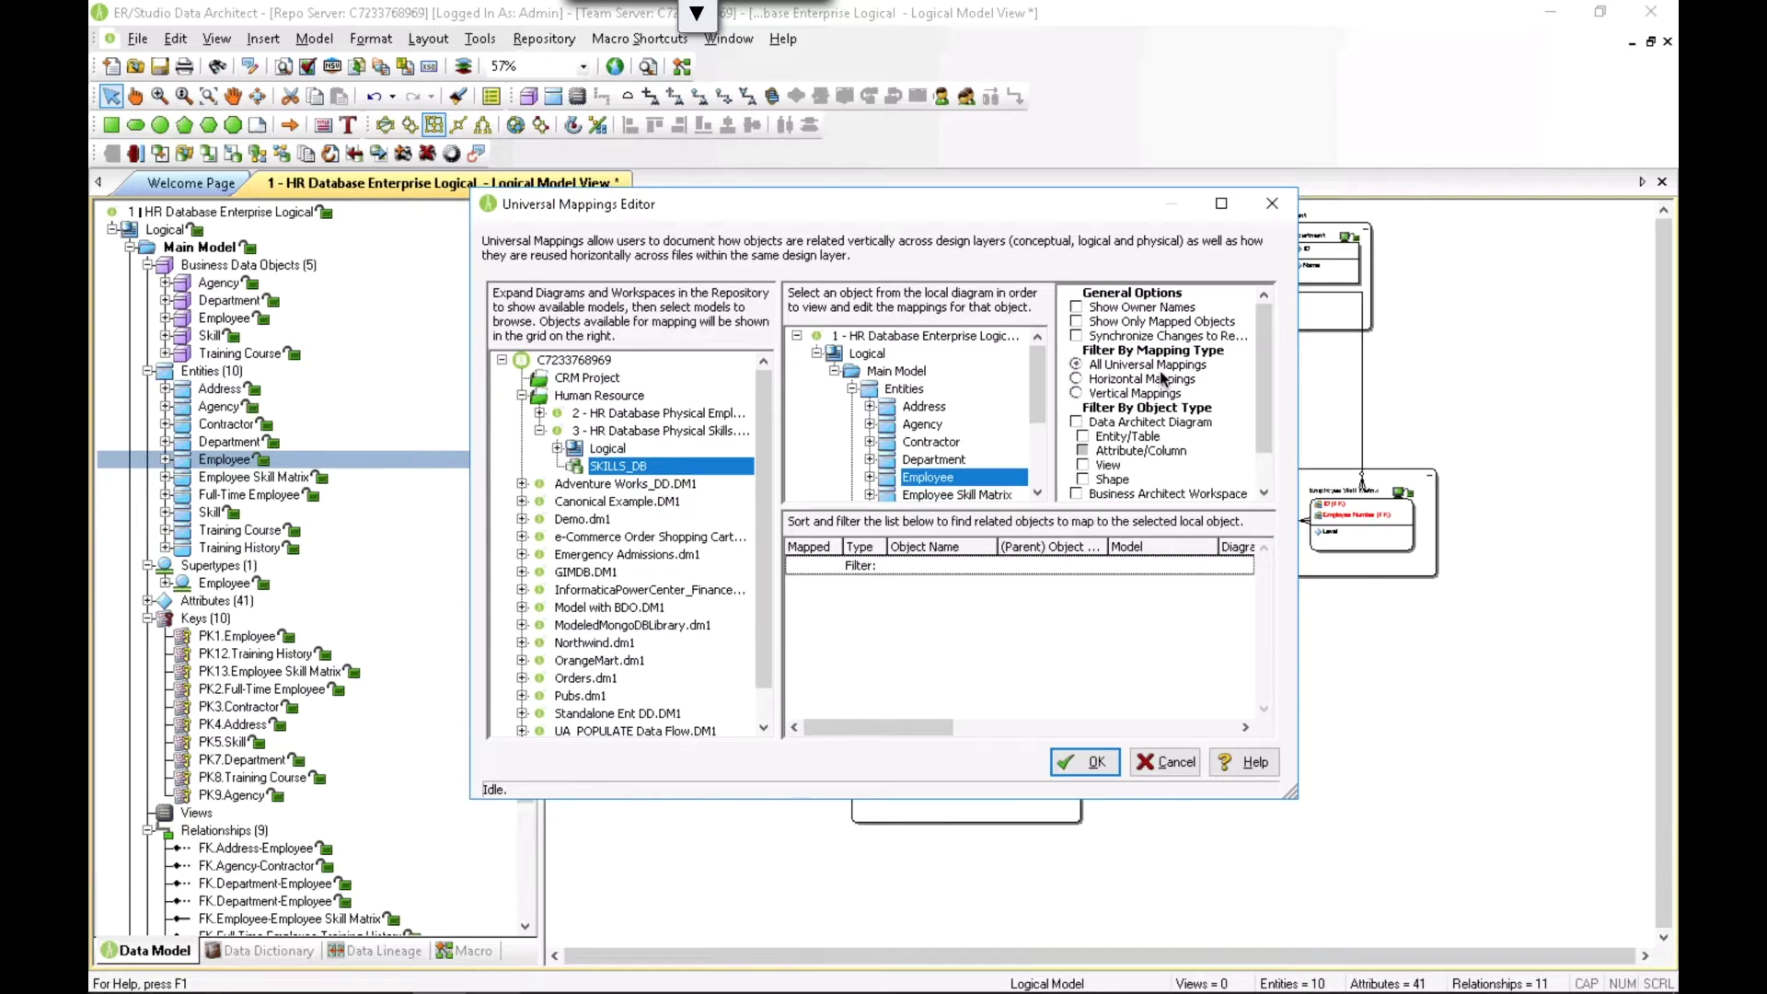
left_click(1076, 421)
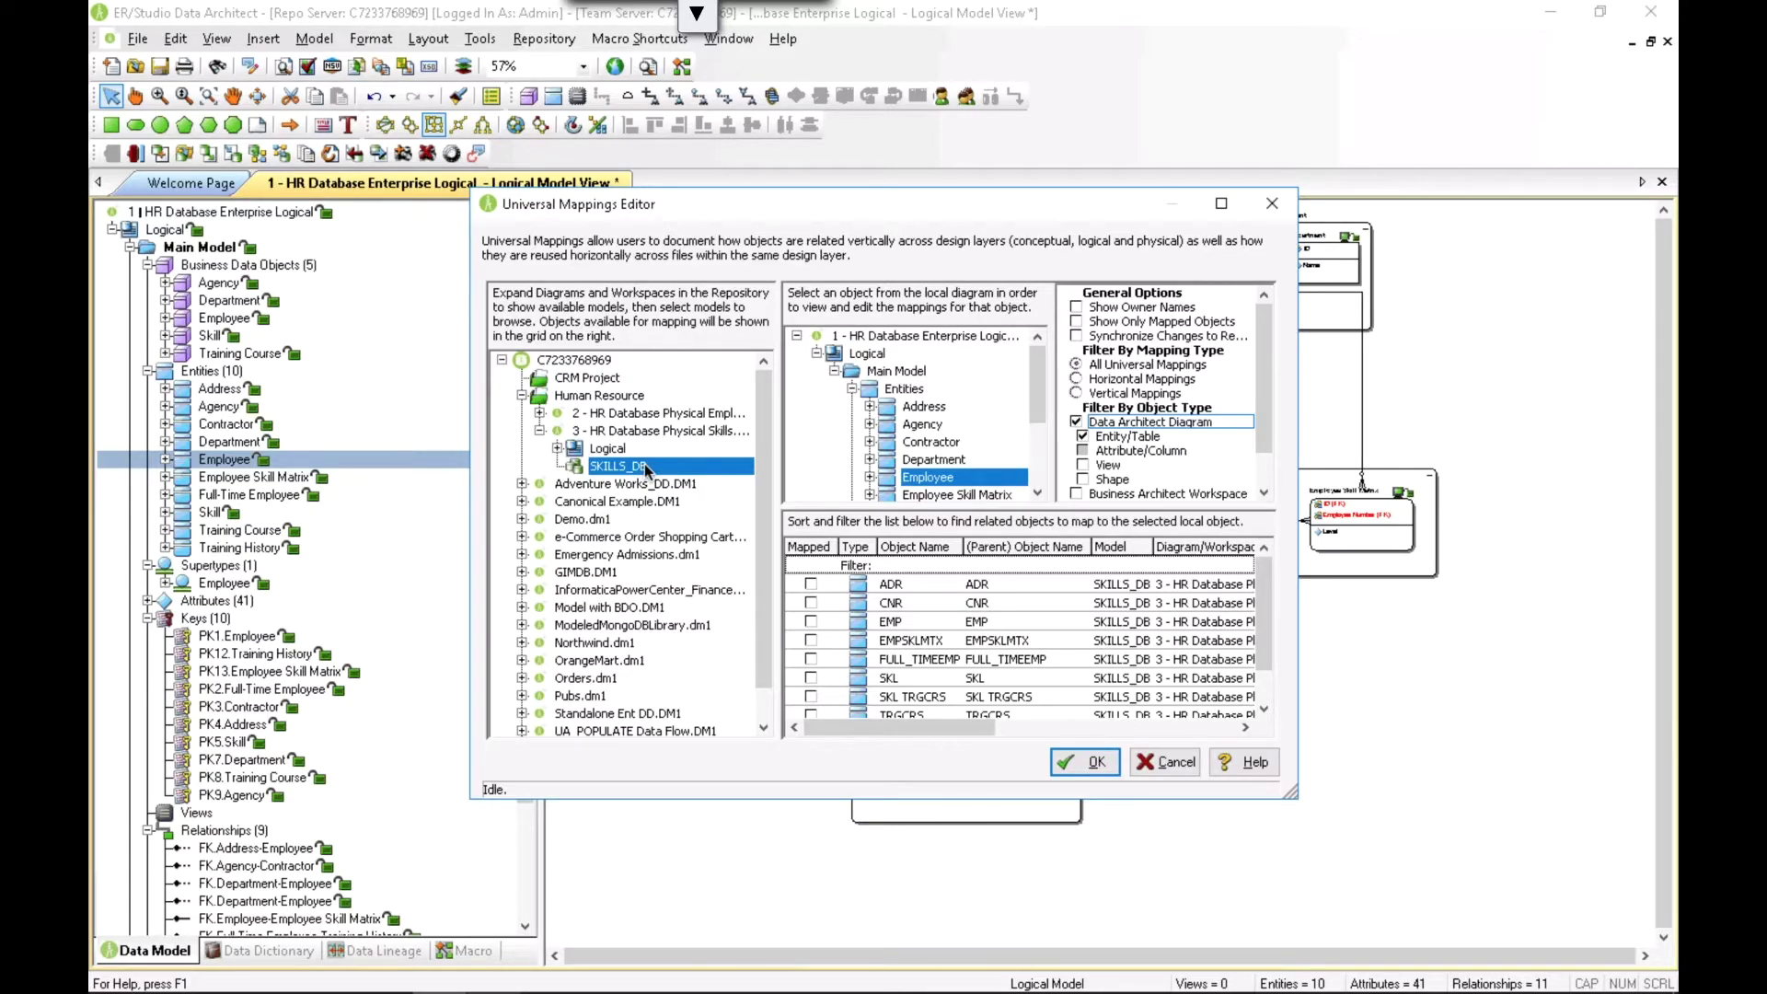
left_click(810, 622)
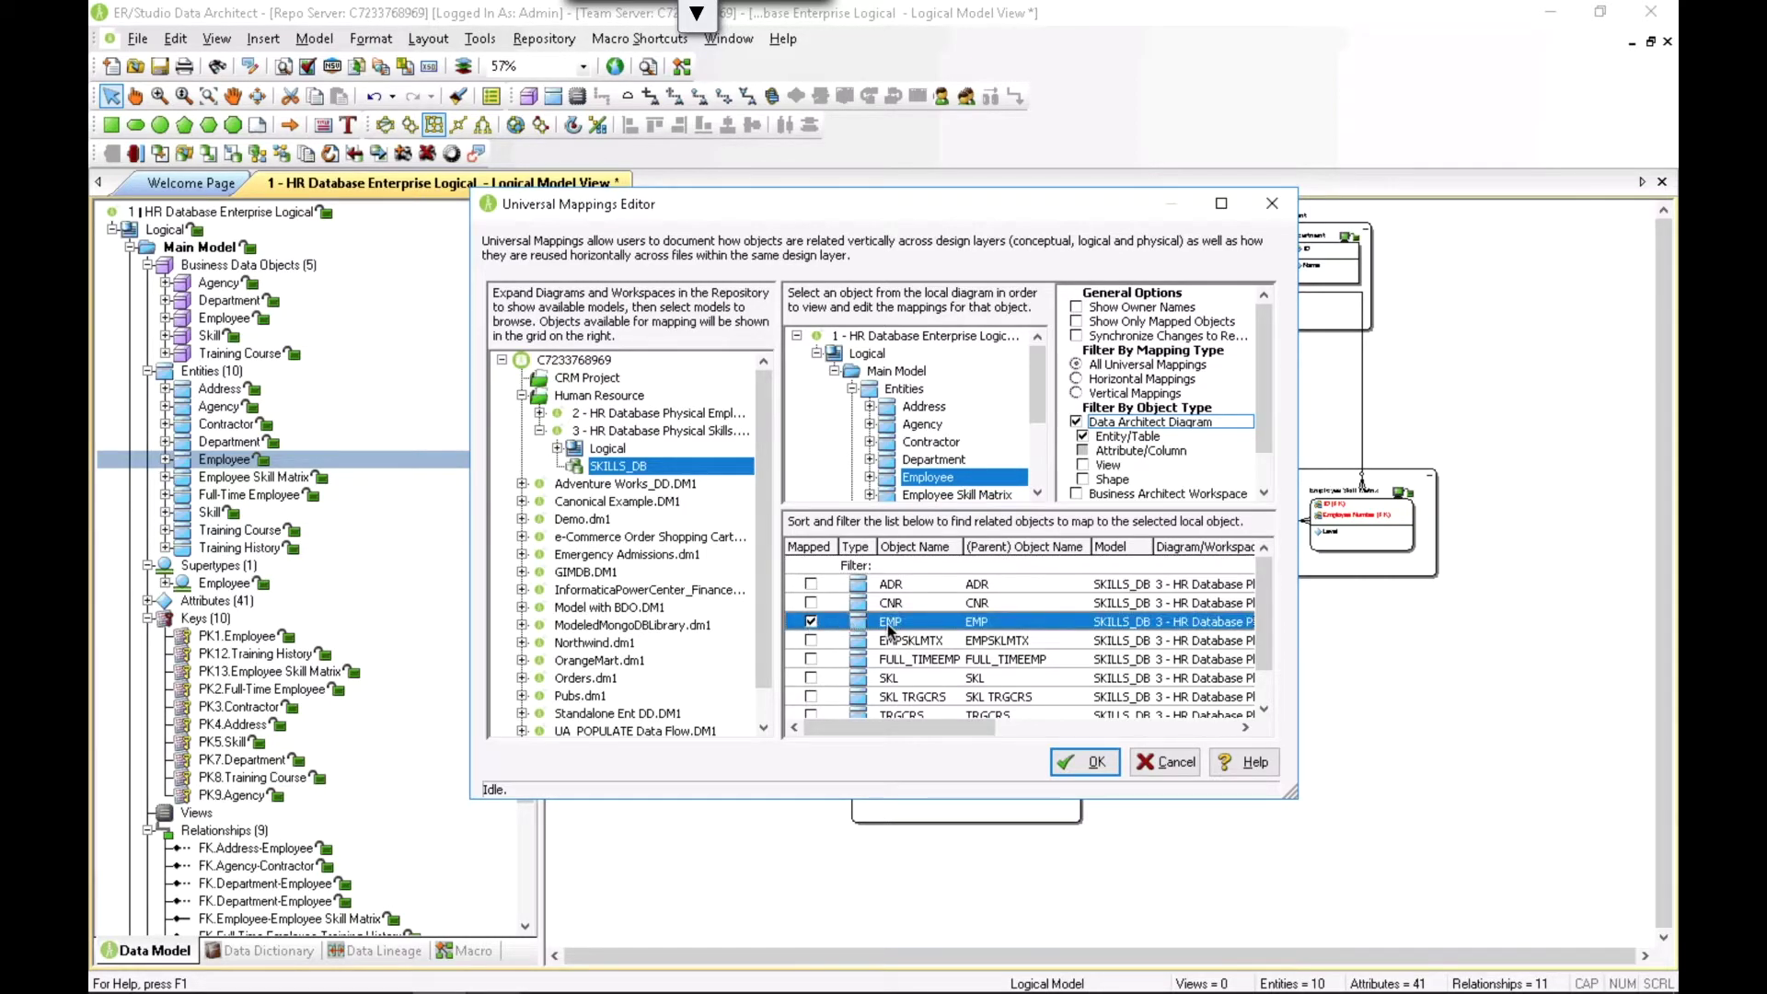
- Define the EMP mapping as "Mapping from Enterprise Logical Model to Physical Model.", save it and review the Employee entity's universal mappings
left_click_drag(972, 730, 1191, 733)
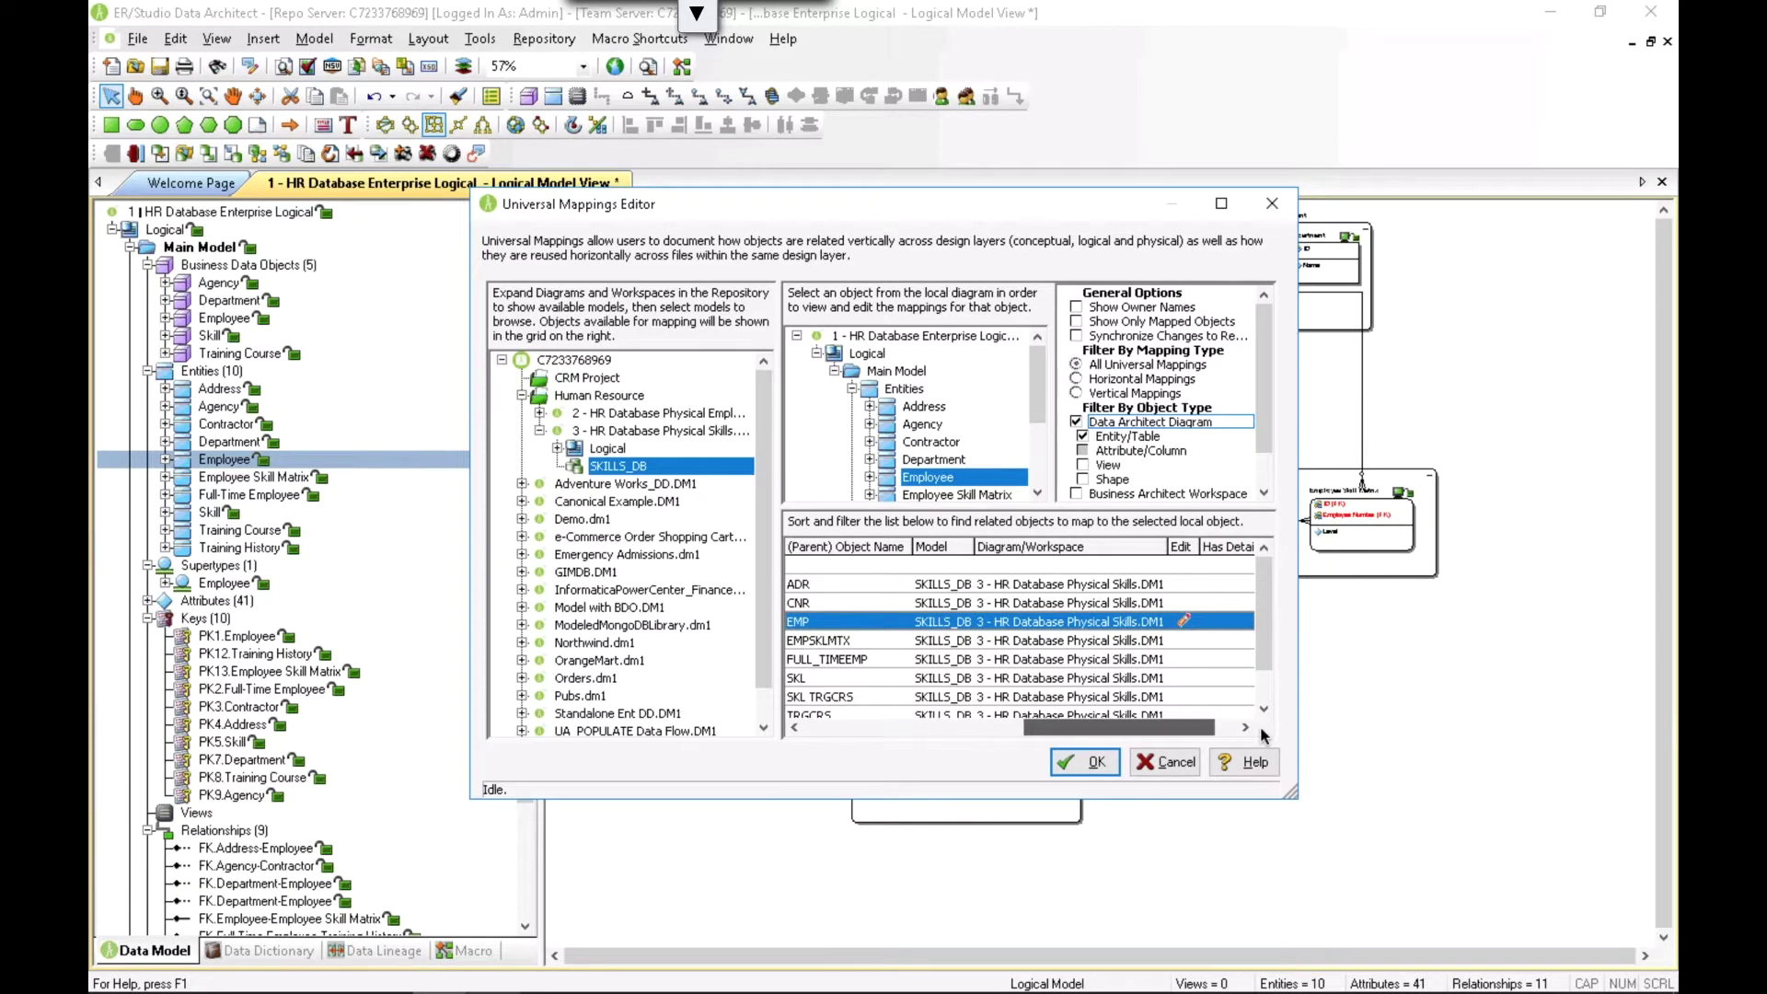
left_click(1166, 620)
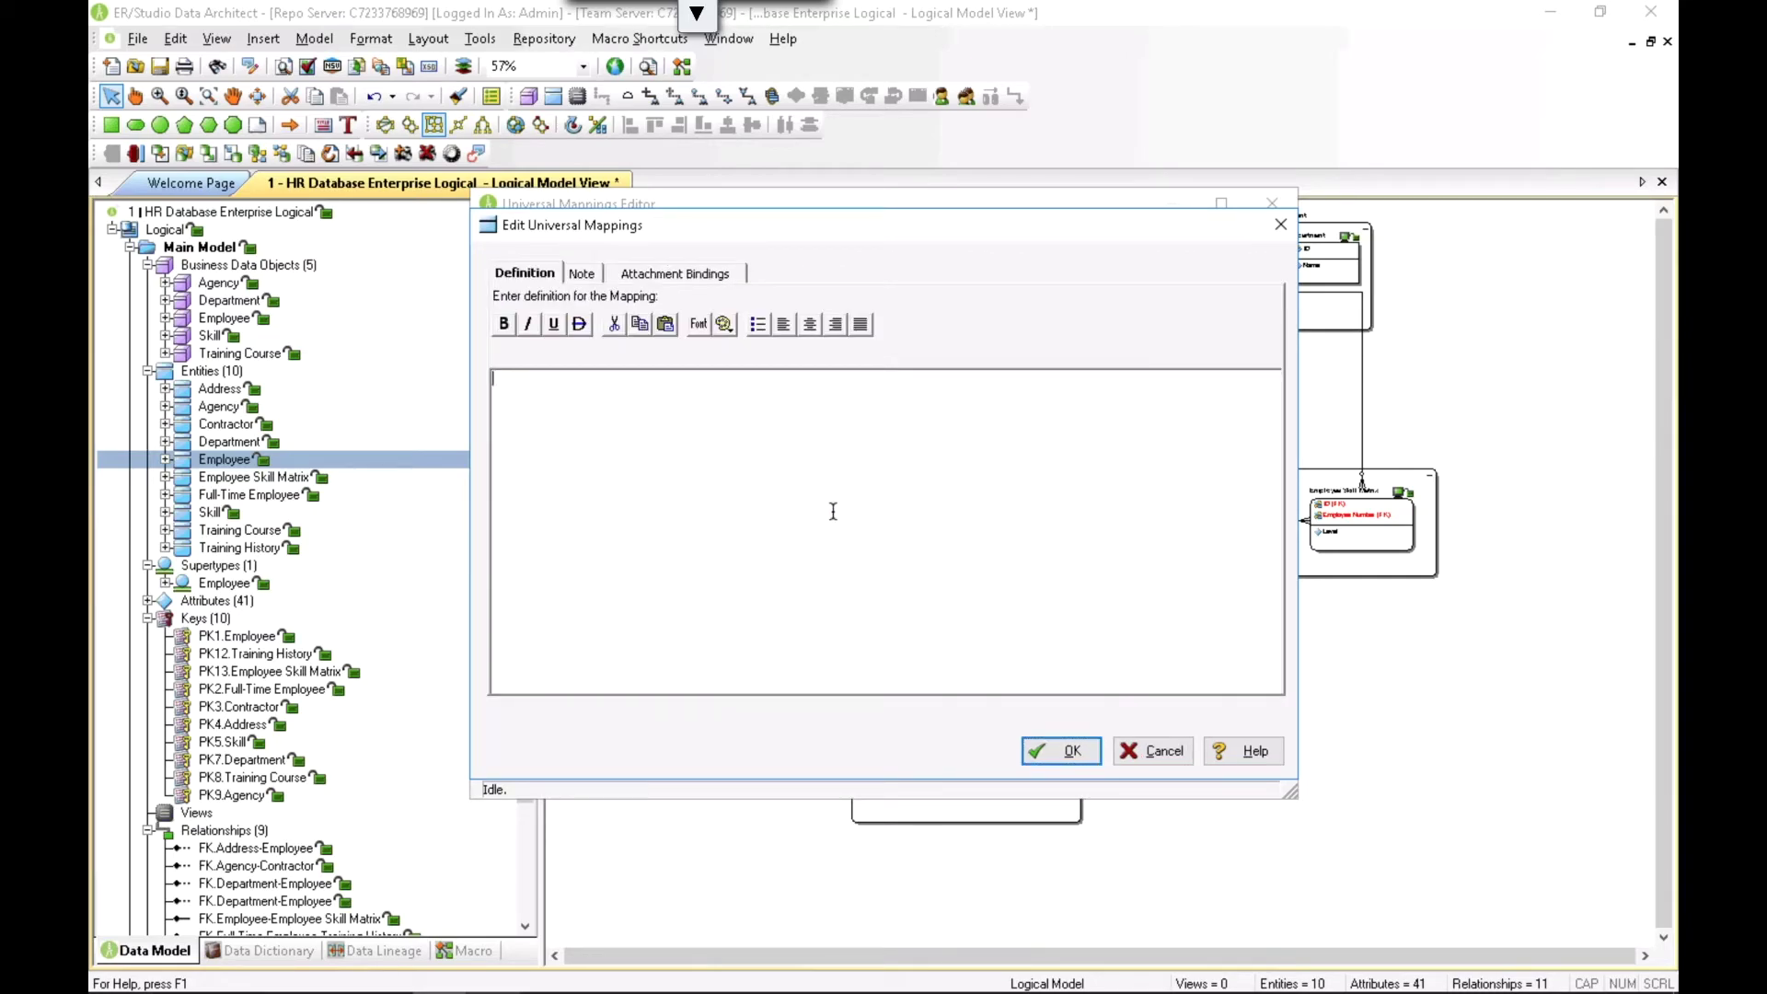
type("Mapping from Enterprise Logical Model to Physical Model.")
left_click(1082, 753)
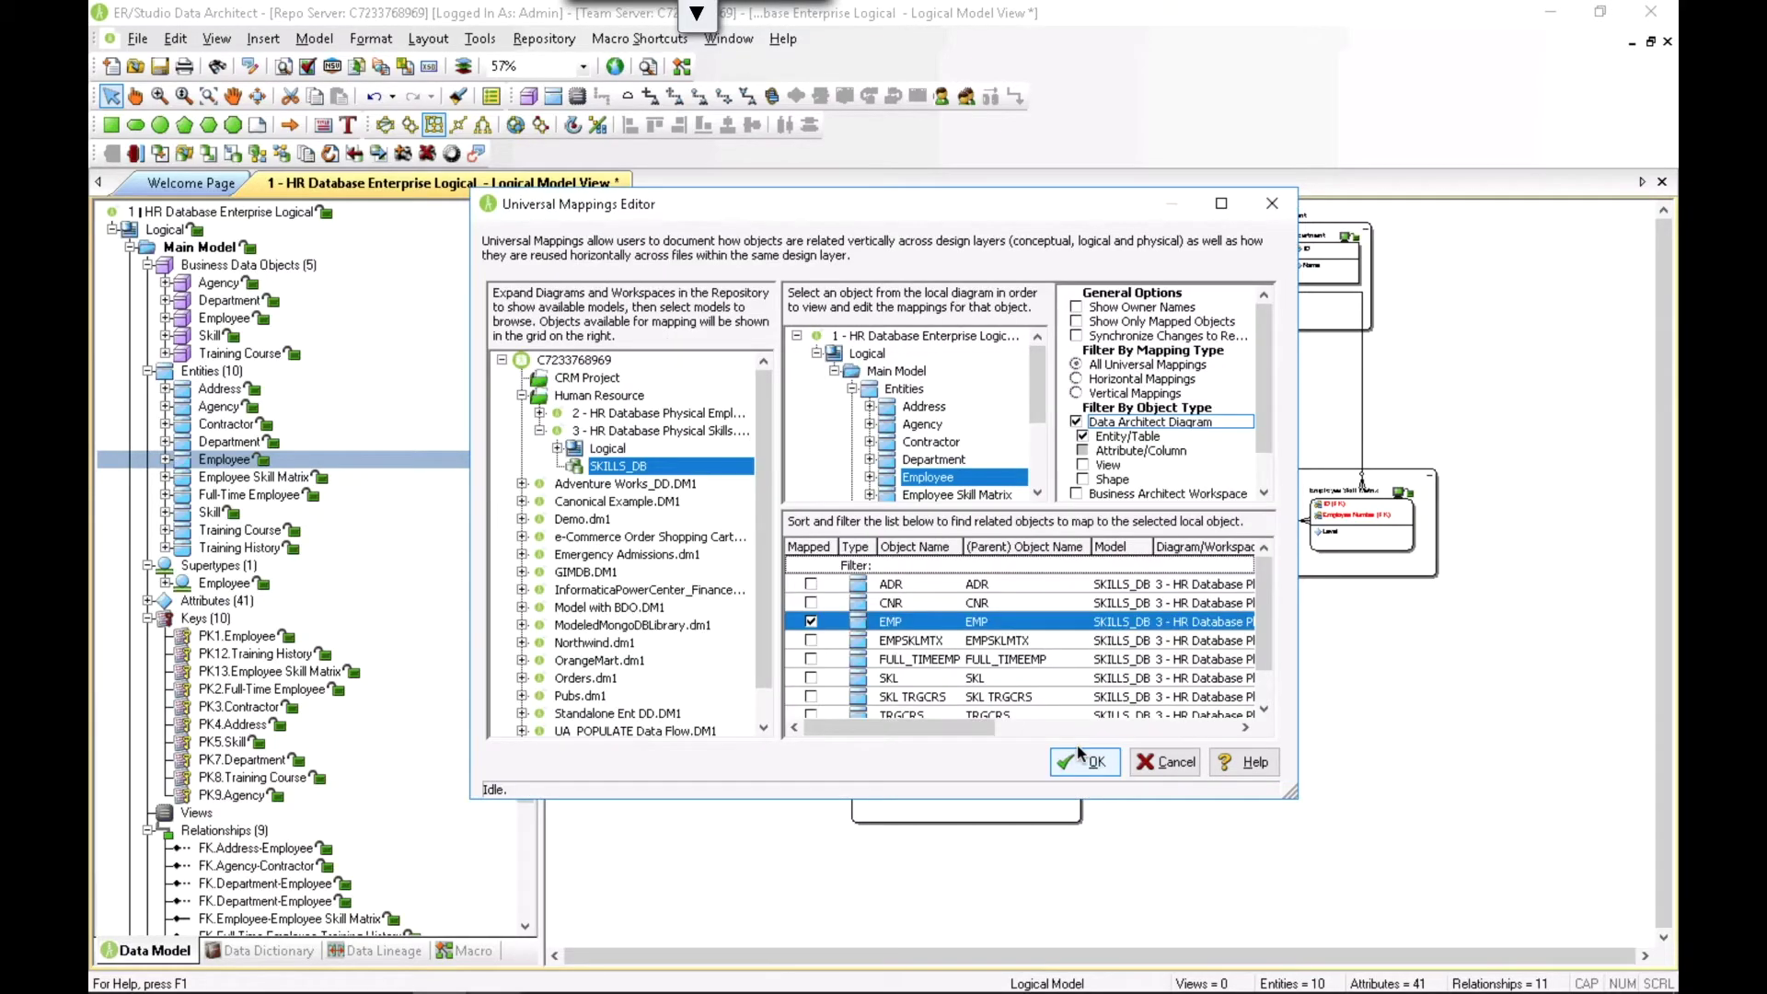
left_click(1060, 759)
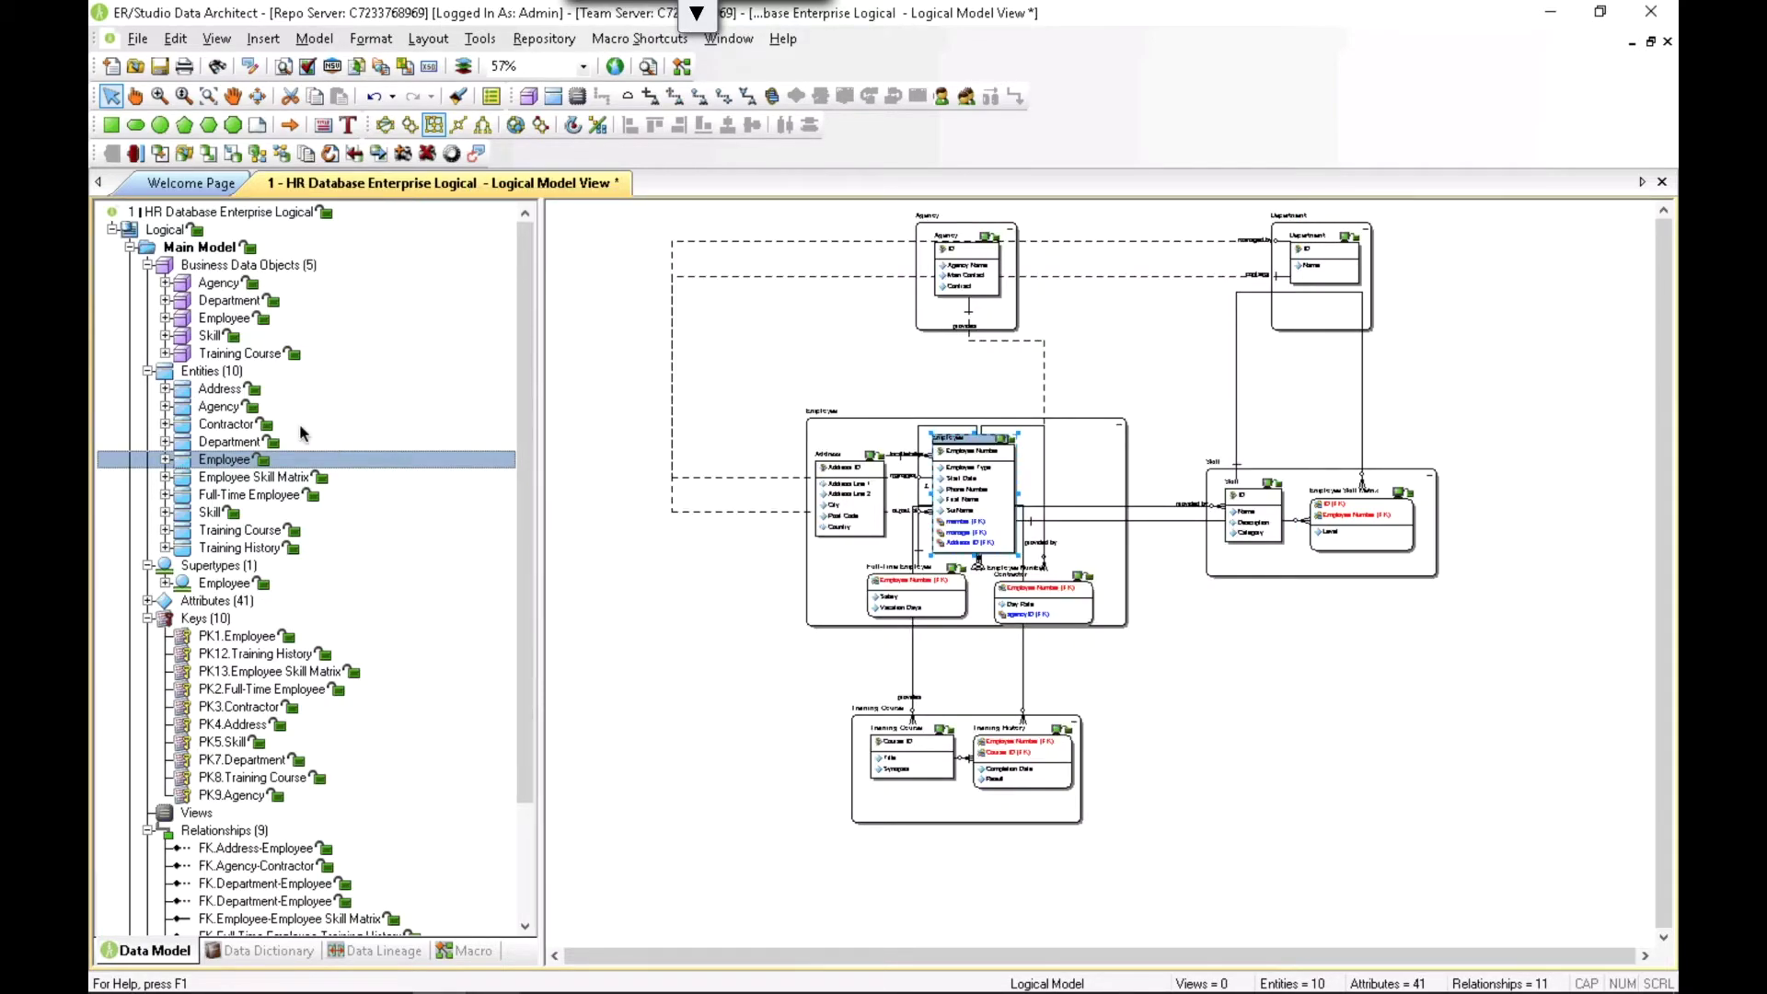
double_click(223, 461)
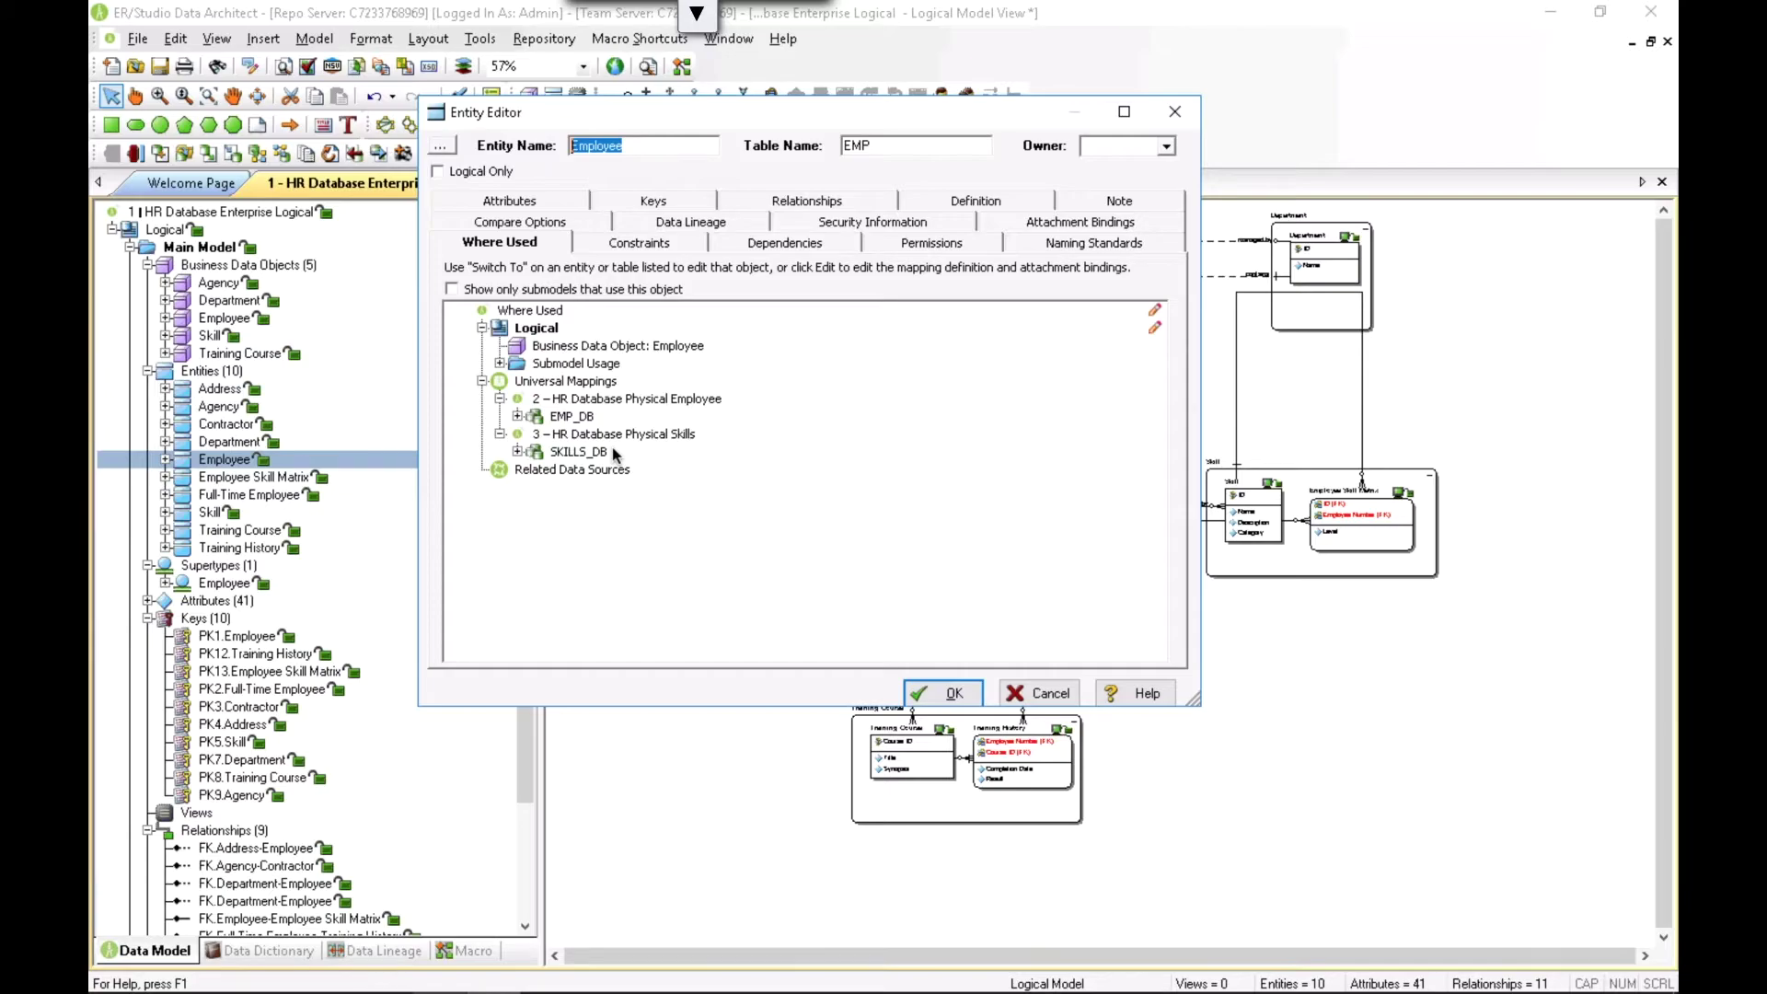
left_click(931, 689)
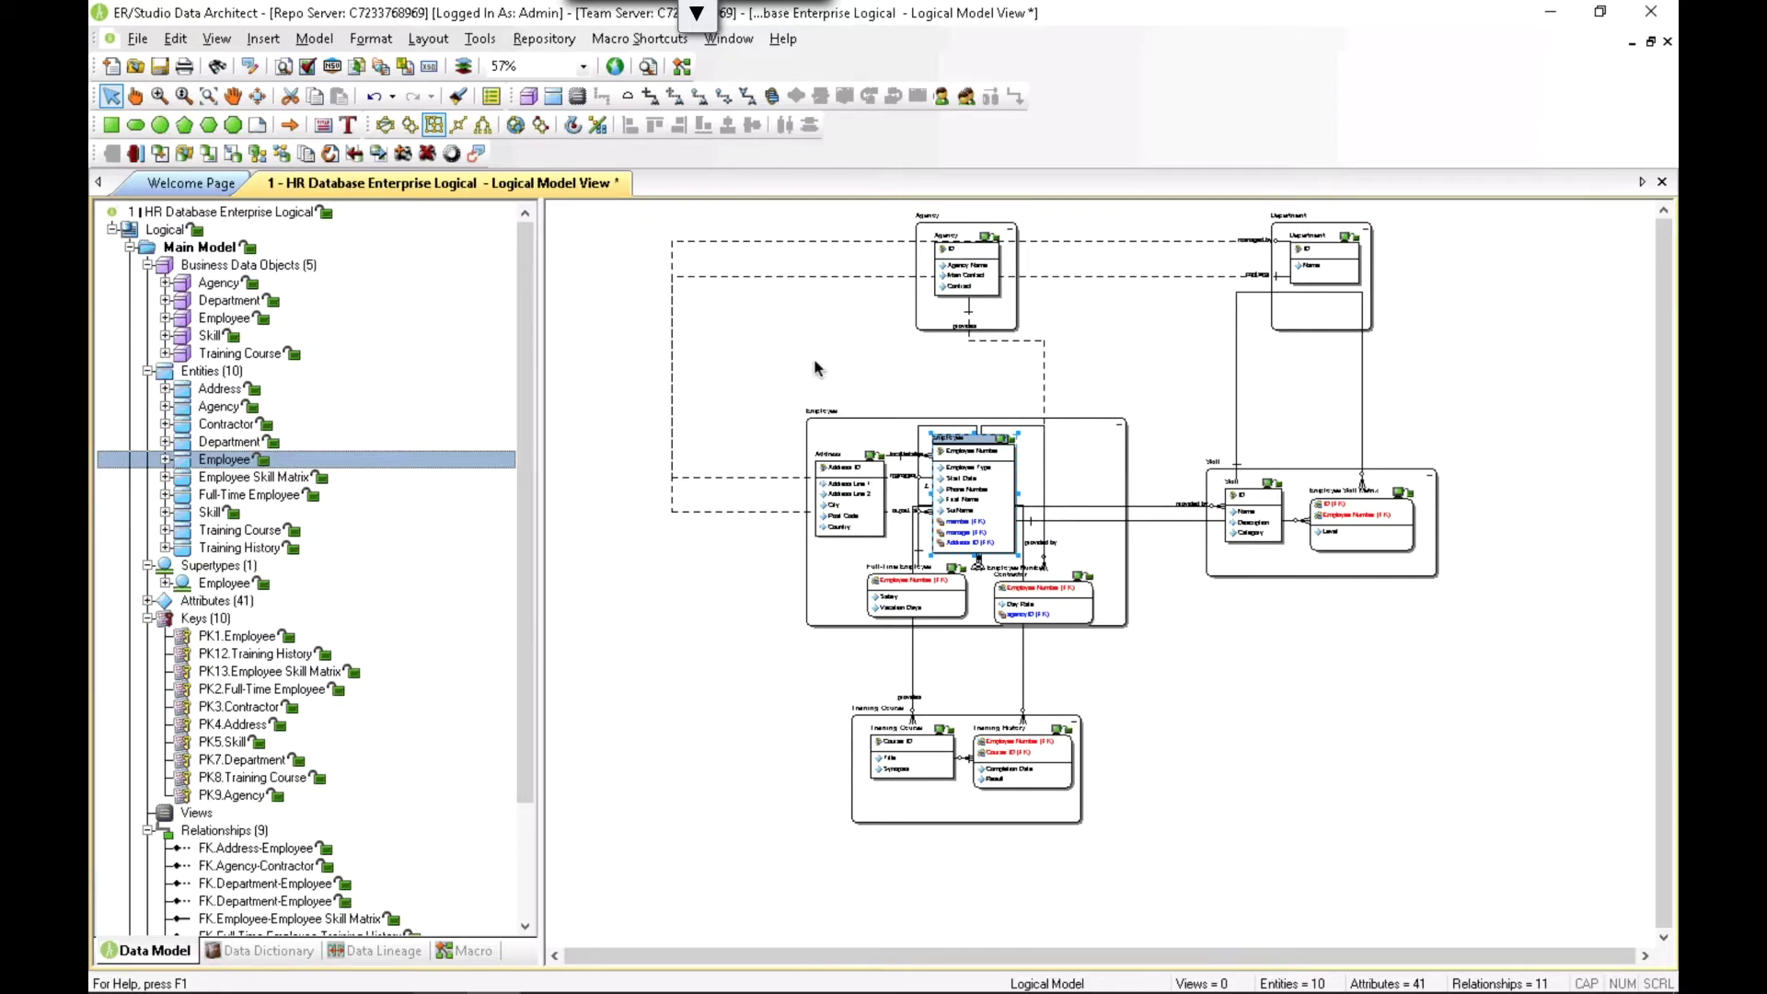
- Check the HR Database Enterprise Logical diagram into the repository with the comment "Configuring Universal Mappings." and auto publish enabled
left_click(237, 213)
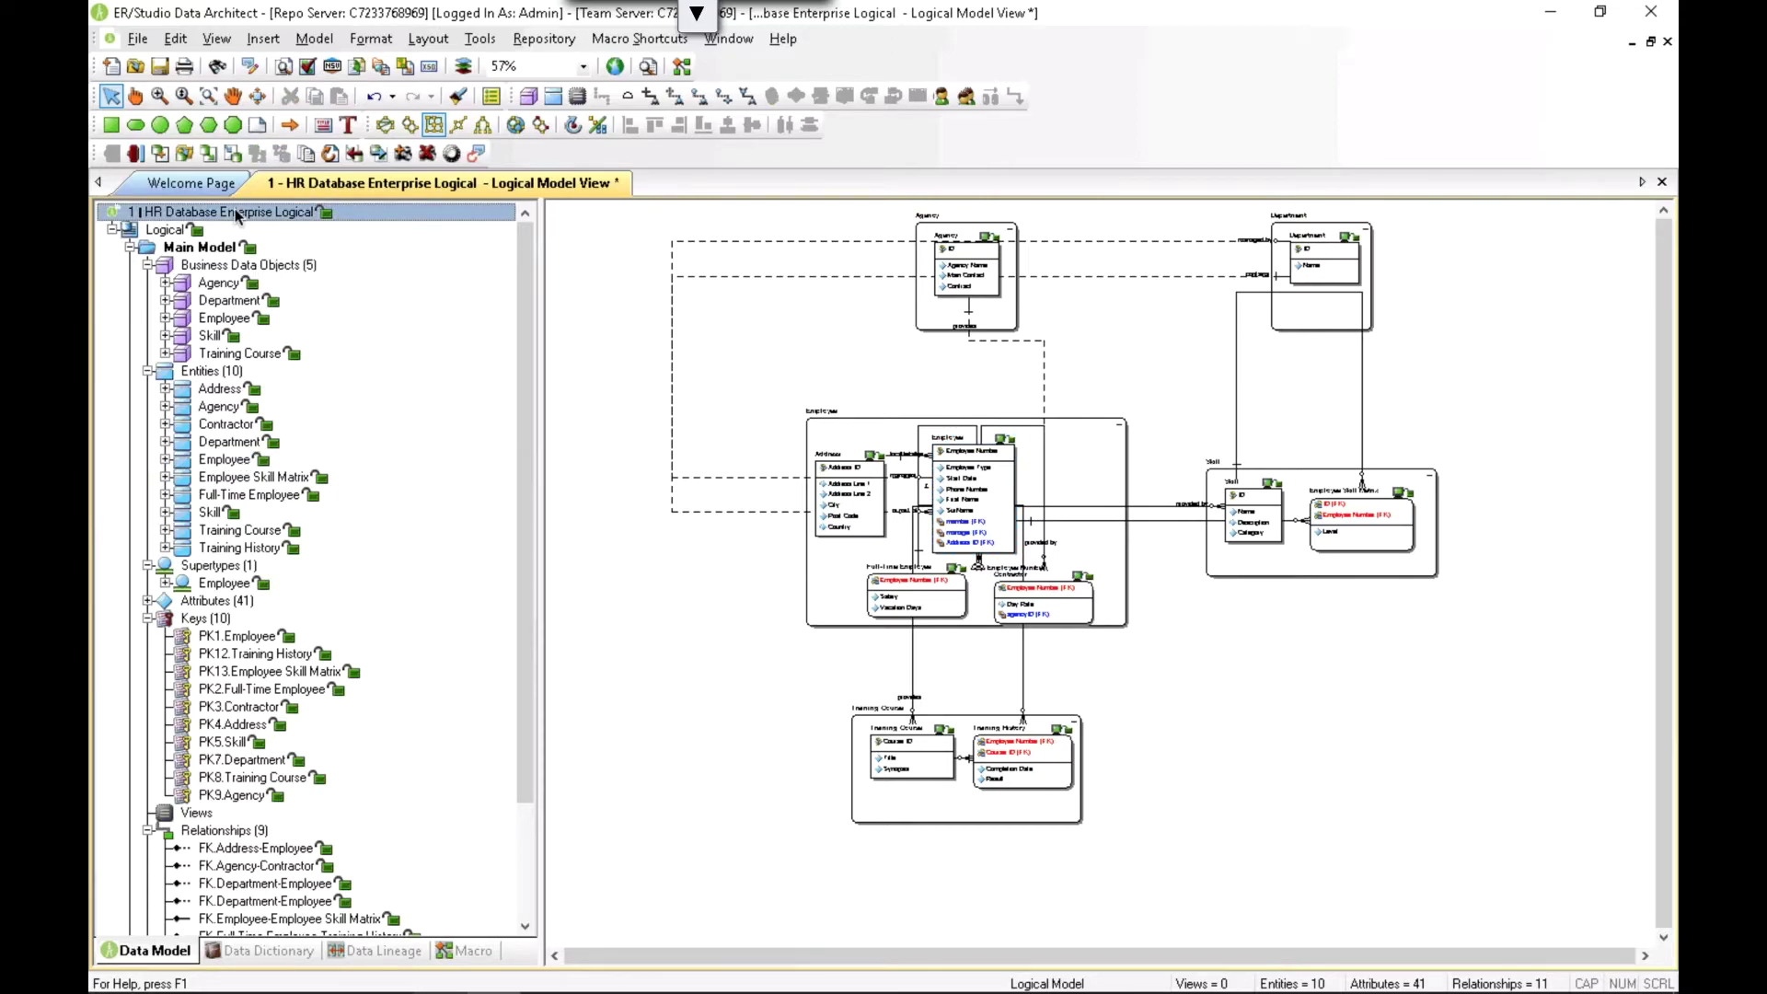
right_click(236, 212)
left_click(343, 276)
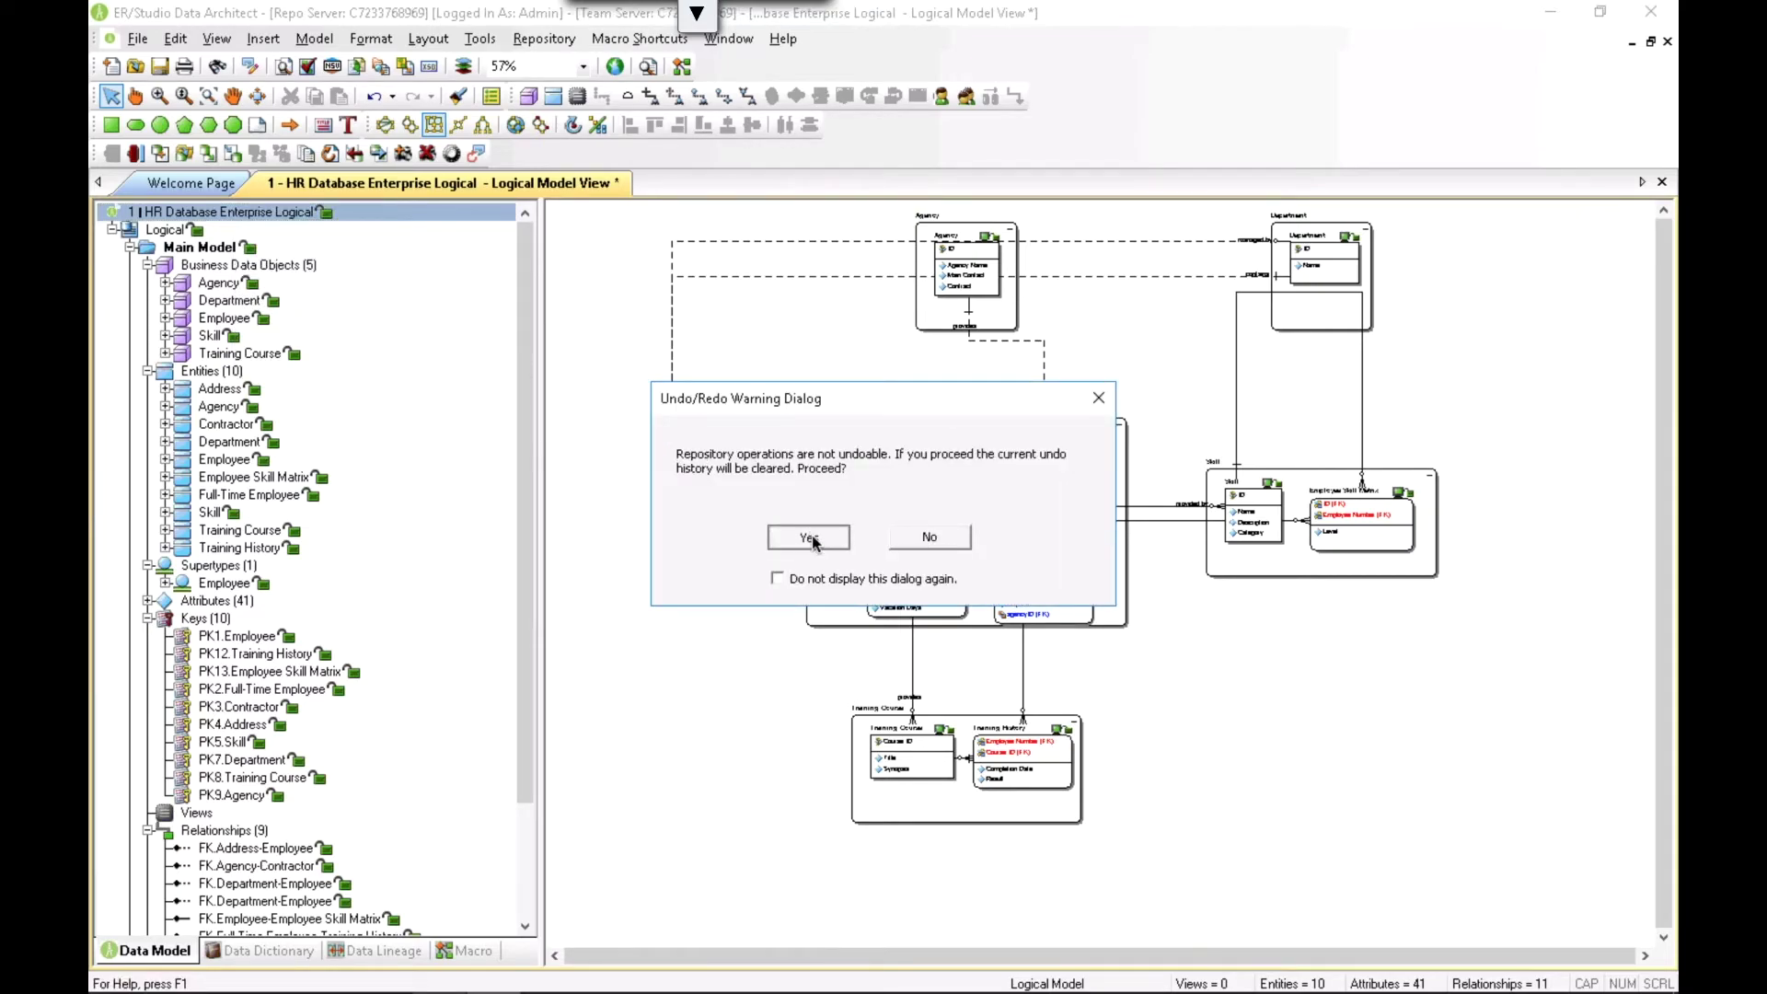
left_click(809, 539)
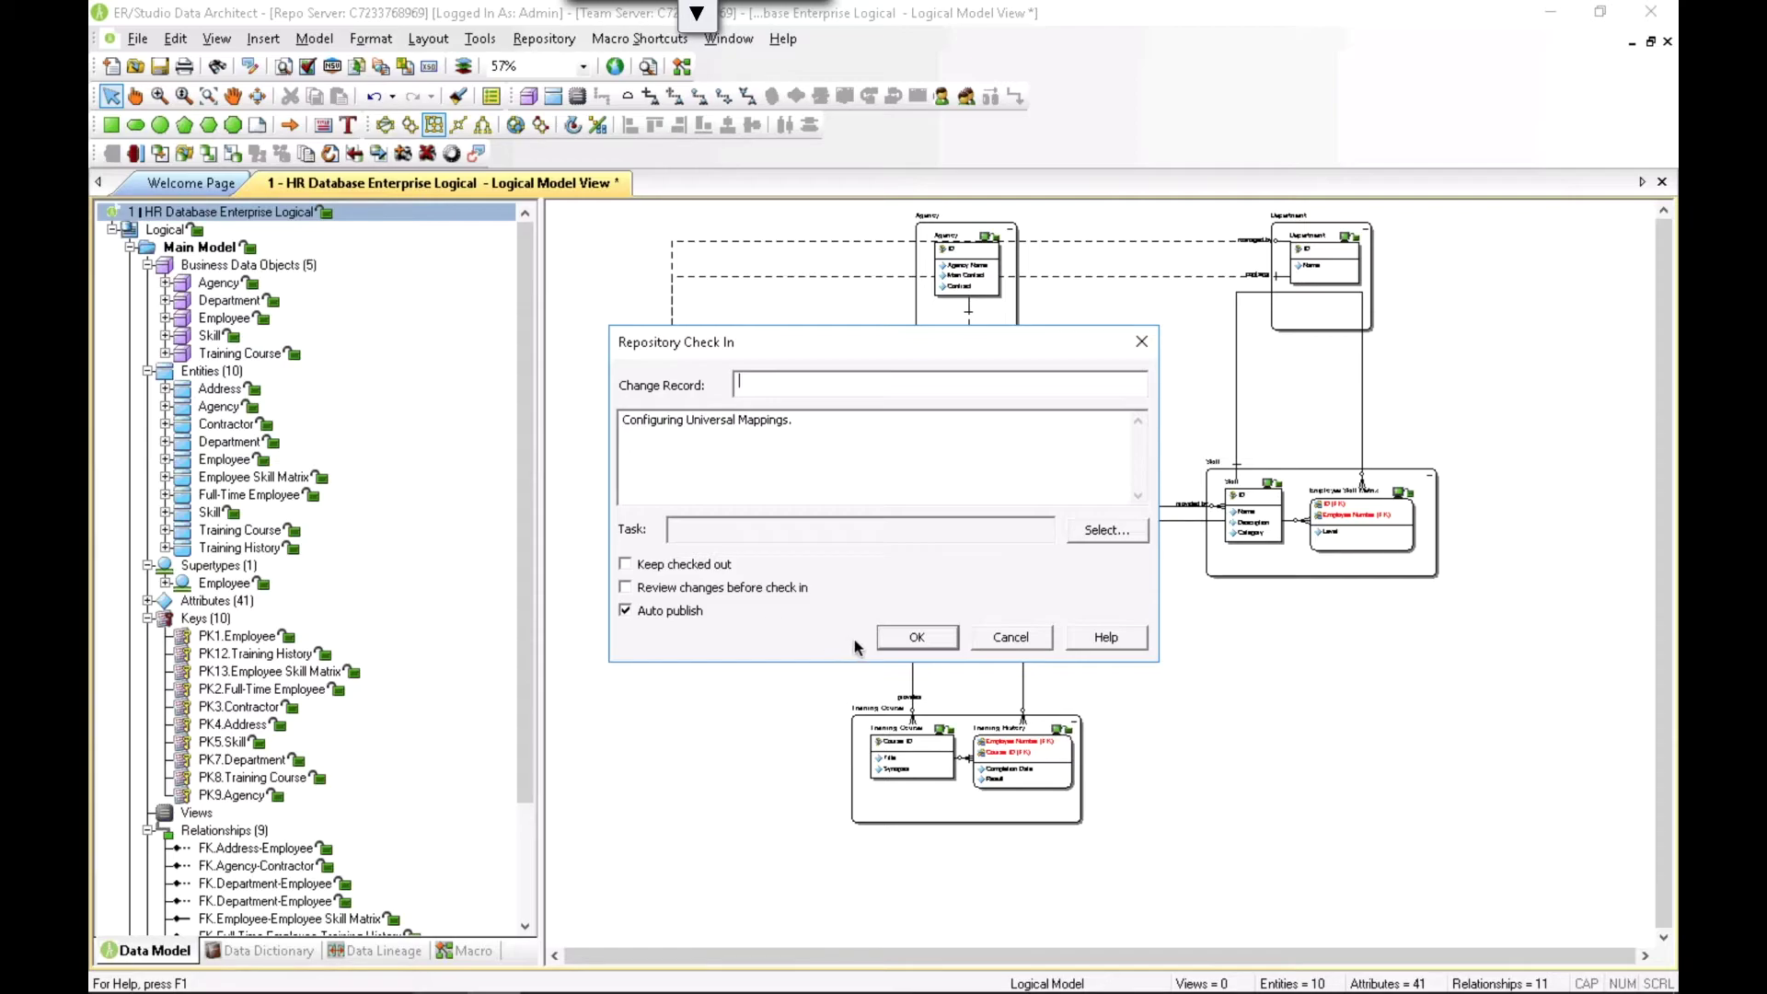
left_click(917, 638)
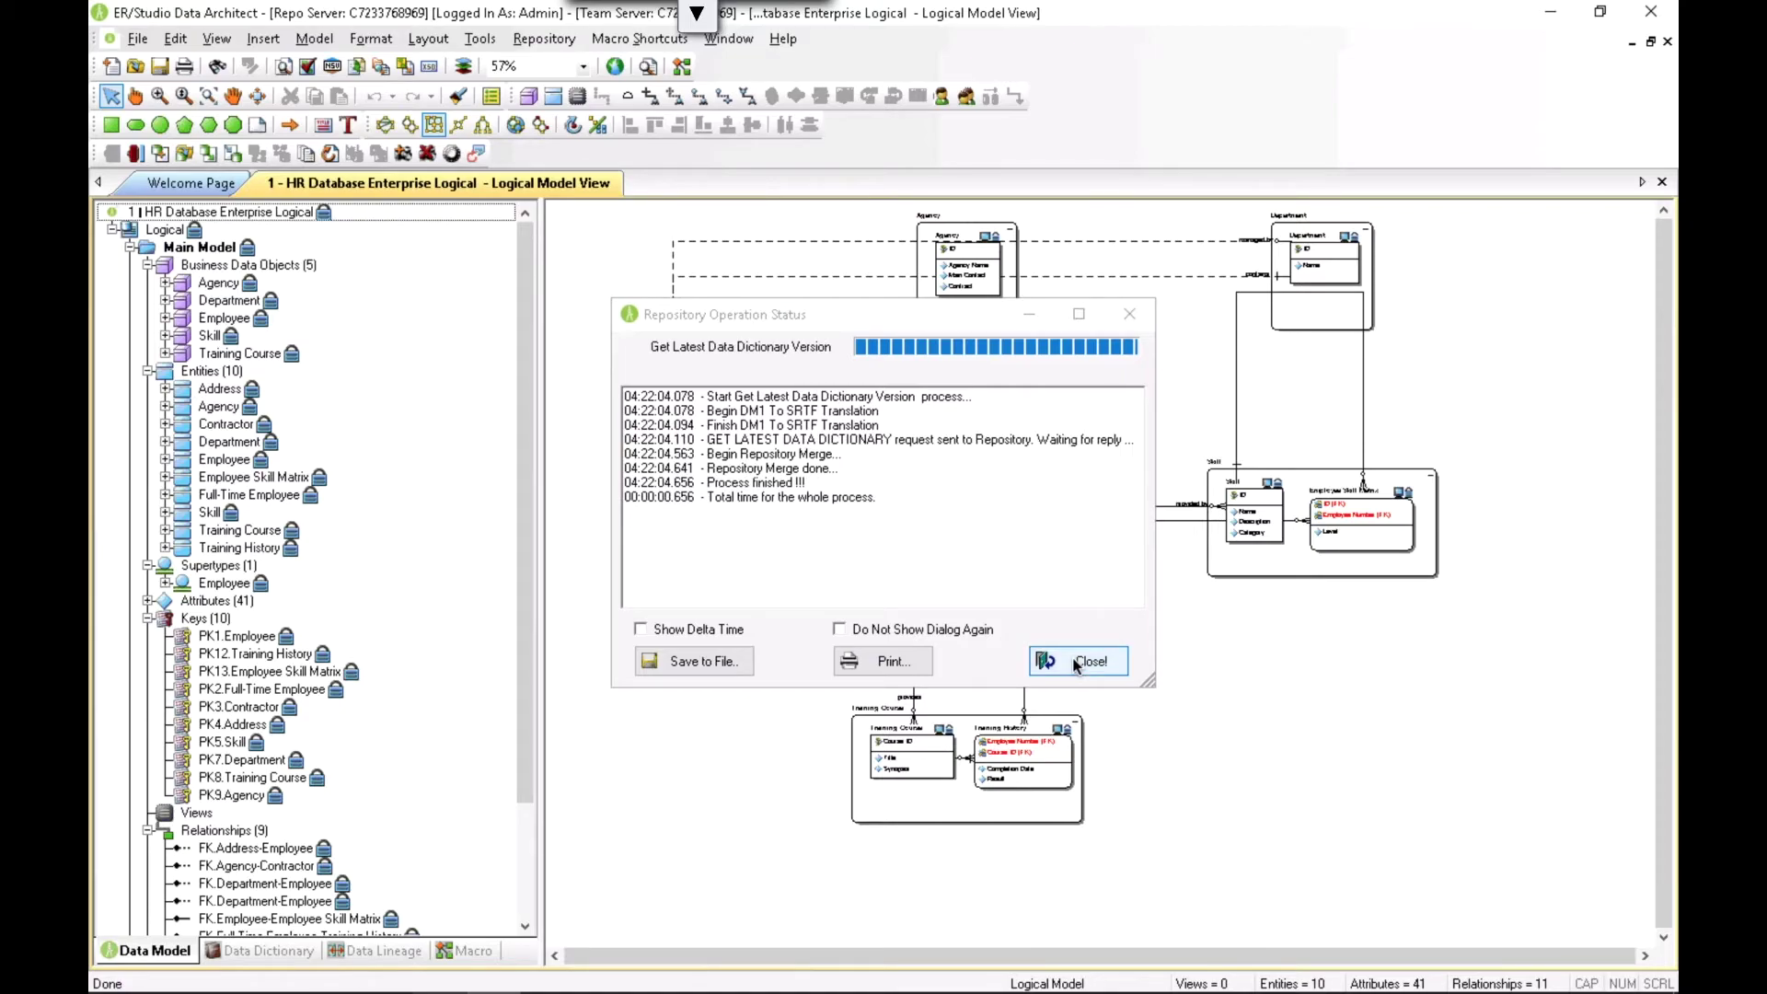
left_click(1077, 663)
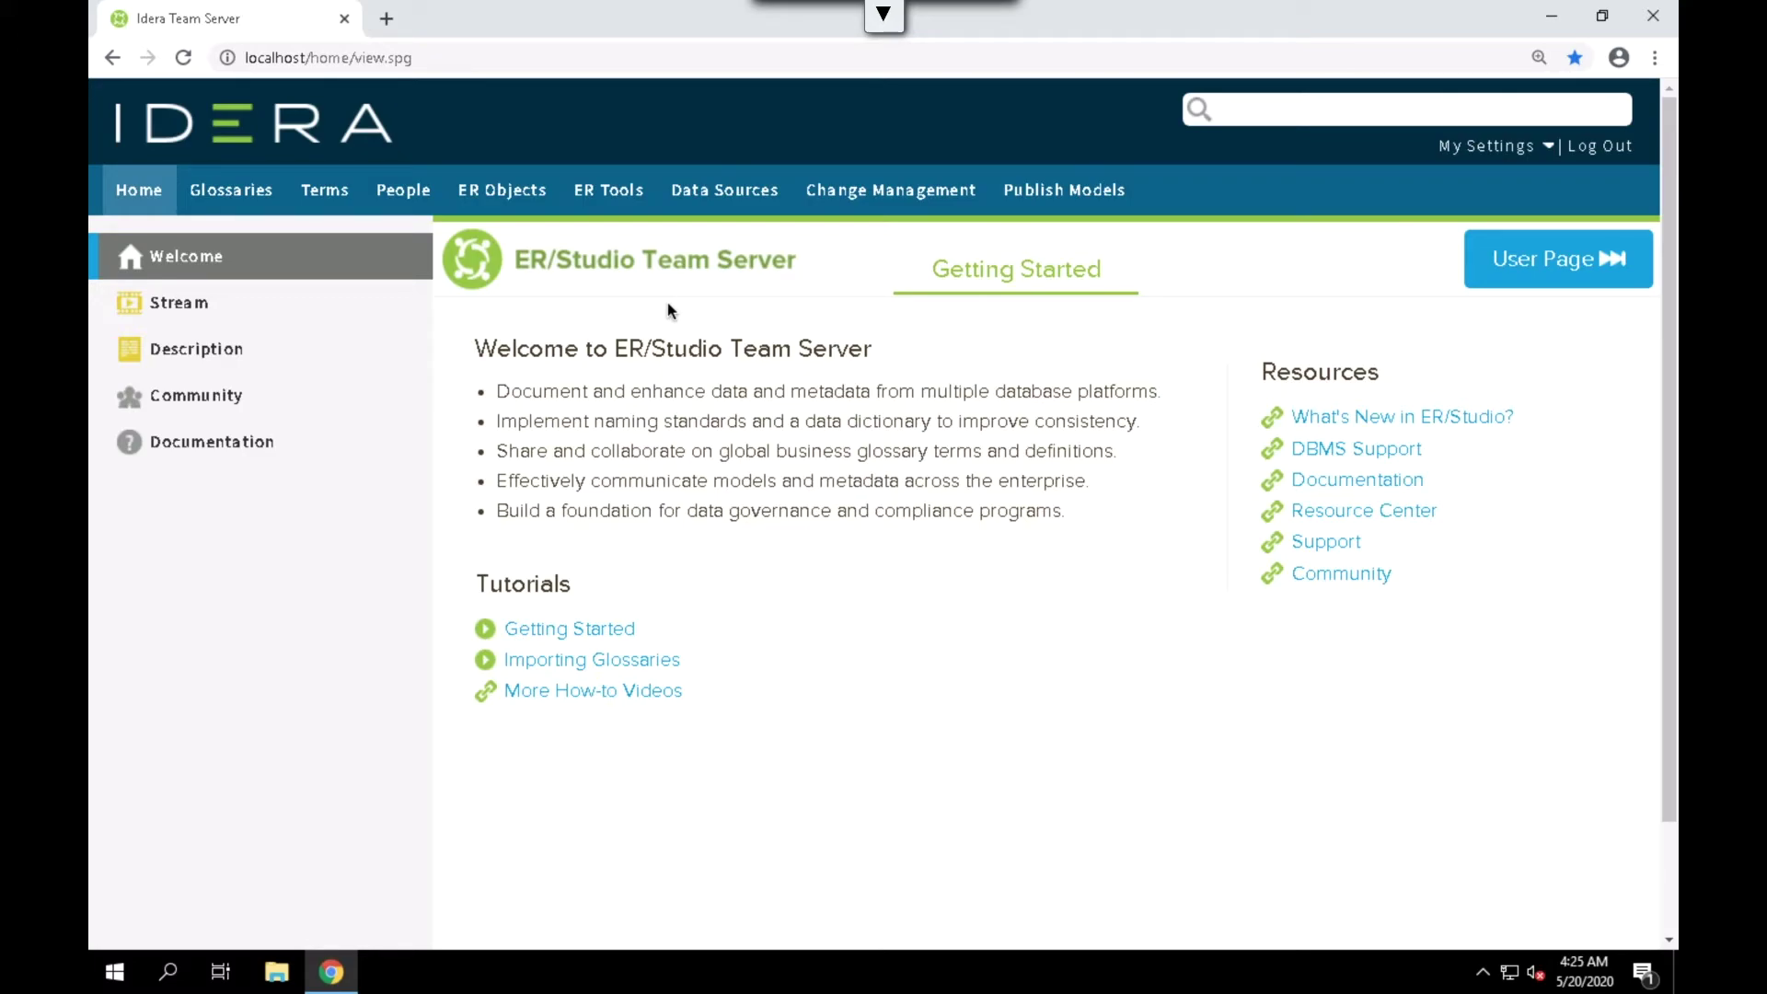
- In ER/Studio Team Server, view the diagram image of the HR Database Enterprise Logical Main Model from the Human Resource project
left_click(605, 199)
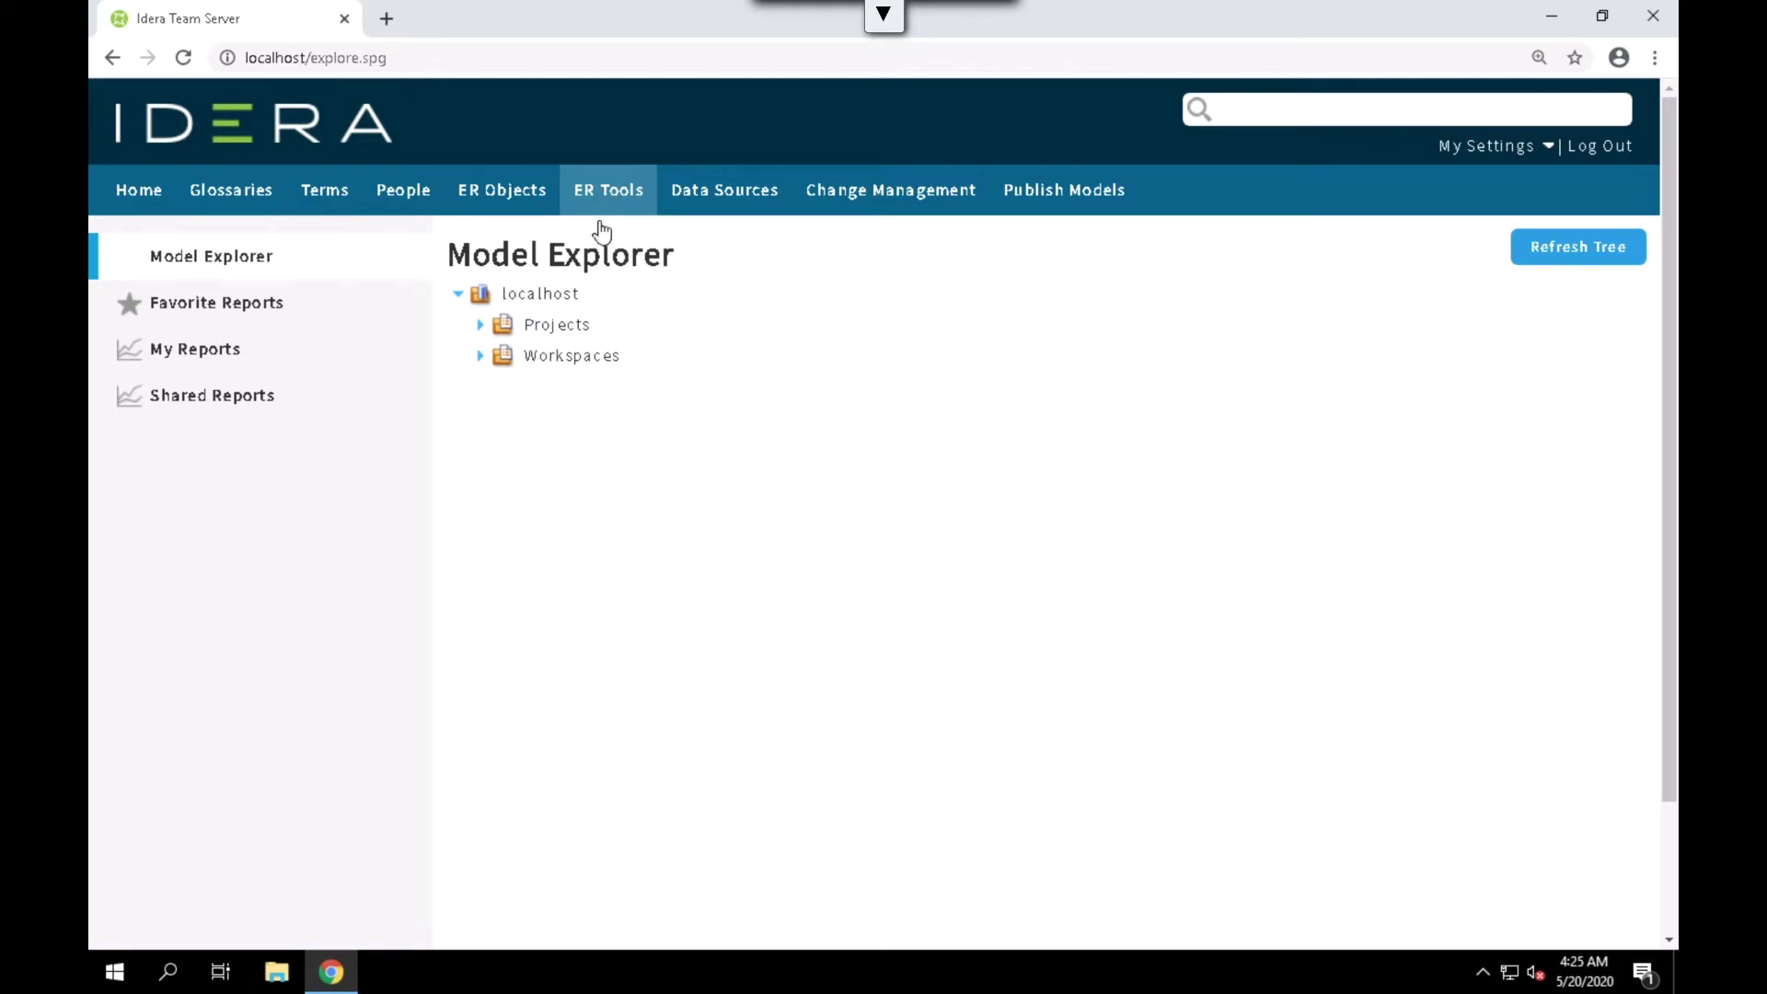
left_click(481, 326)
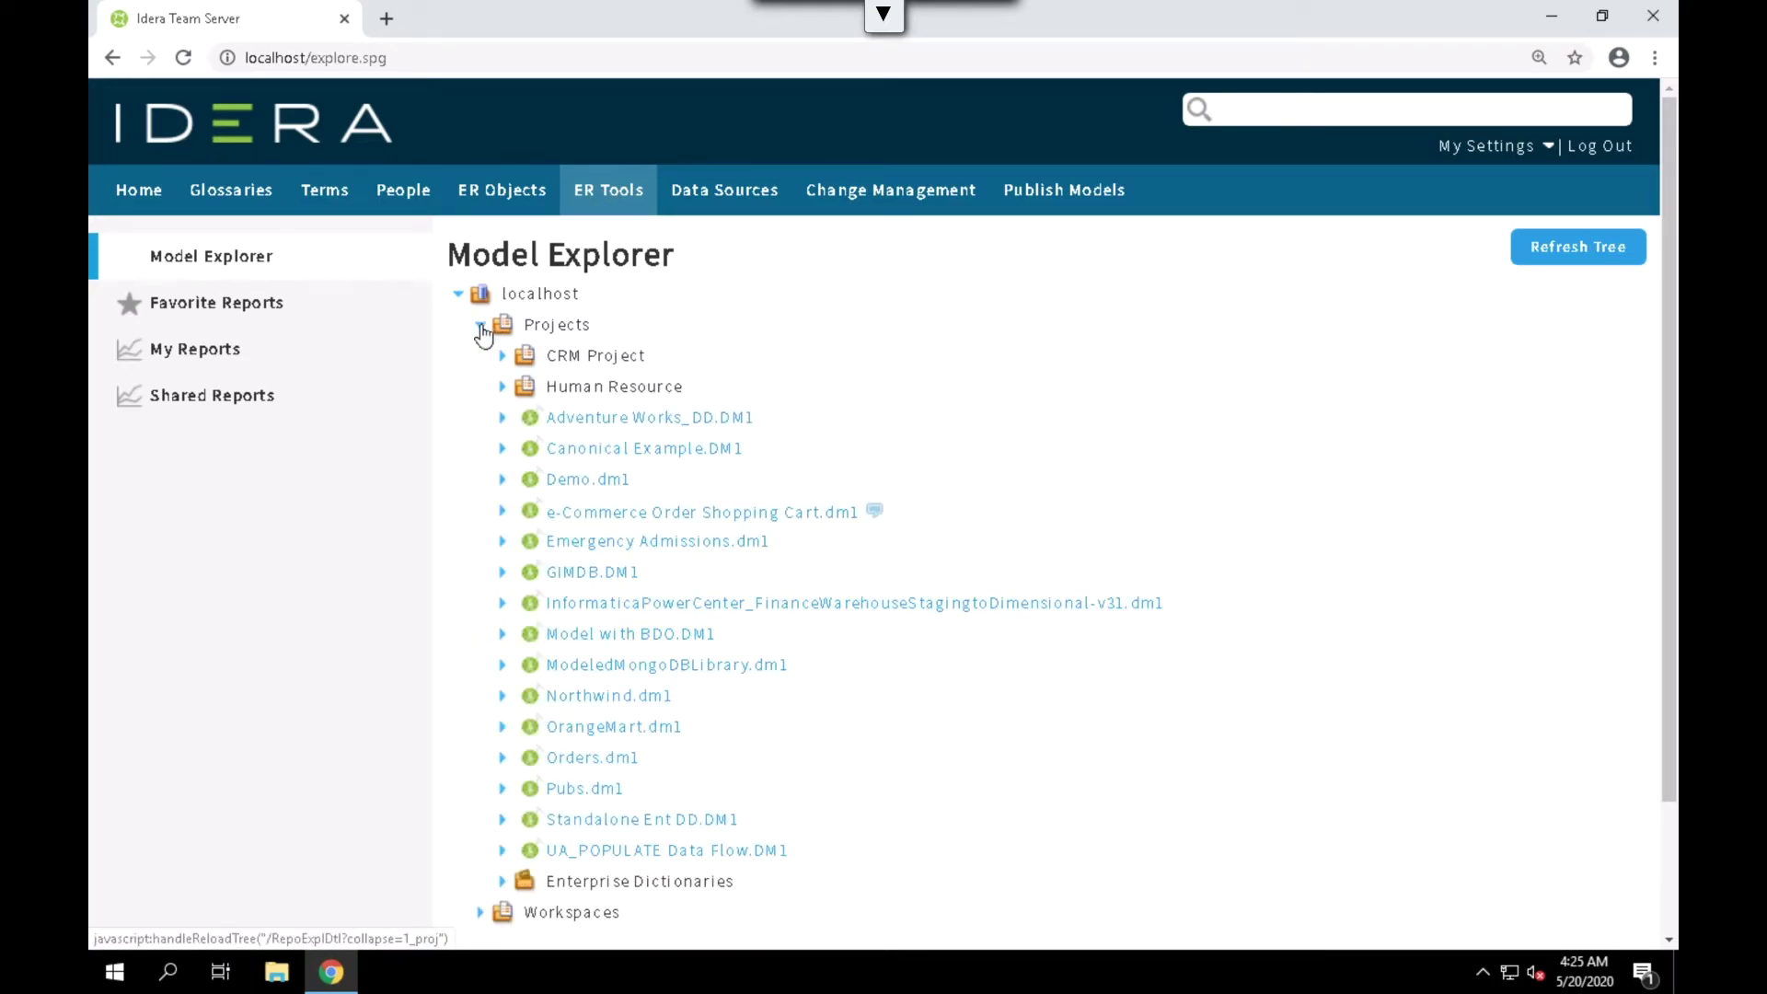
left_click(502, 387)
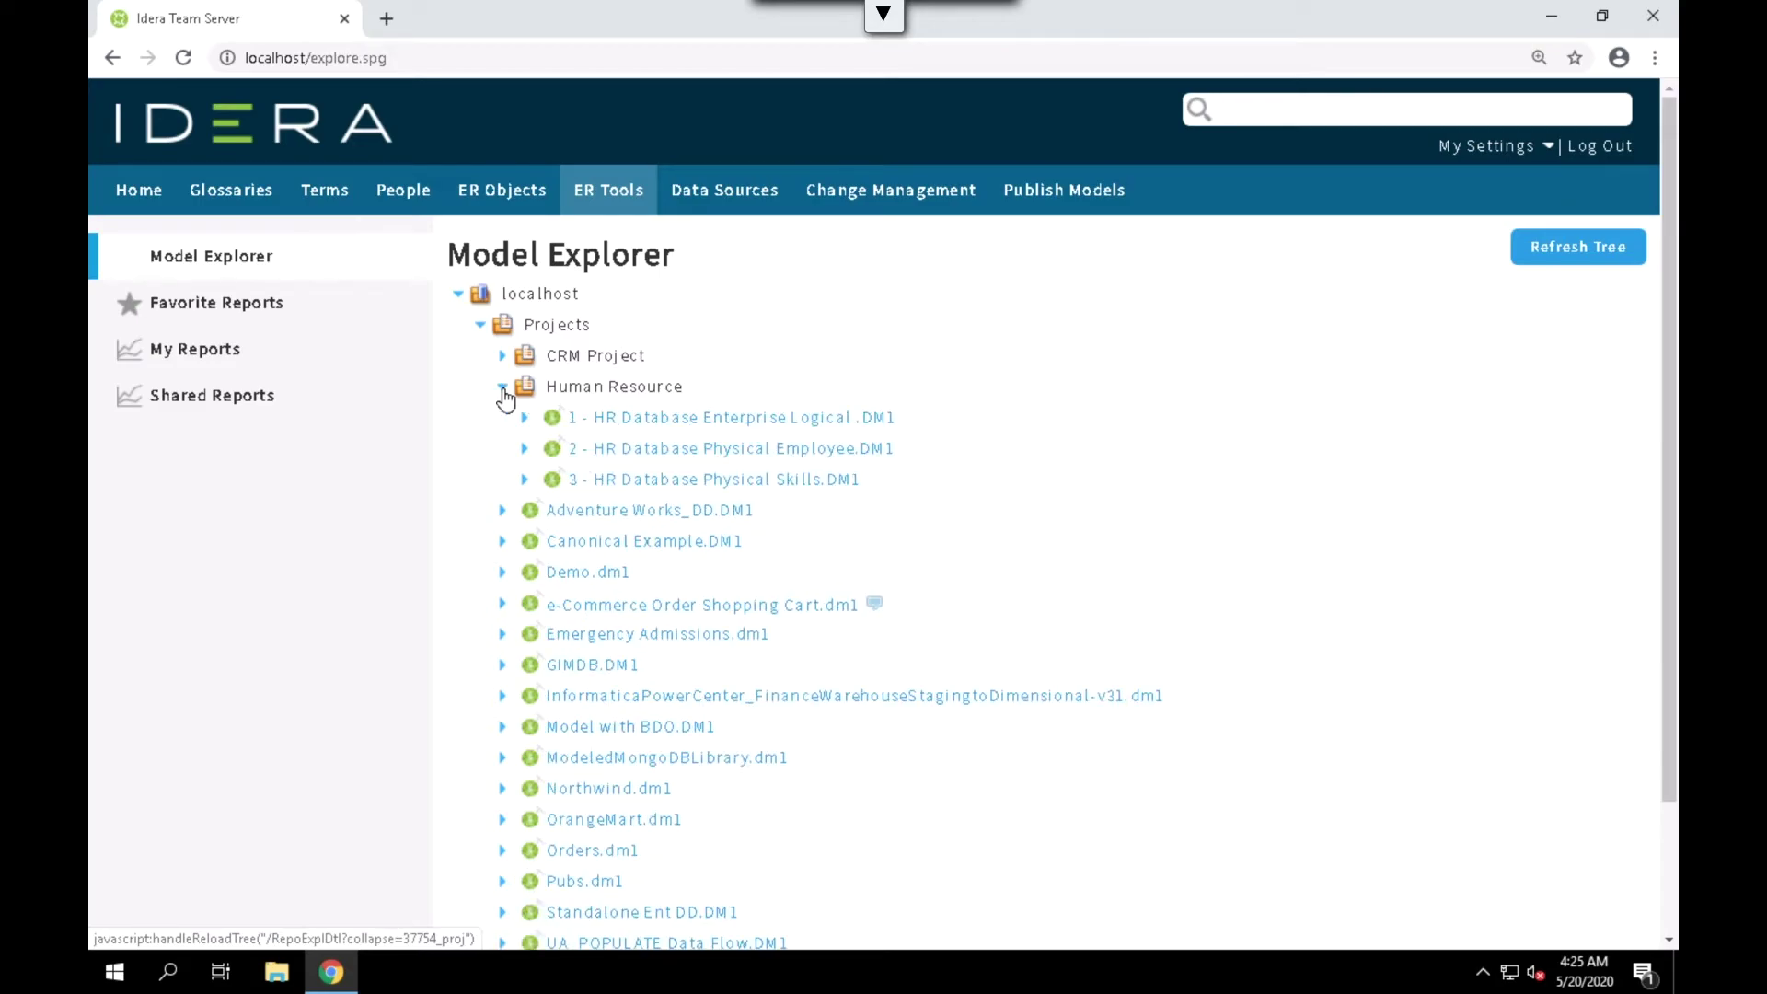
left_click(525, 419)
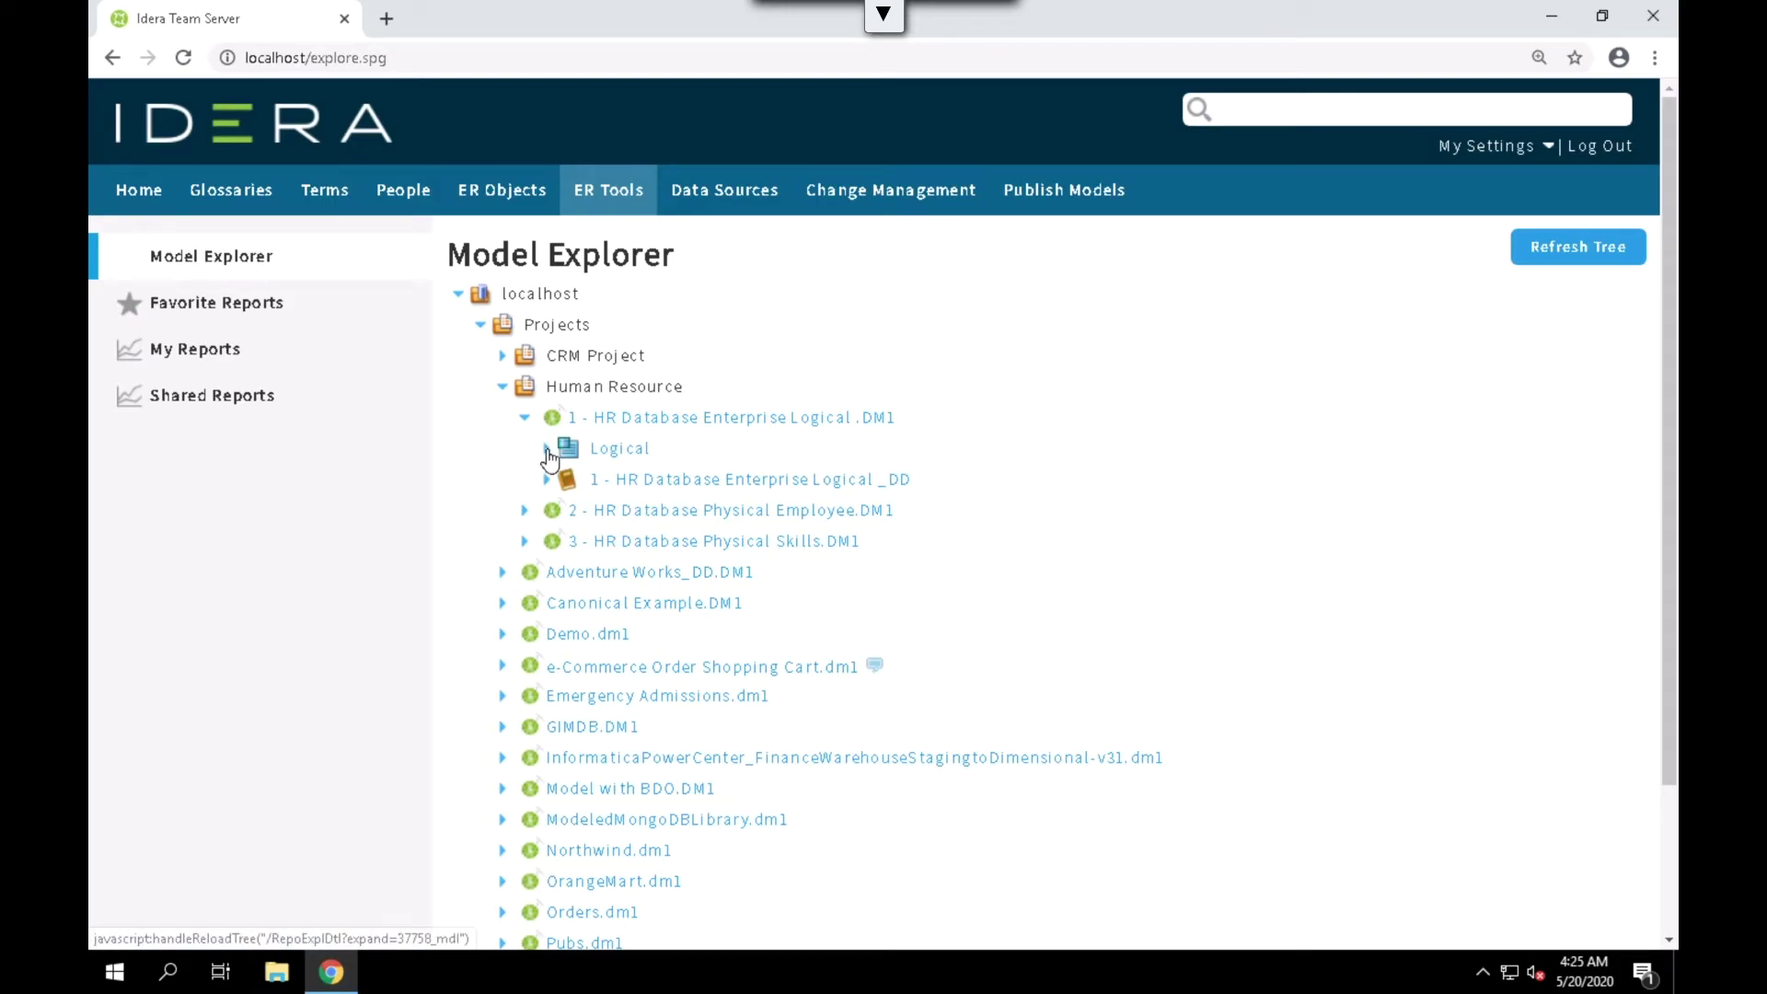
left_click(548, 450)
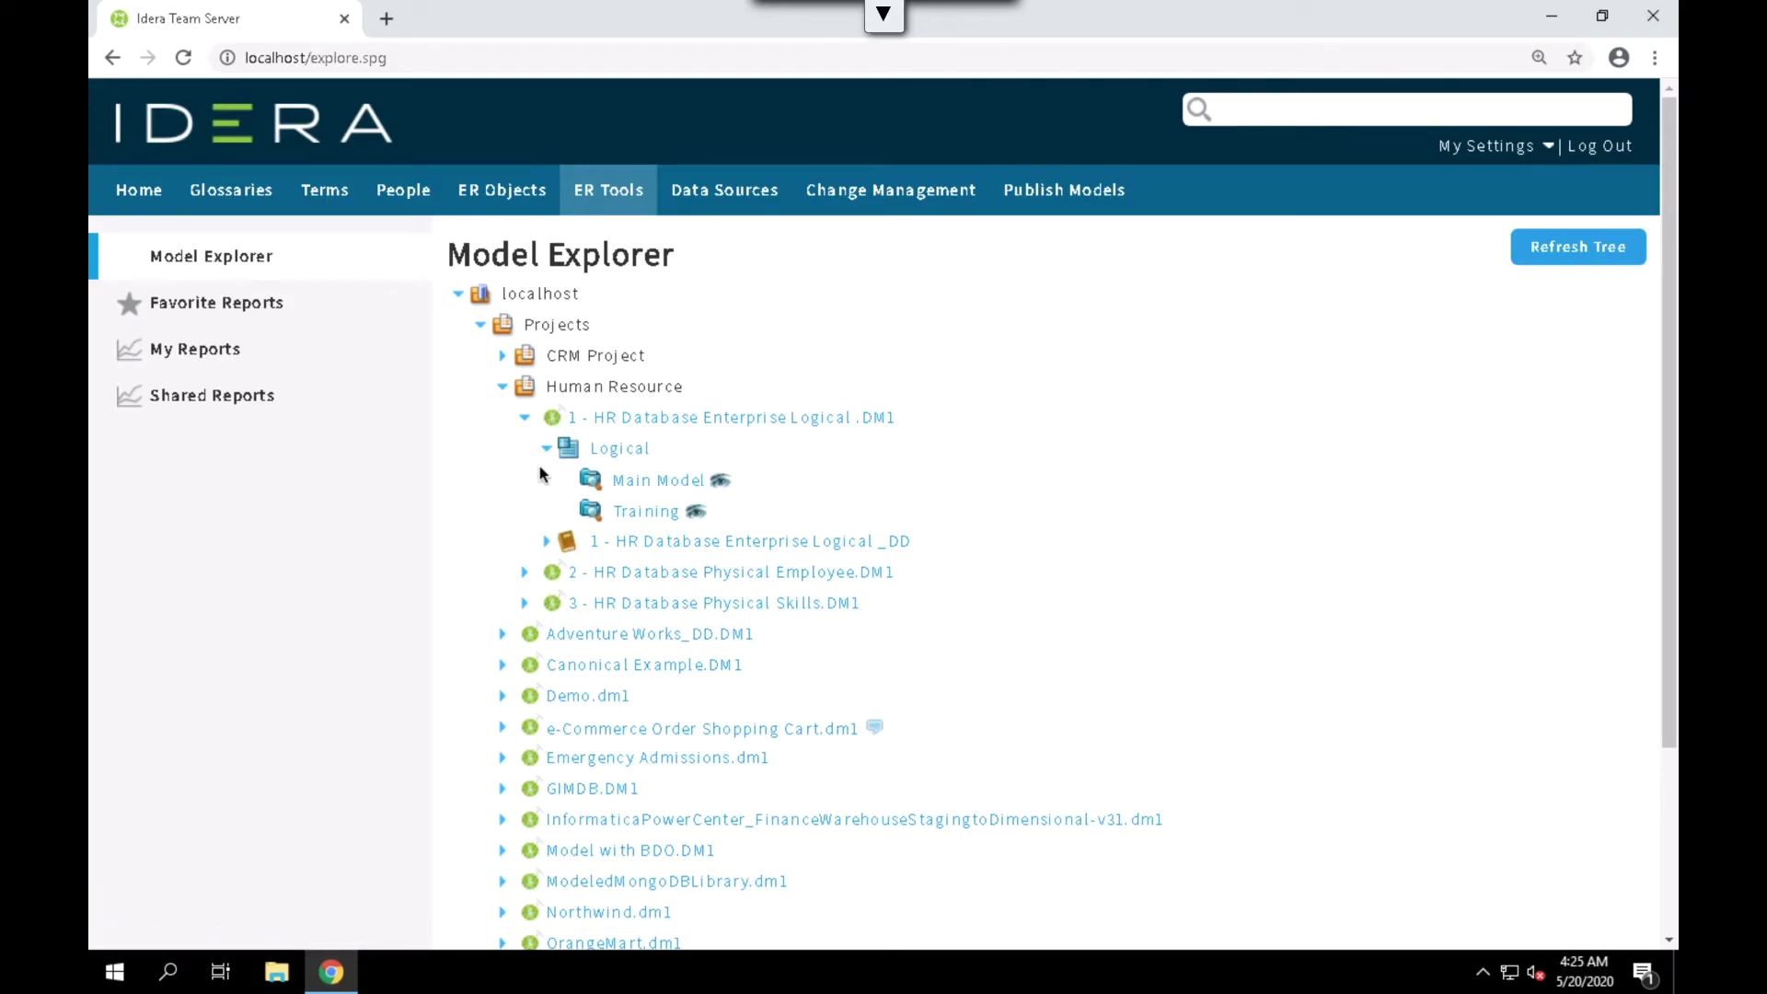
mouse_move(650, 491)
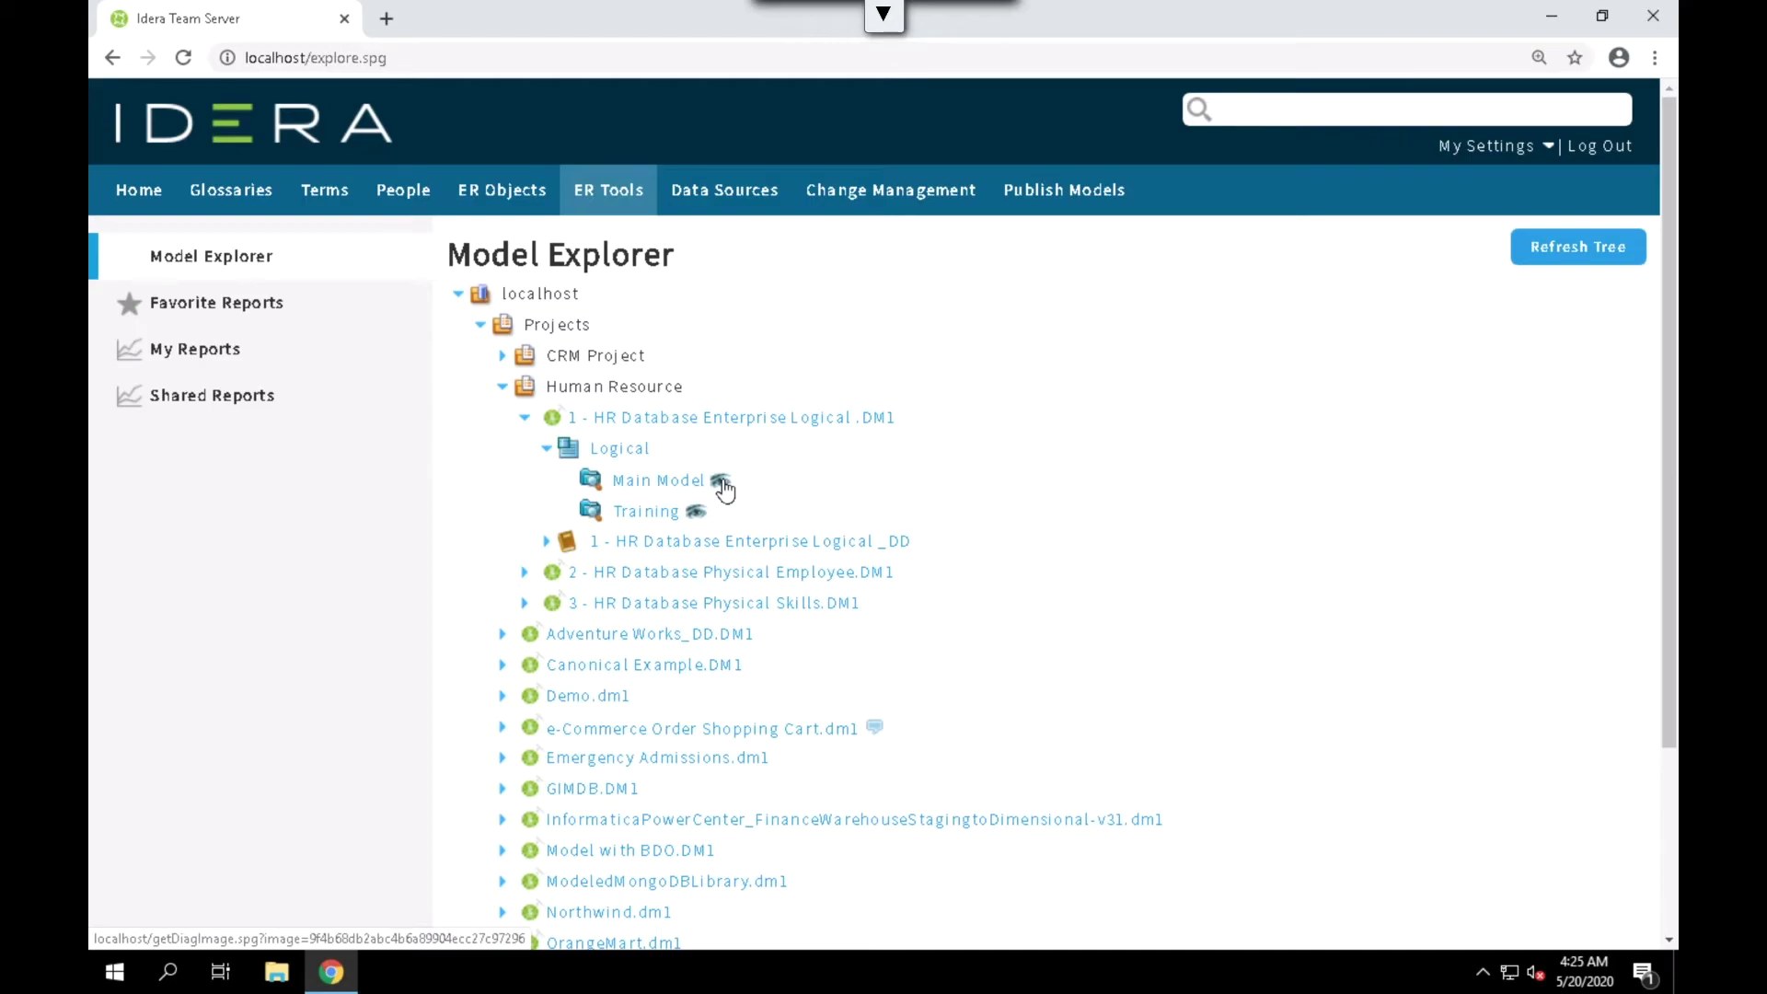
left_click(723, 485)
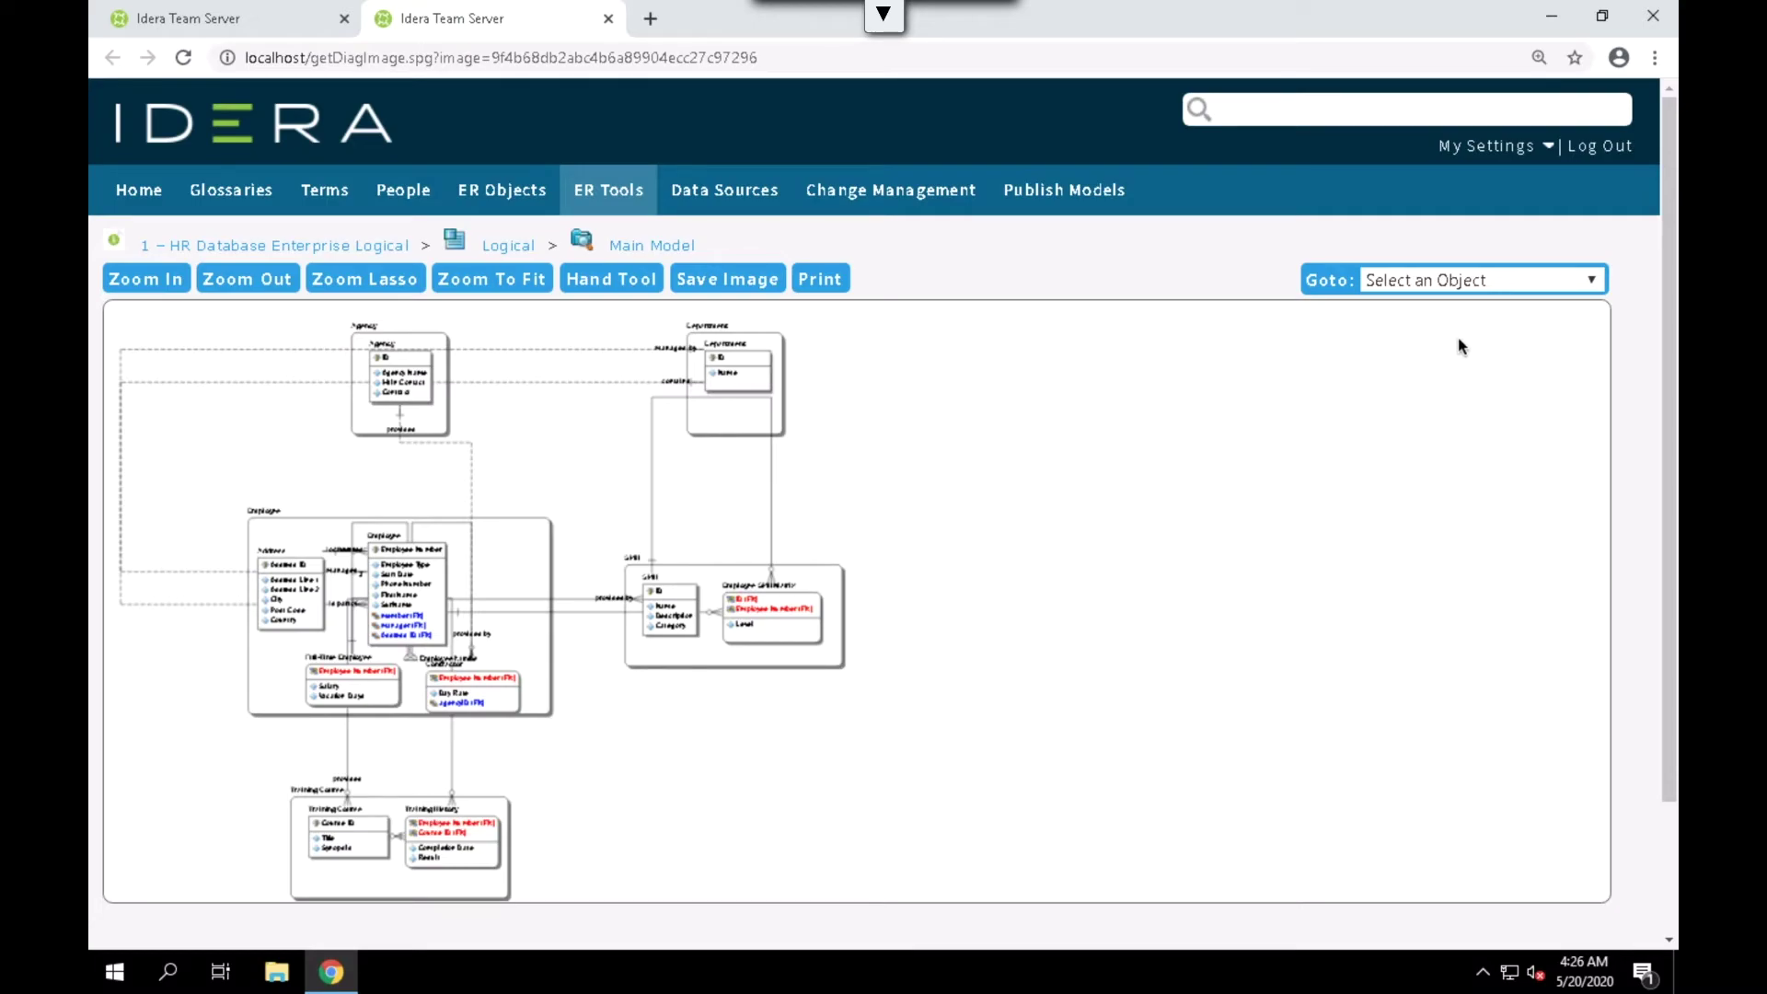
- Locate the Employee entity in the diagram and view its description page
left_click(1591, 278)
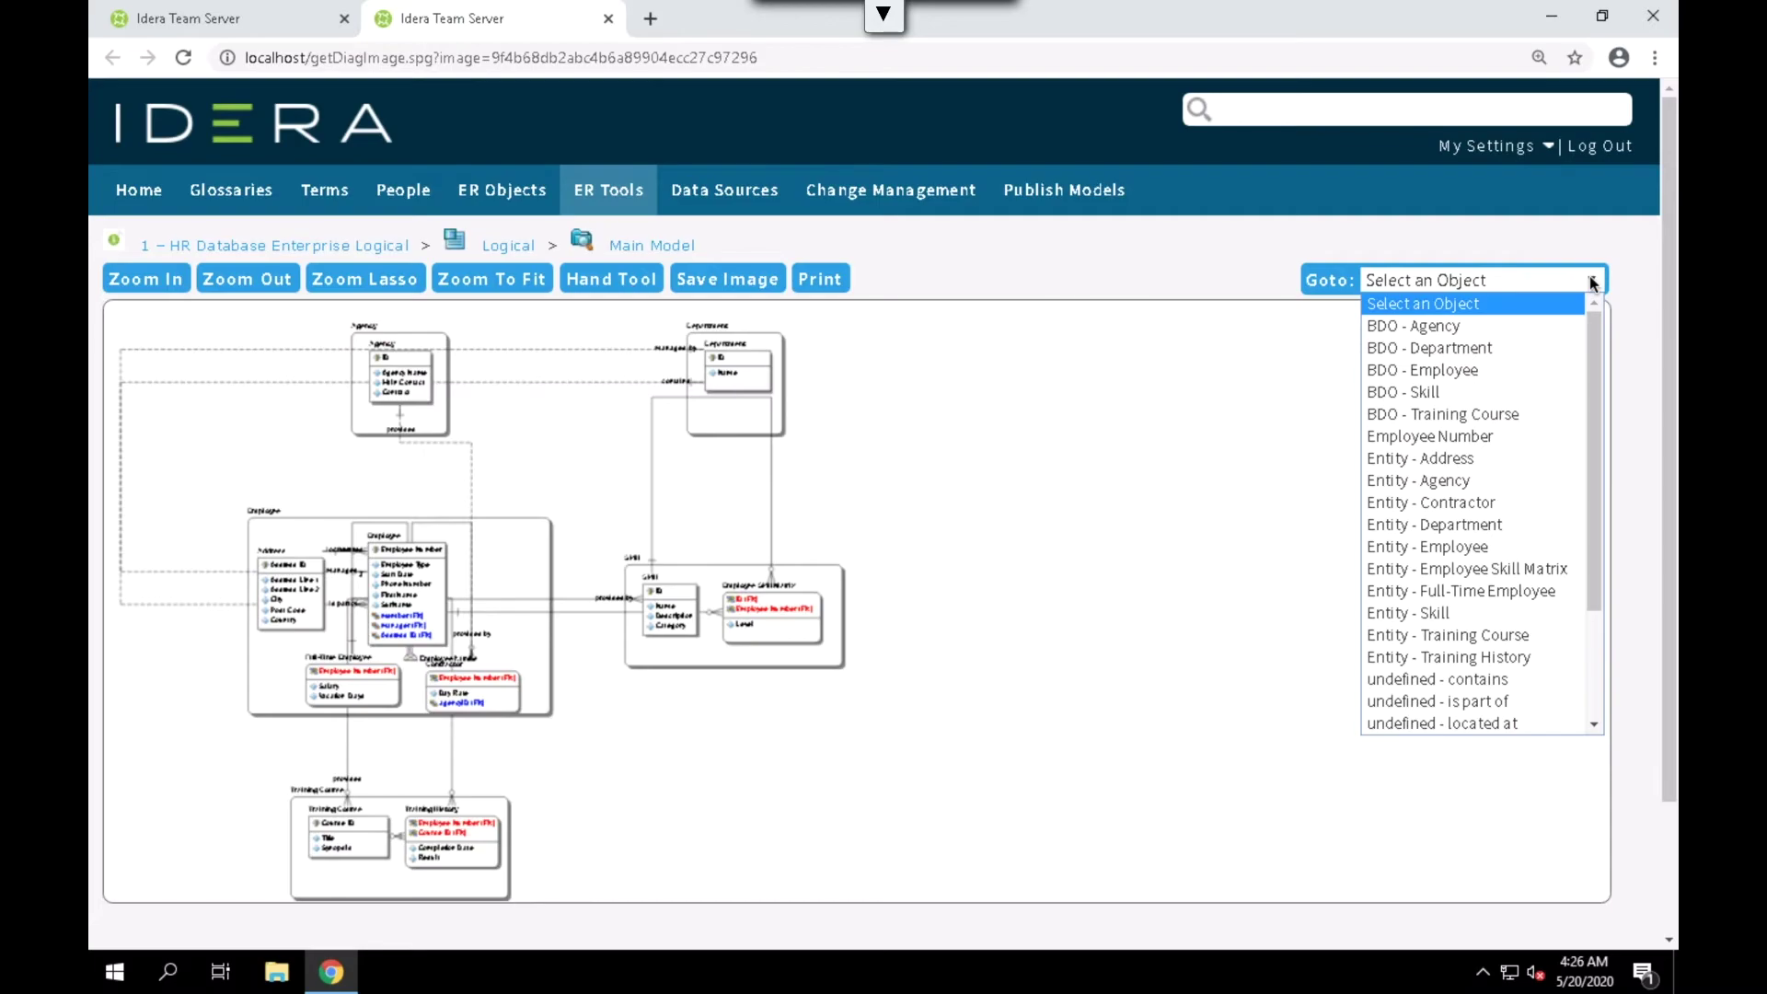
left_click(1461, 546)
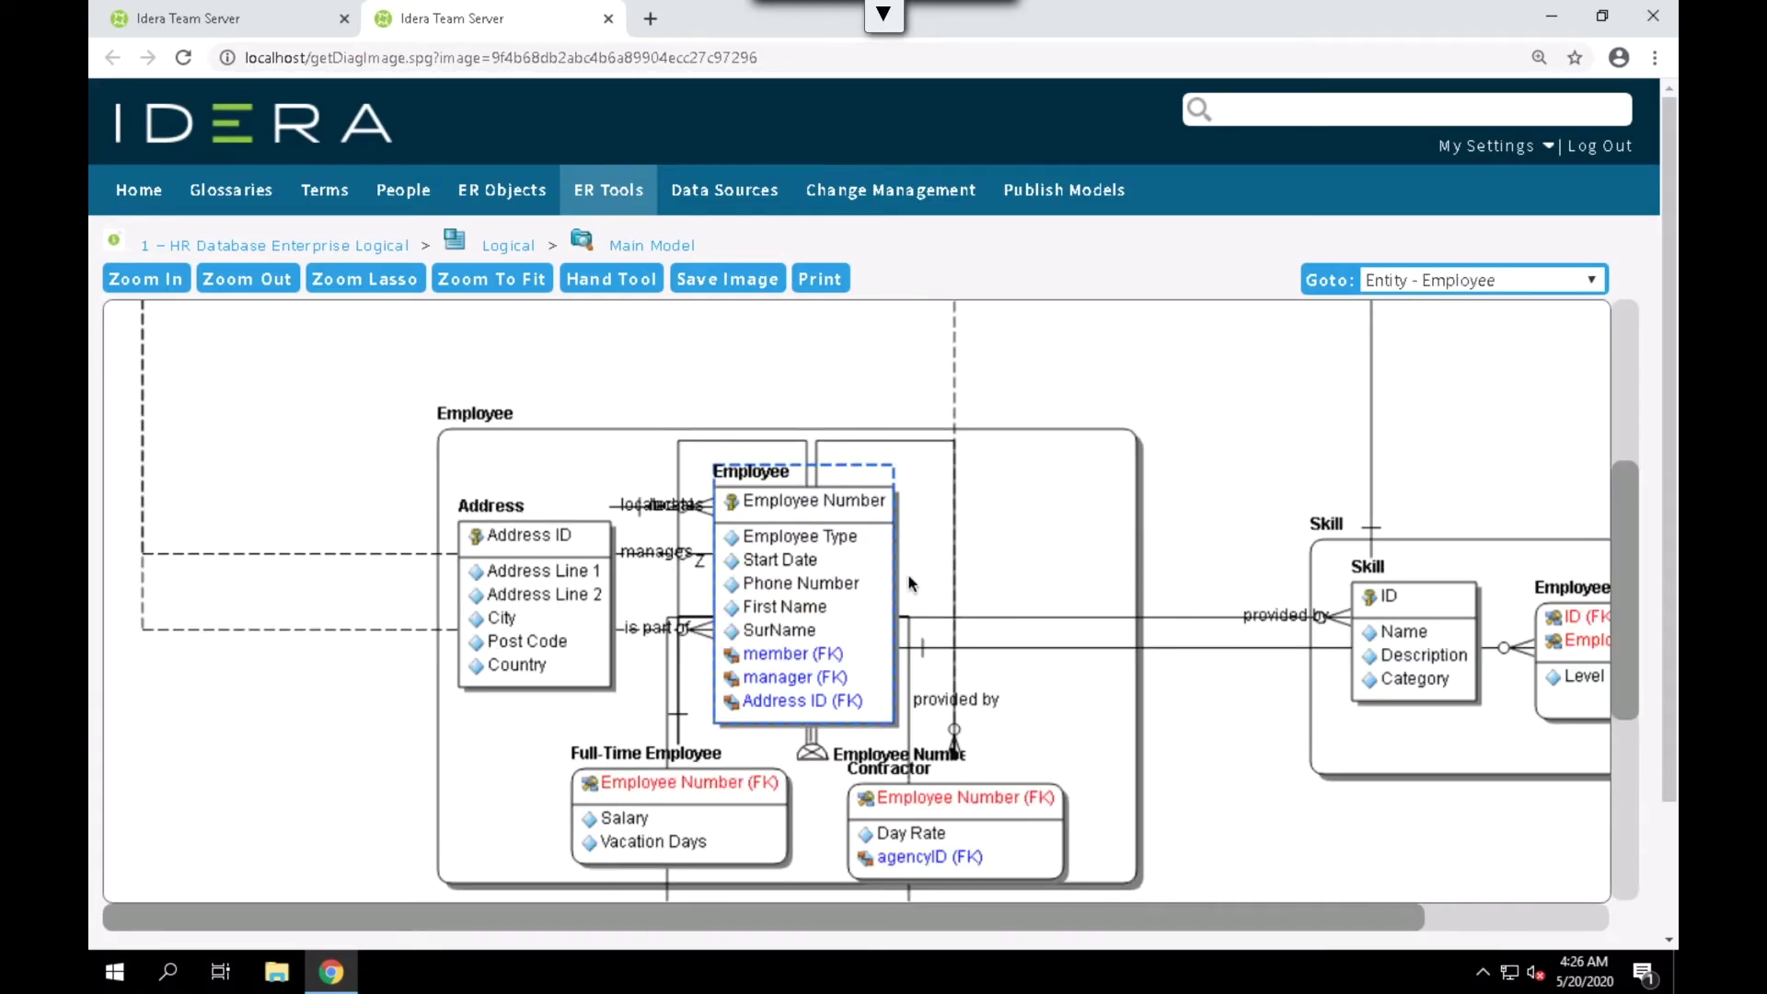
double_click(788, 581)
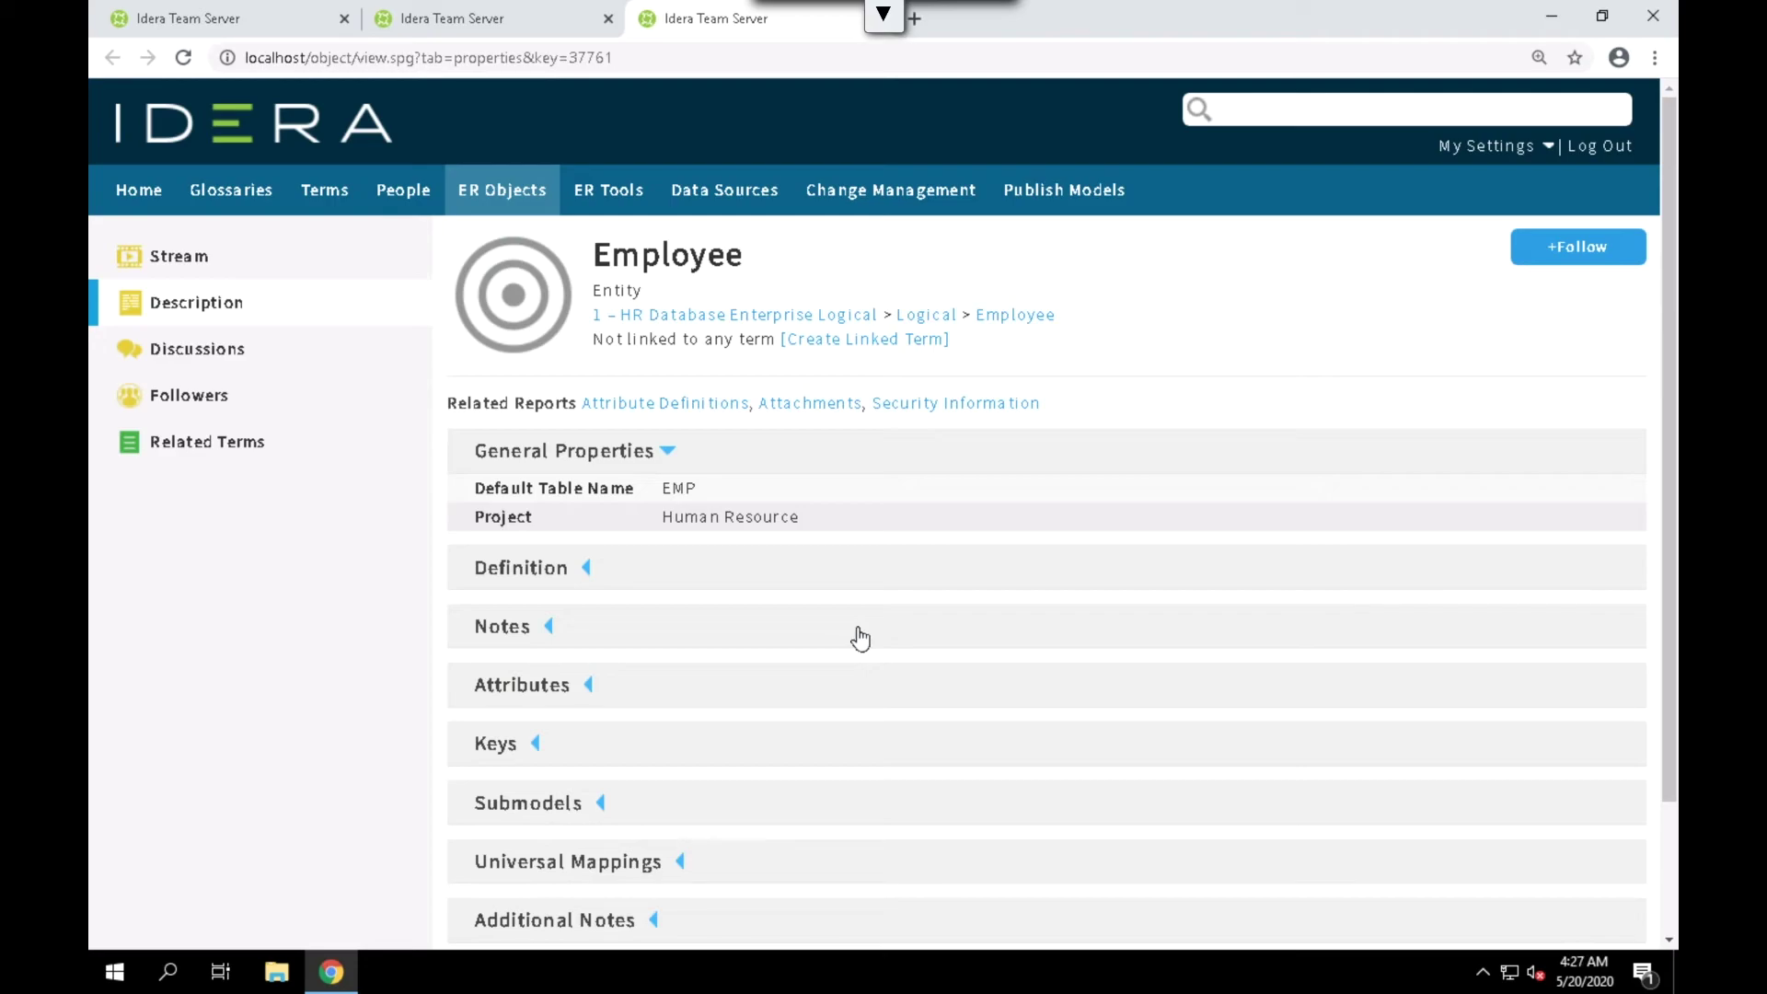
- Expand the Employee entity's universal mappings on its description page and review the mapped tables
scroll(860, 638, "down", 2)
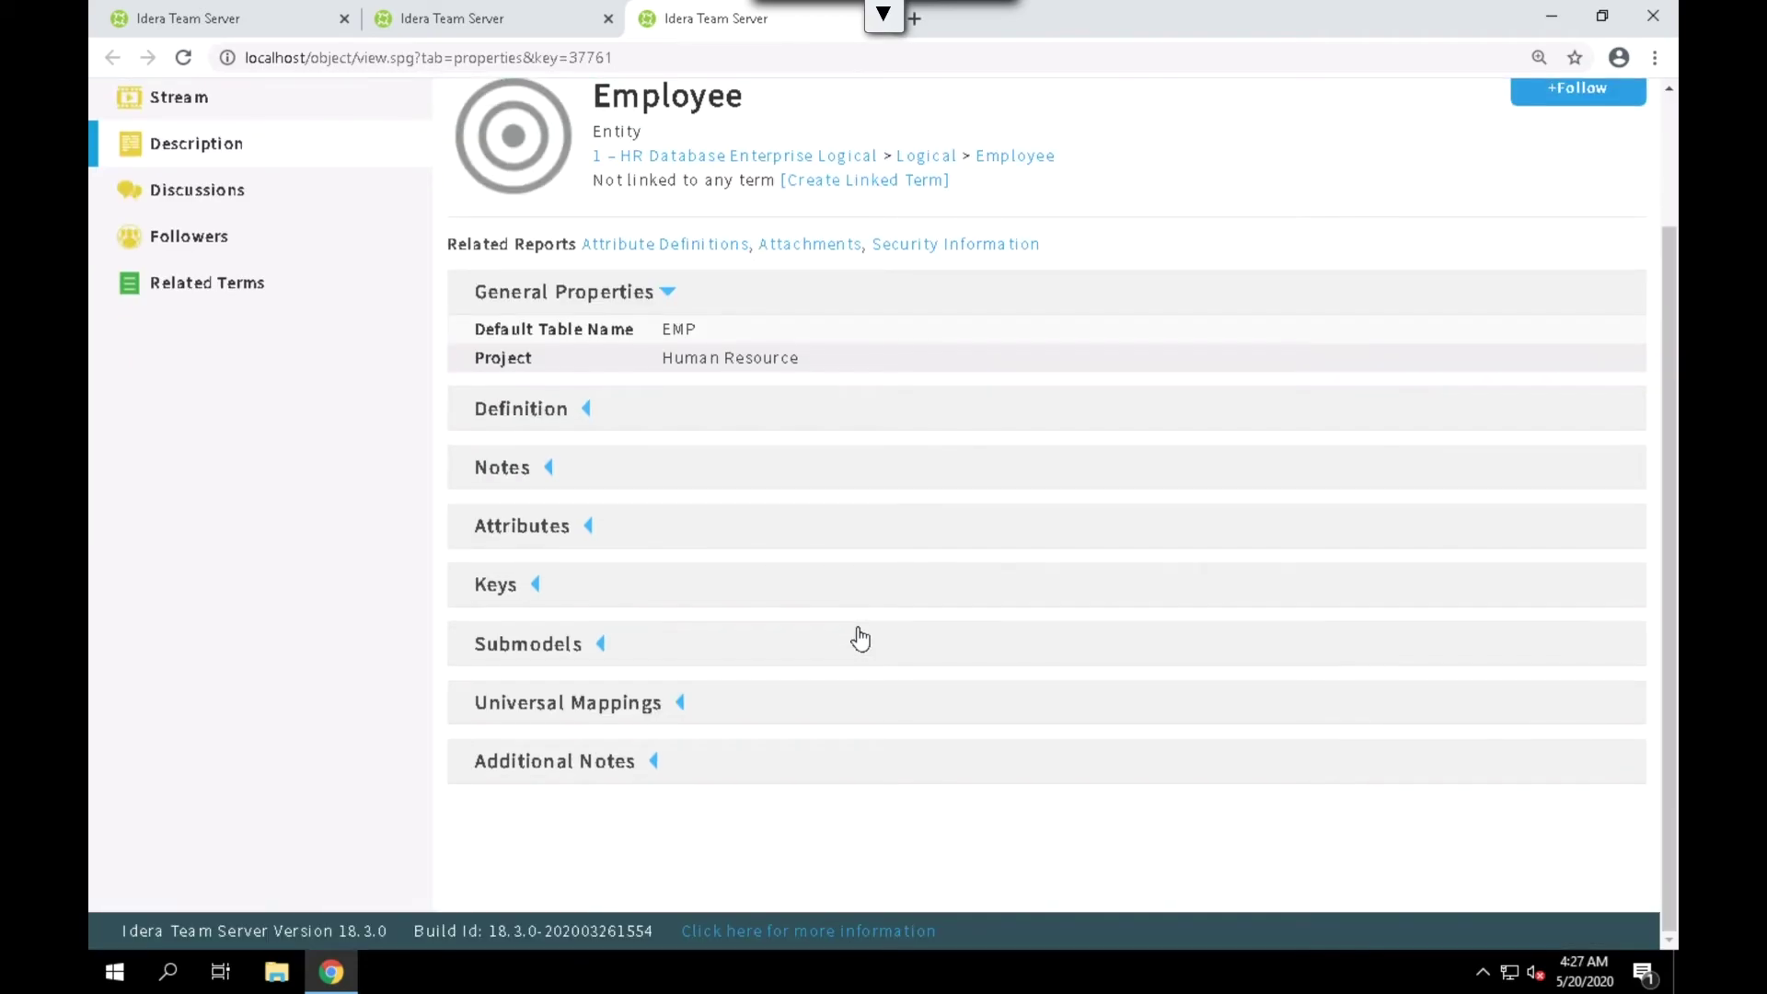
left_click(681, 705)
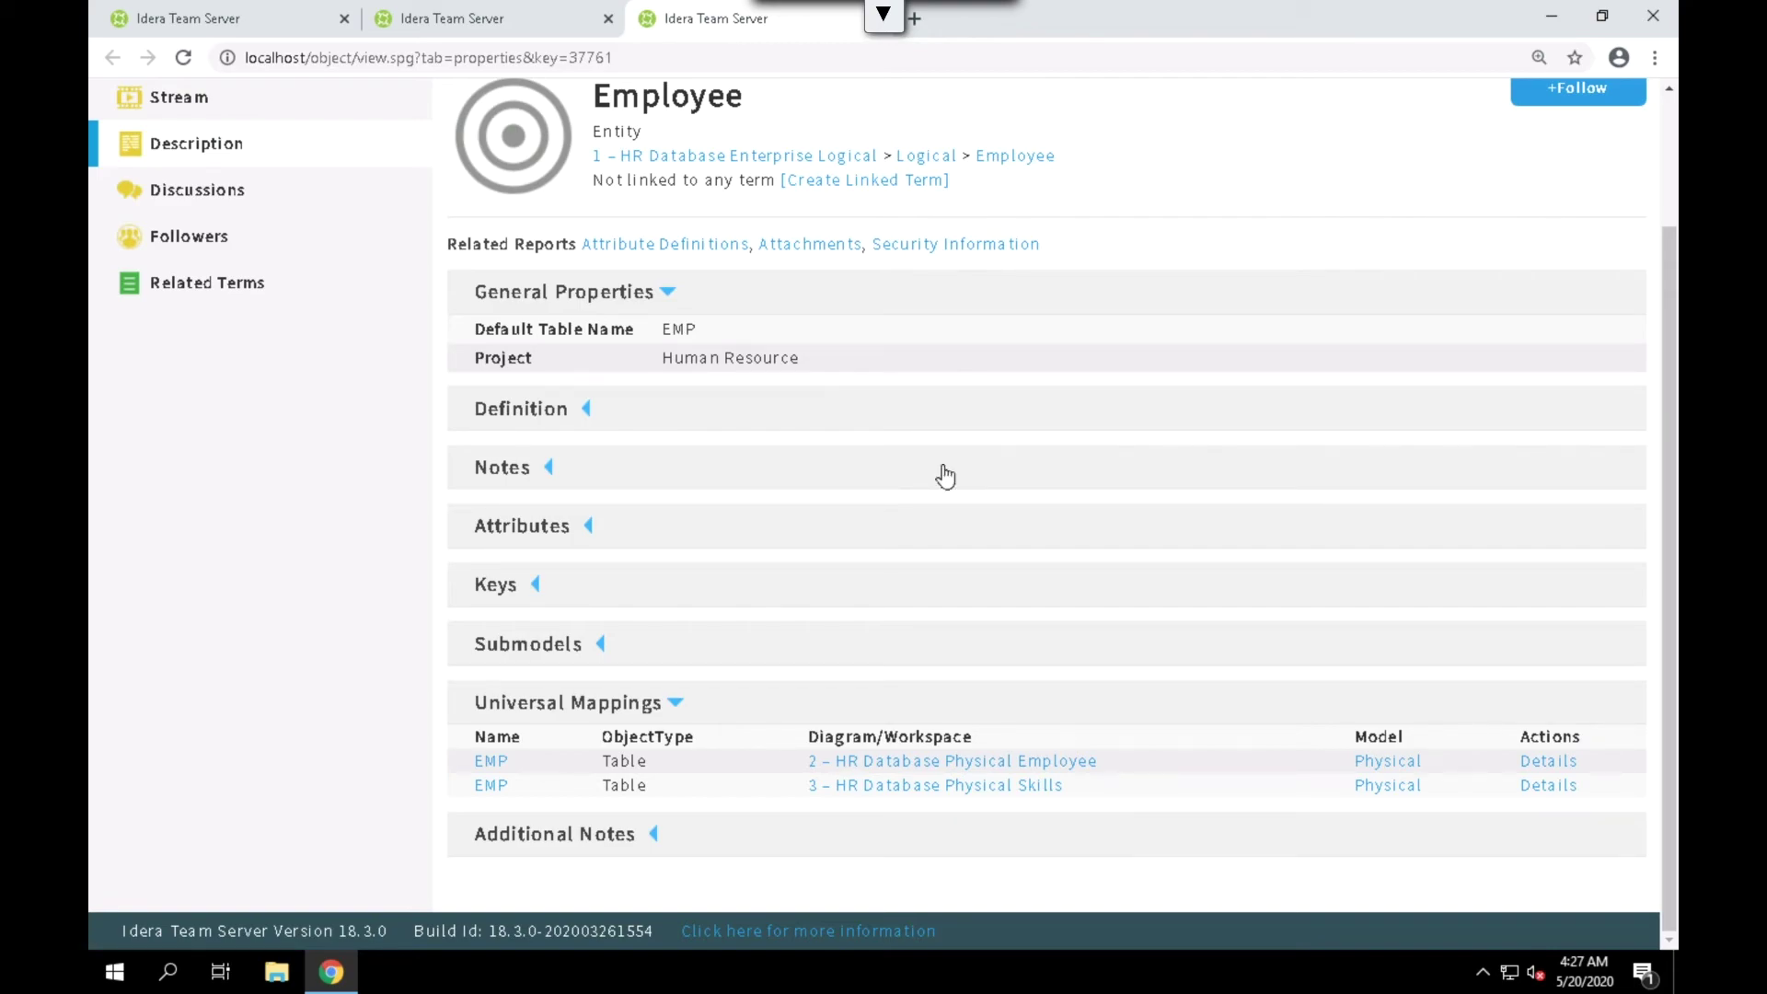
scroll(943, 476, "up", 2)
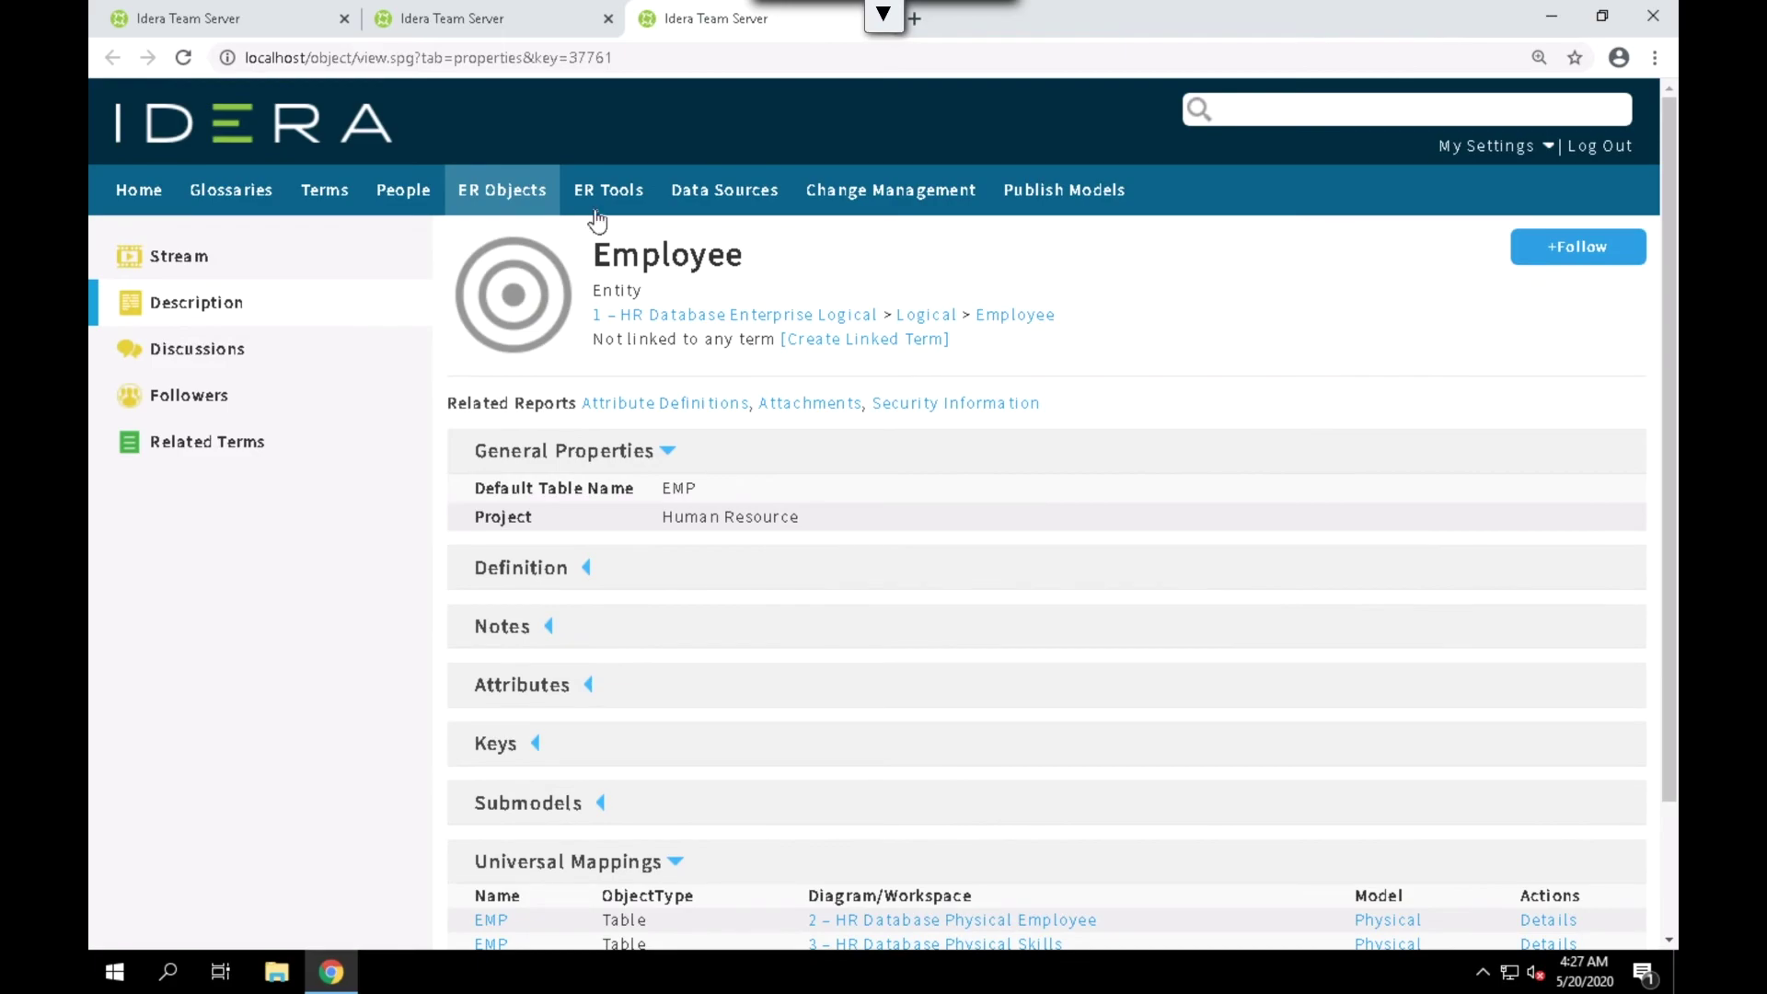
- Search all ER Objects for "Employee" and filter the results to the Entity object type
left_click(522, 201)
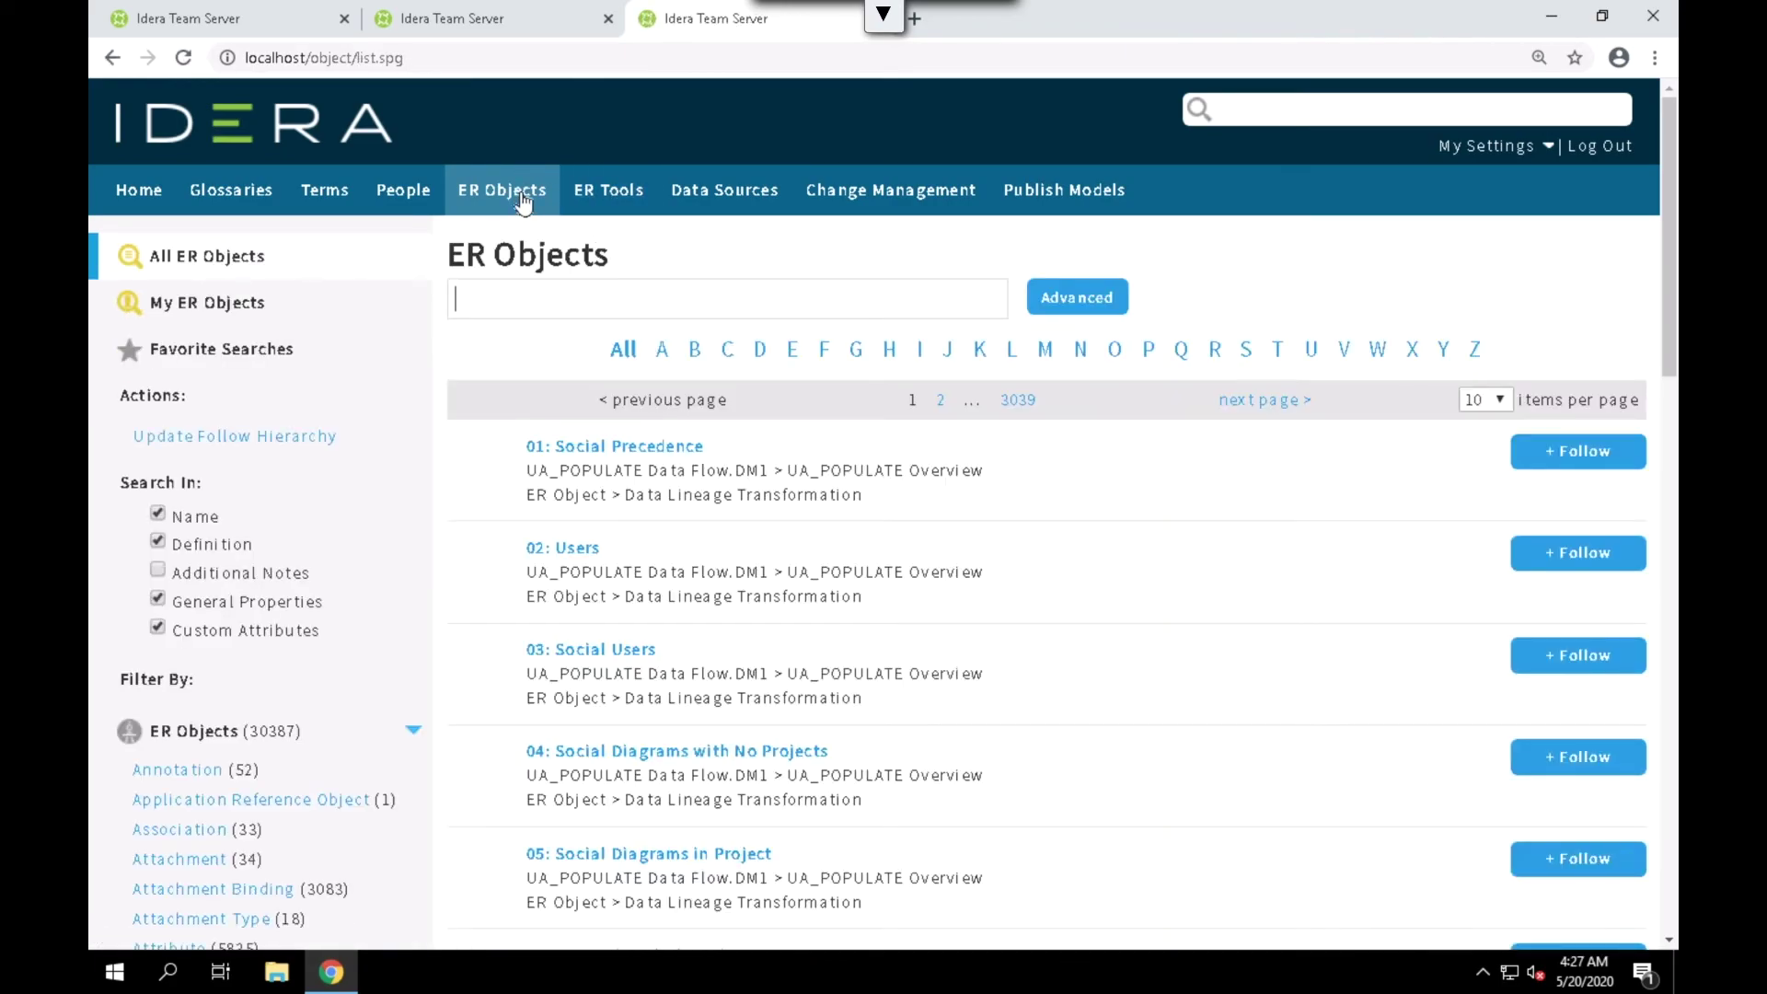
type("Employee")
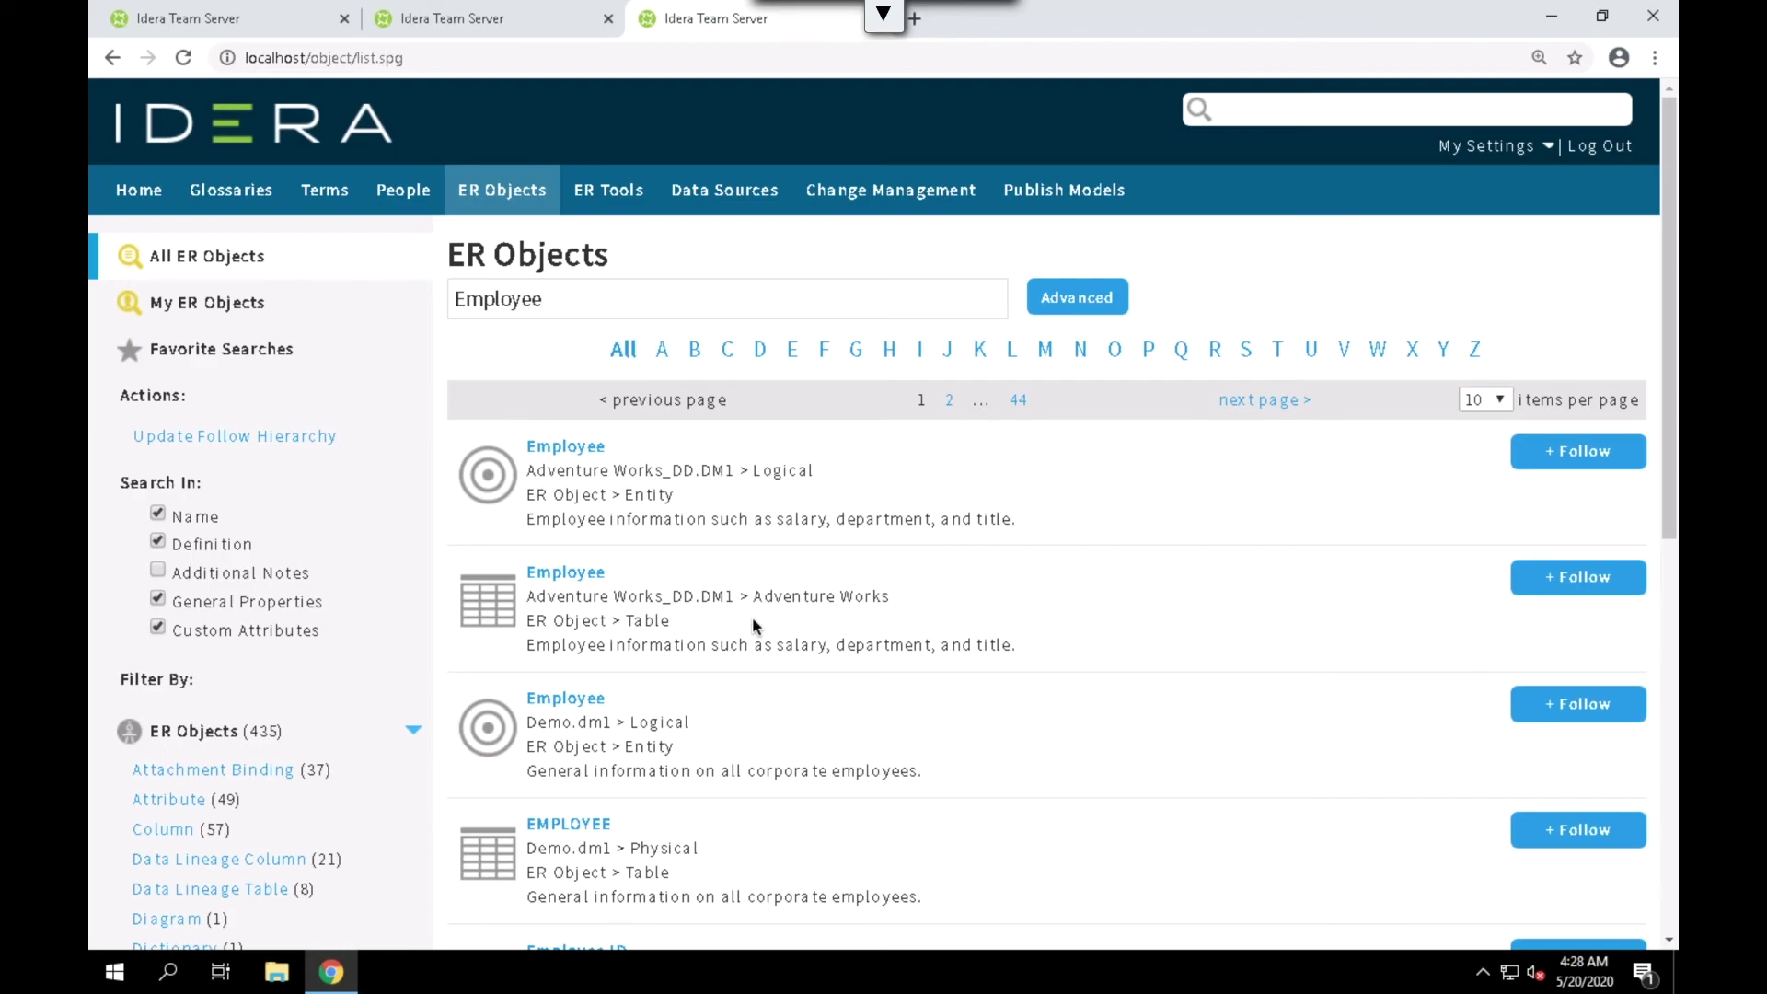
scroll(753, 620, "down", 2)
scroll(753, 621, "down", 3)
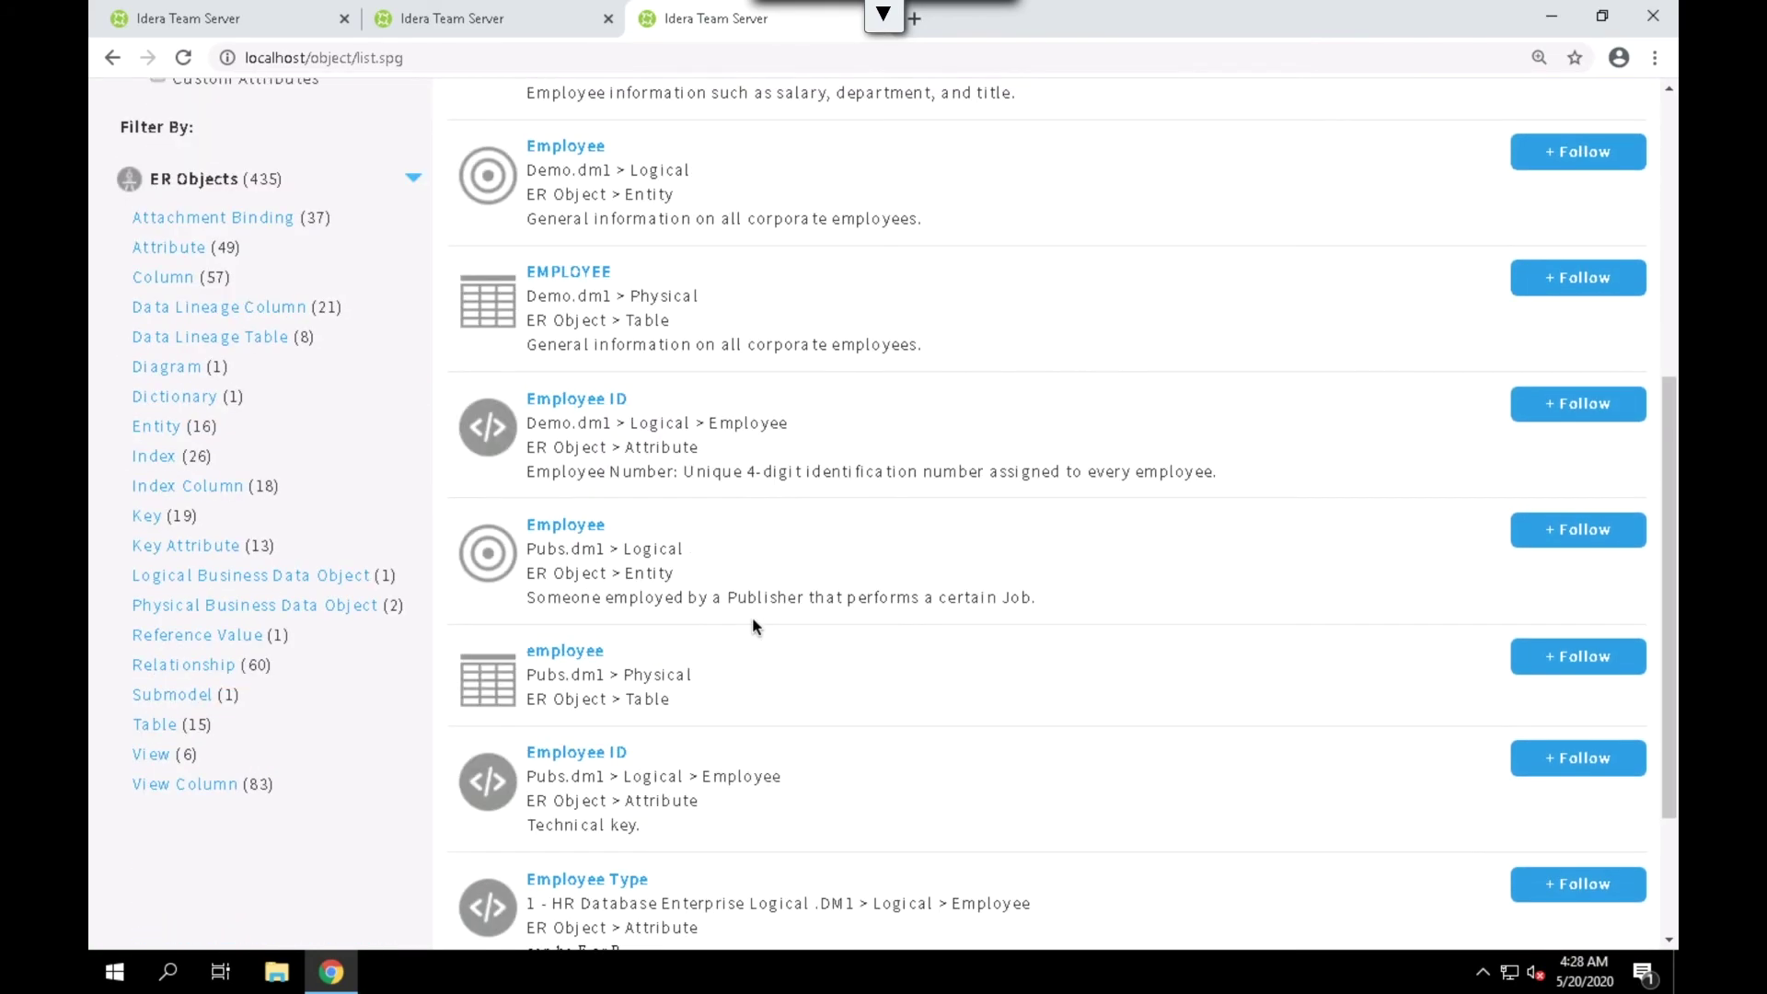
left_click(155, 427)
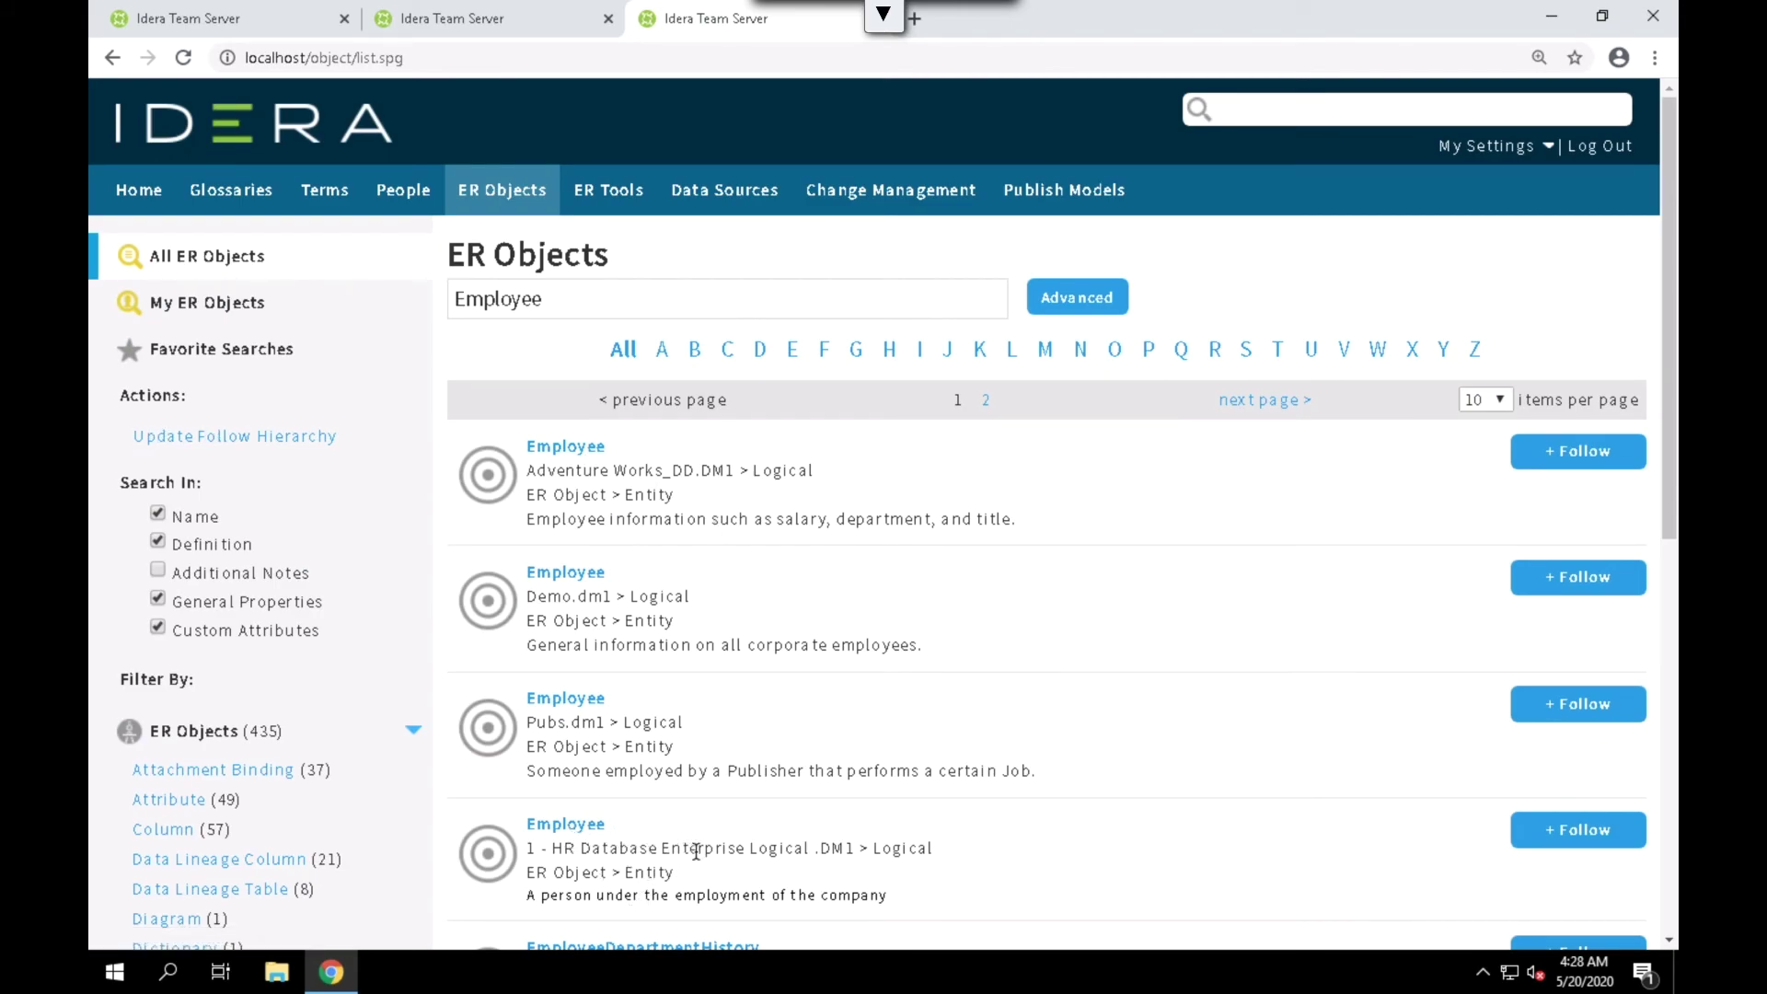
- Open the Employee entity of the HR Database Enterprise Logical model from the results and show its universal mappings
left_click(575, 830)
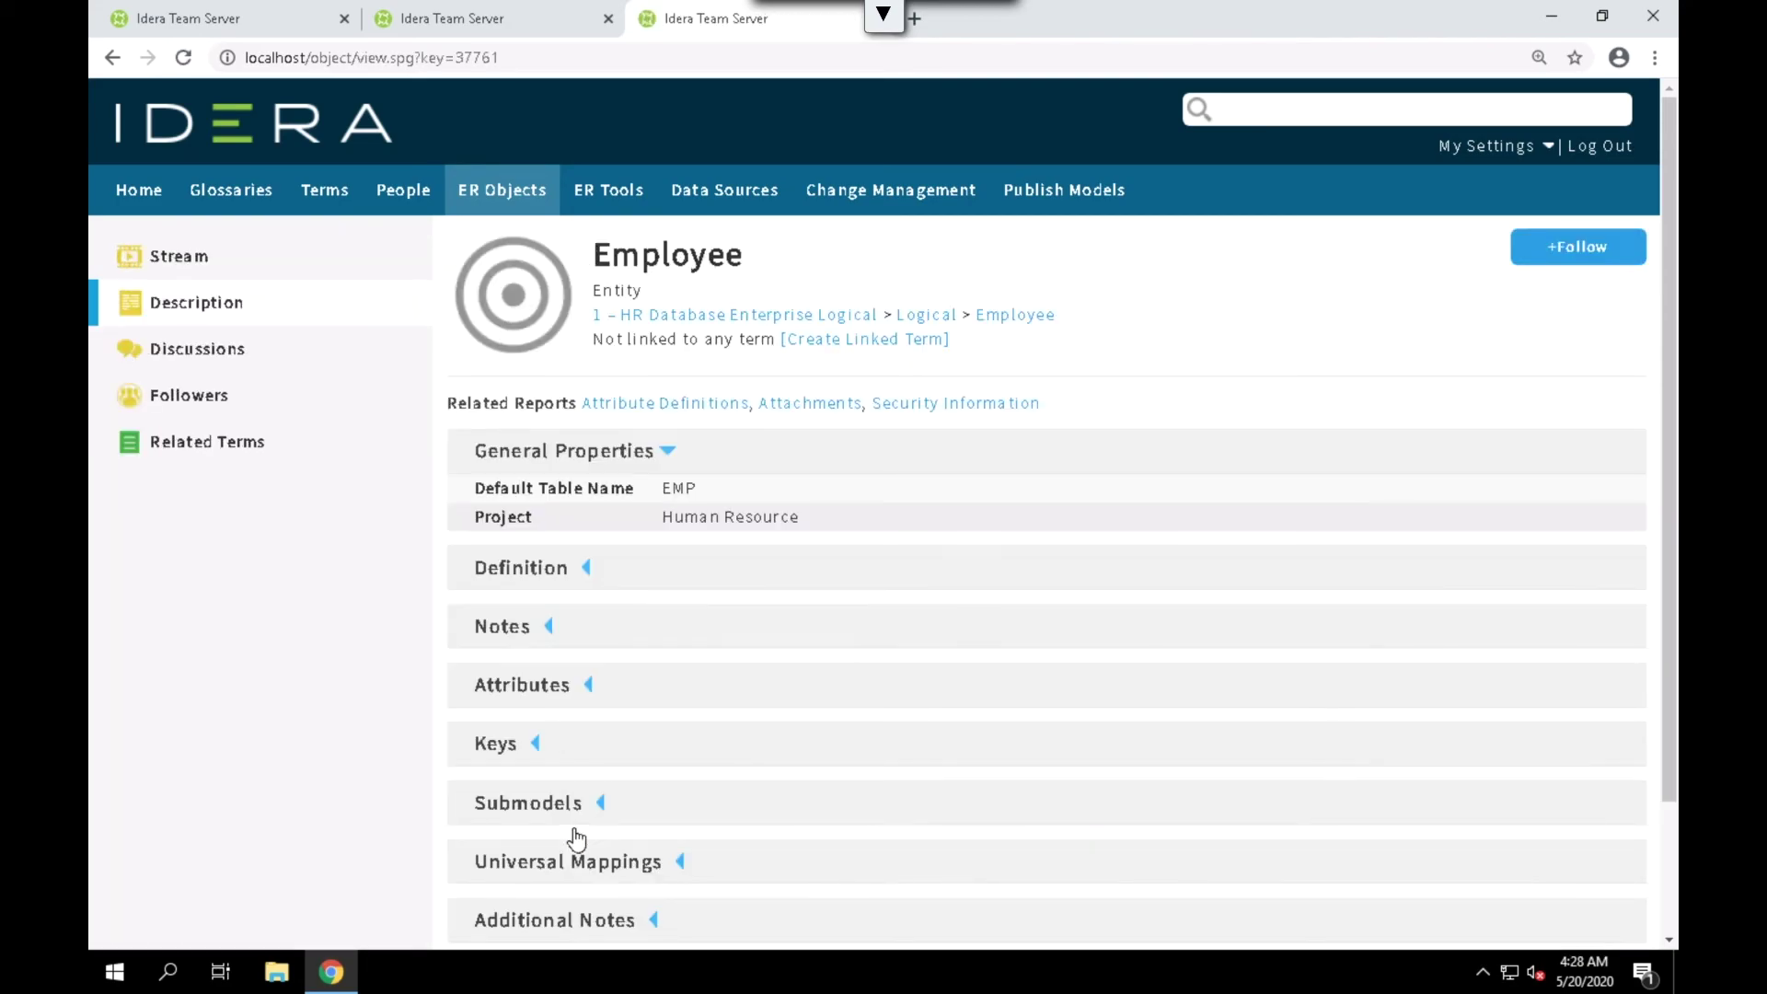
scroll(757, 818, "down", 1)
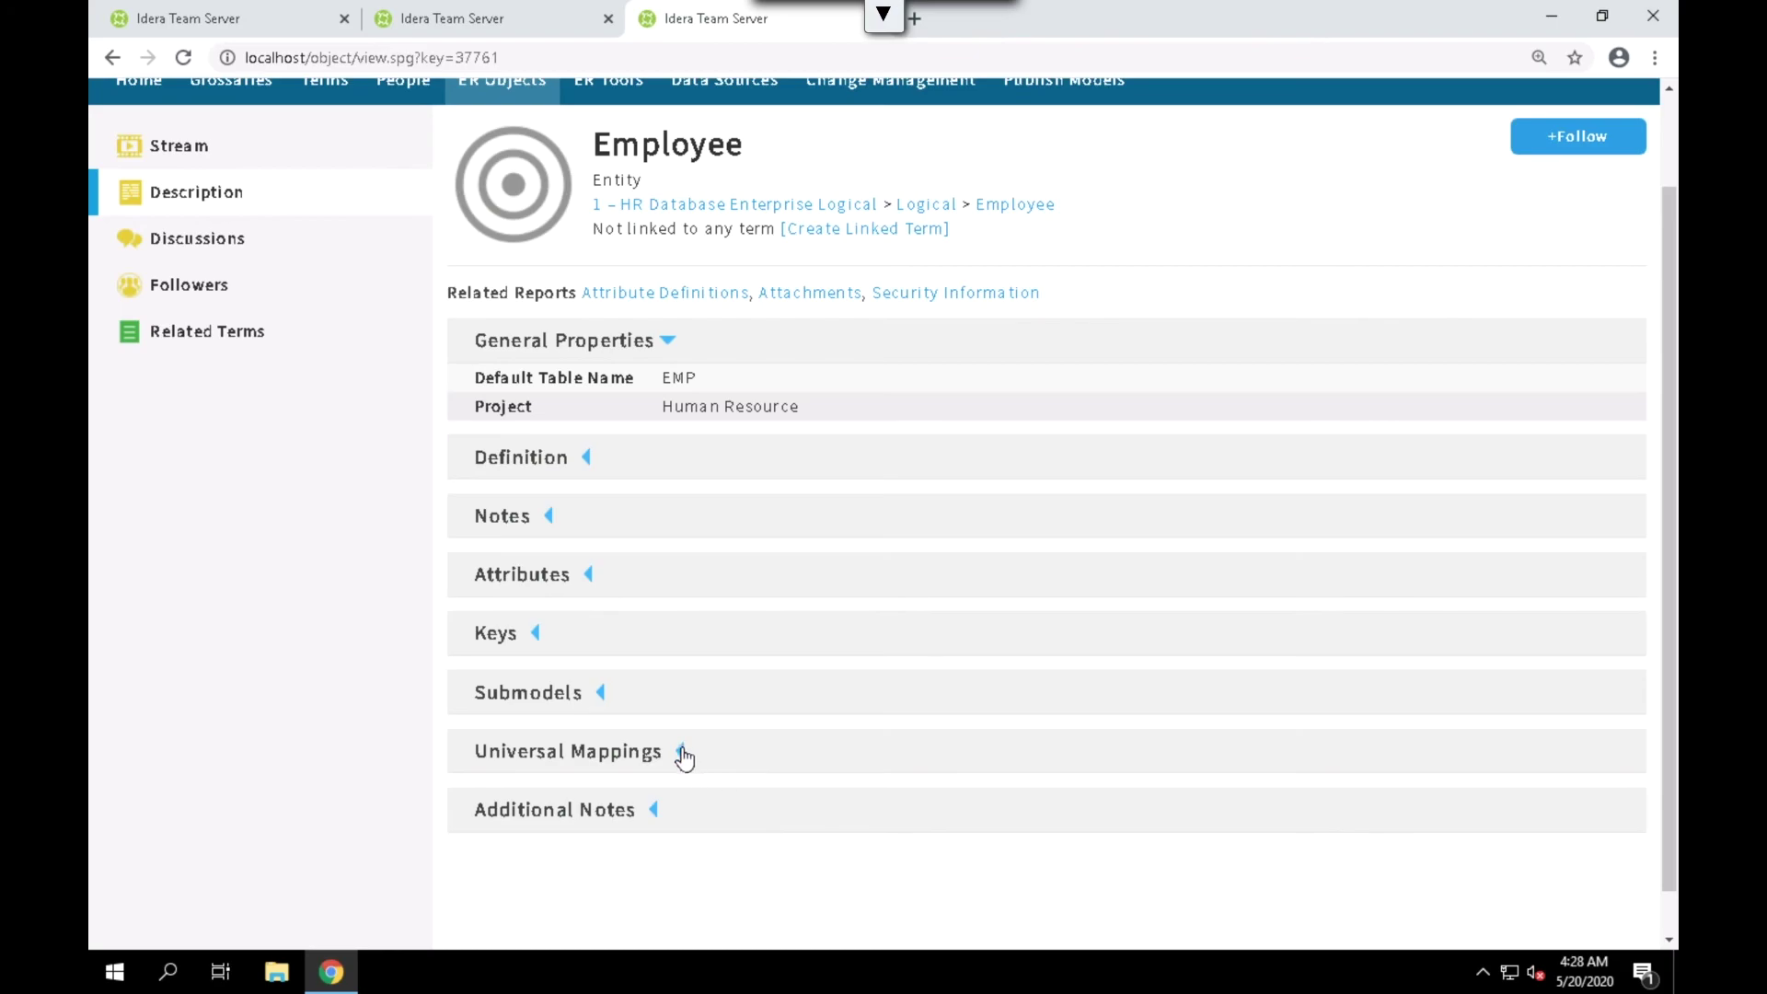
left_click(681, 751)
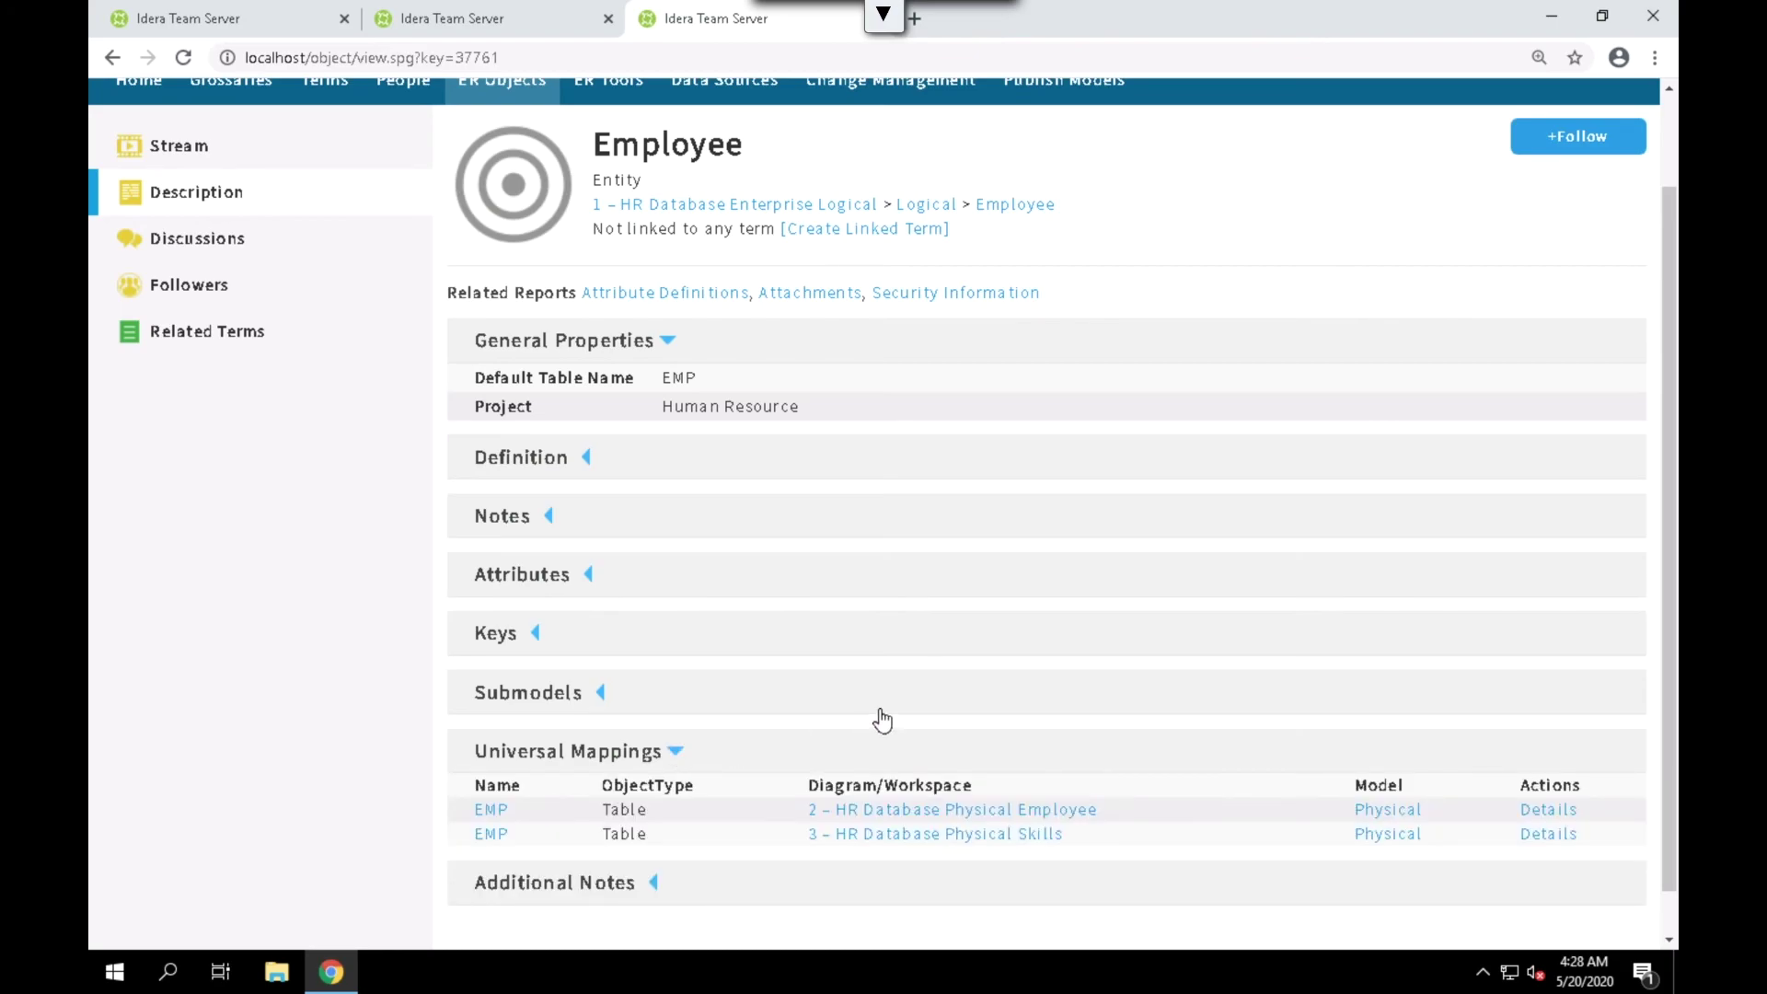